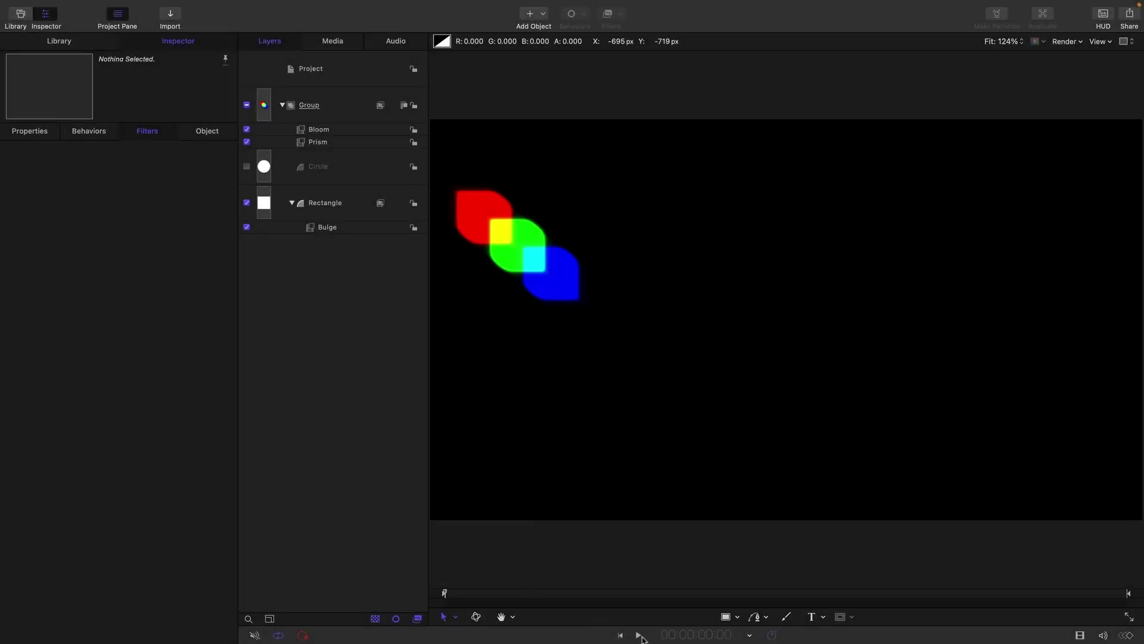
Play the Bloom, Prism and Bulge animation and pause it at 4:00.
left_click(639, 635)
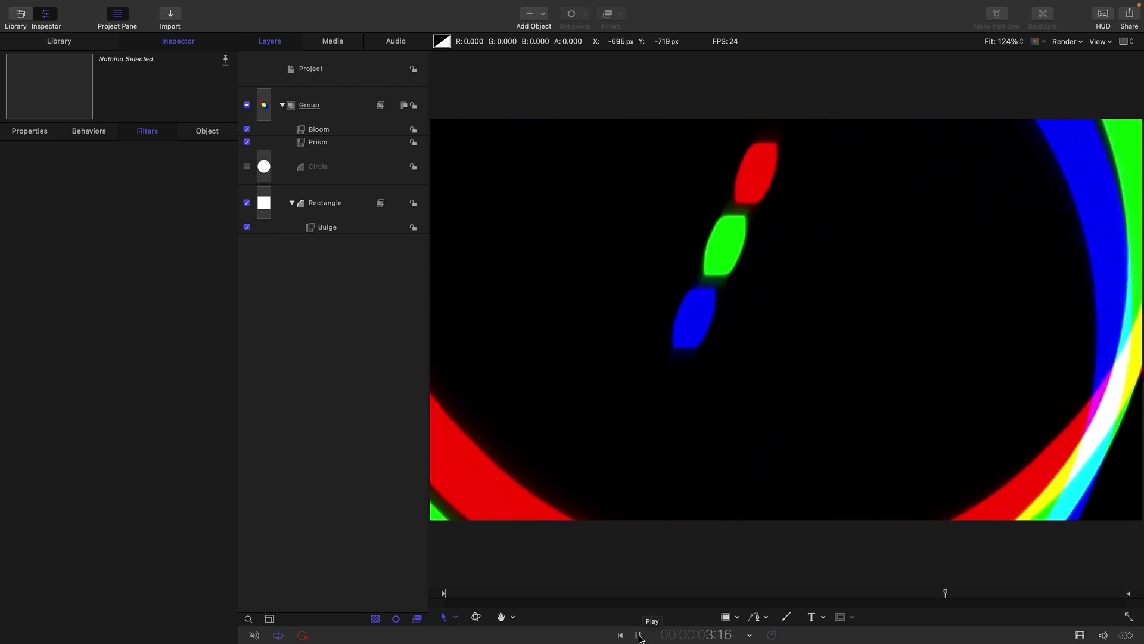
left_click(639, 636)
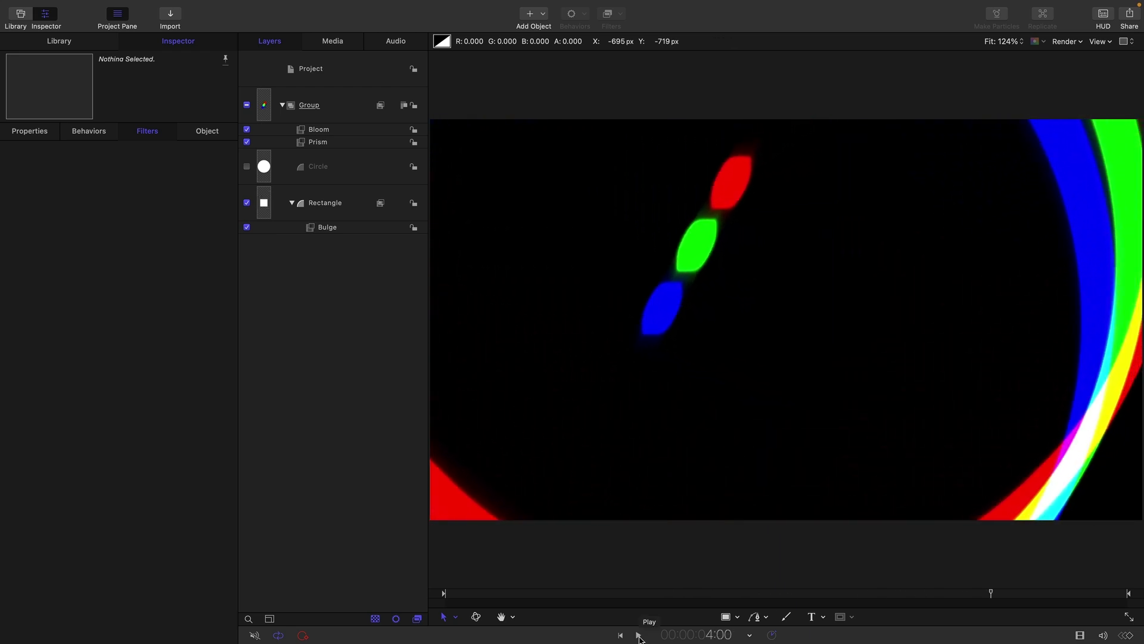
Open the Timeline, select the Bulge filter, and display only Animated curves so just Scale shows.
key("F6")
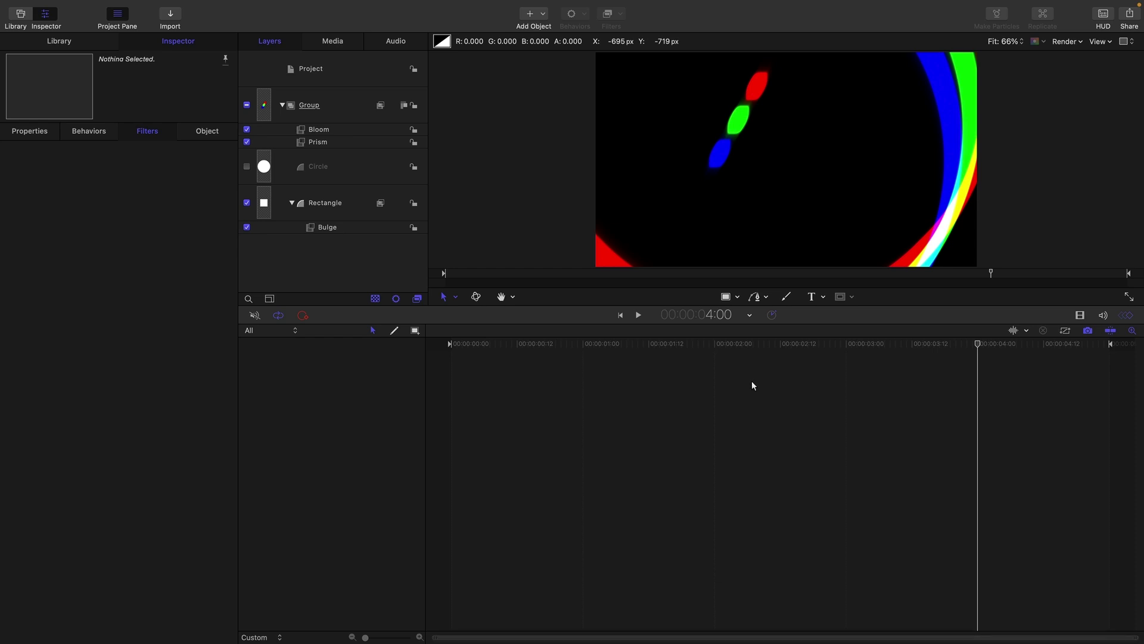
left_click(329, 229)
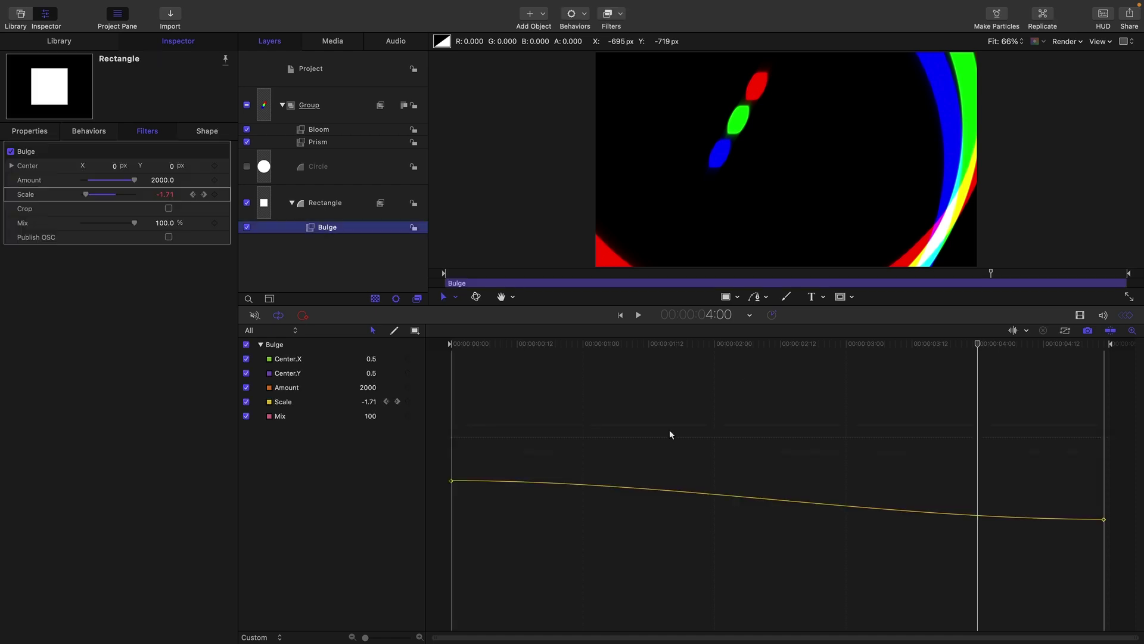
left_click(256, 335)
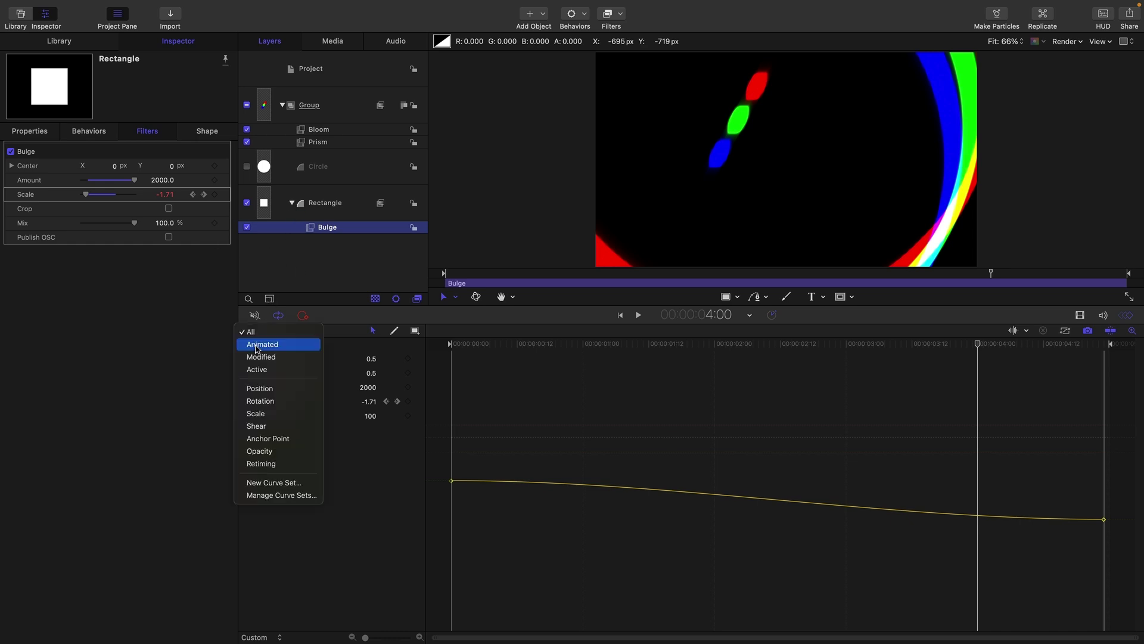
left_click(256, 346)
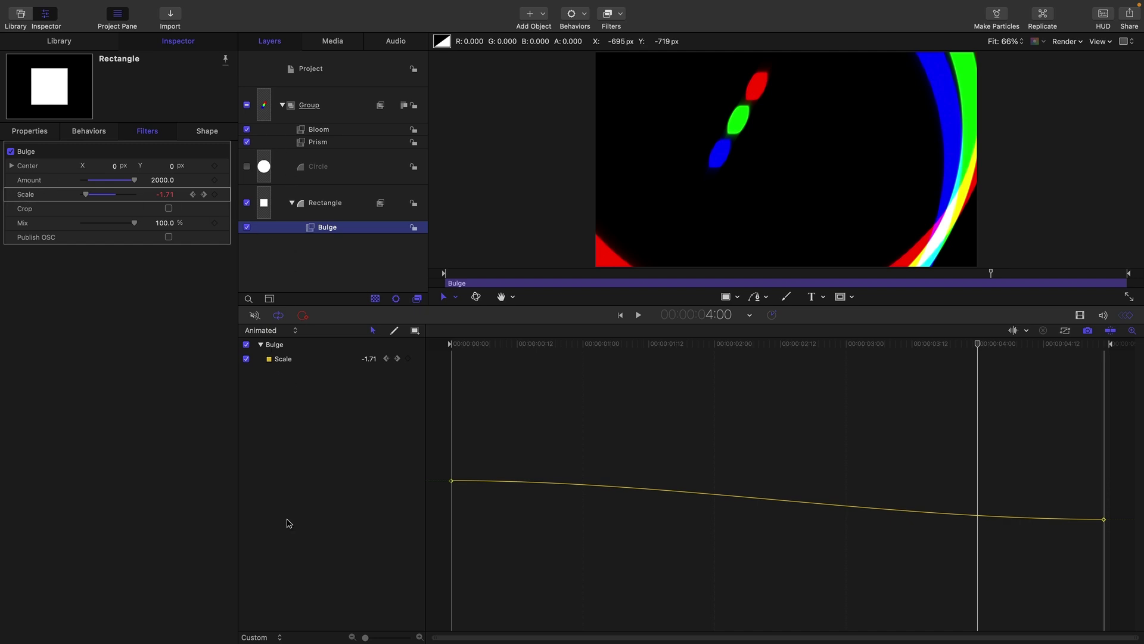
Create a new curve set named 'Tutorial'.
left_click(261, 331)
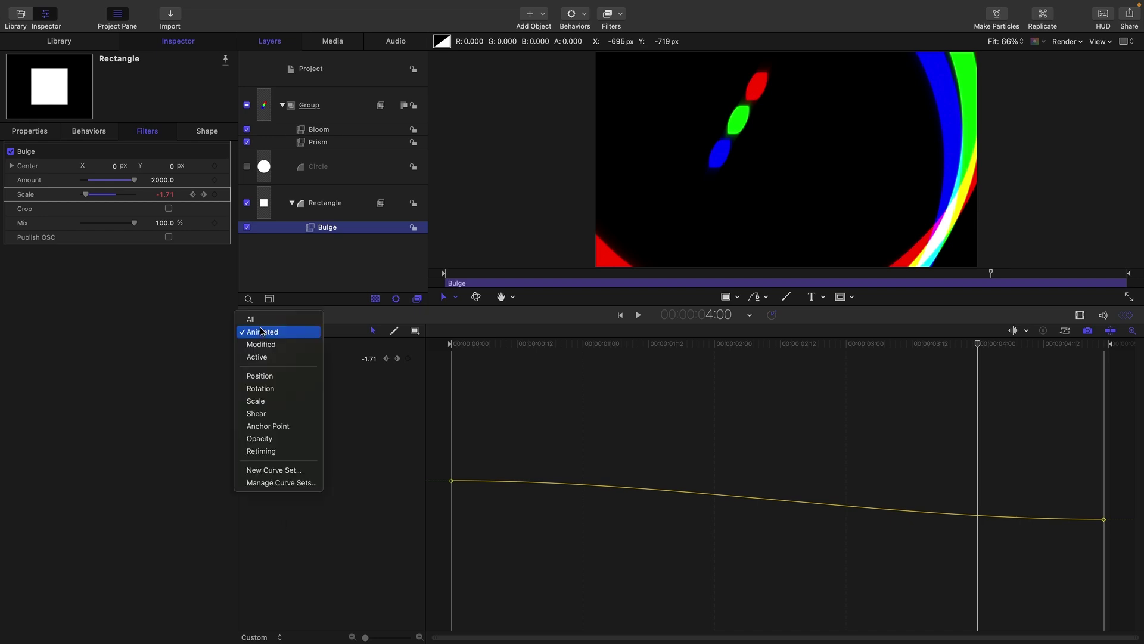
left_click(261, 471)
type("Tutorial")
key("Return")
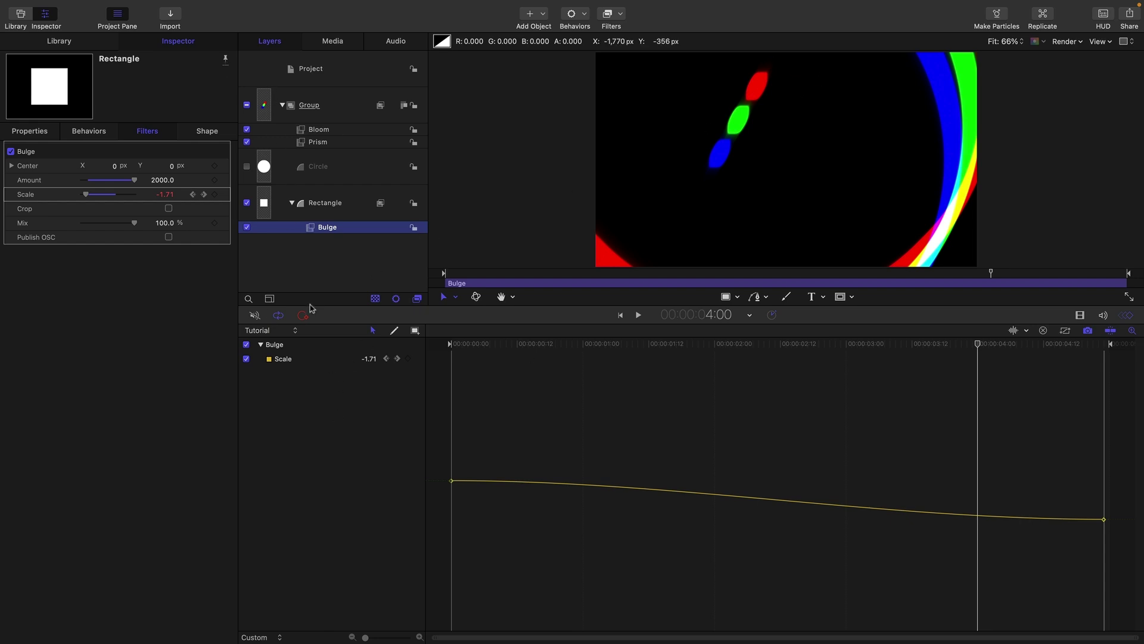
Check the Rectangle, Prism and Bloom curves, reselect Bulge, and switch to the Tutorial set.
left_click(522, 213)
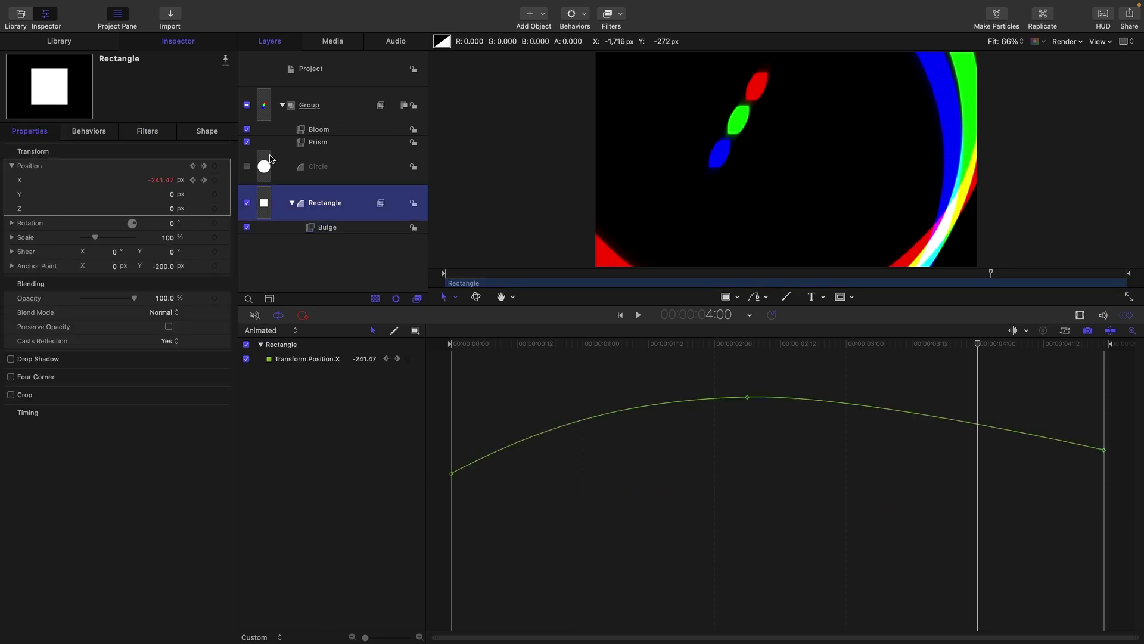
left_click(310, 144)
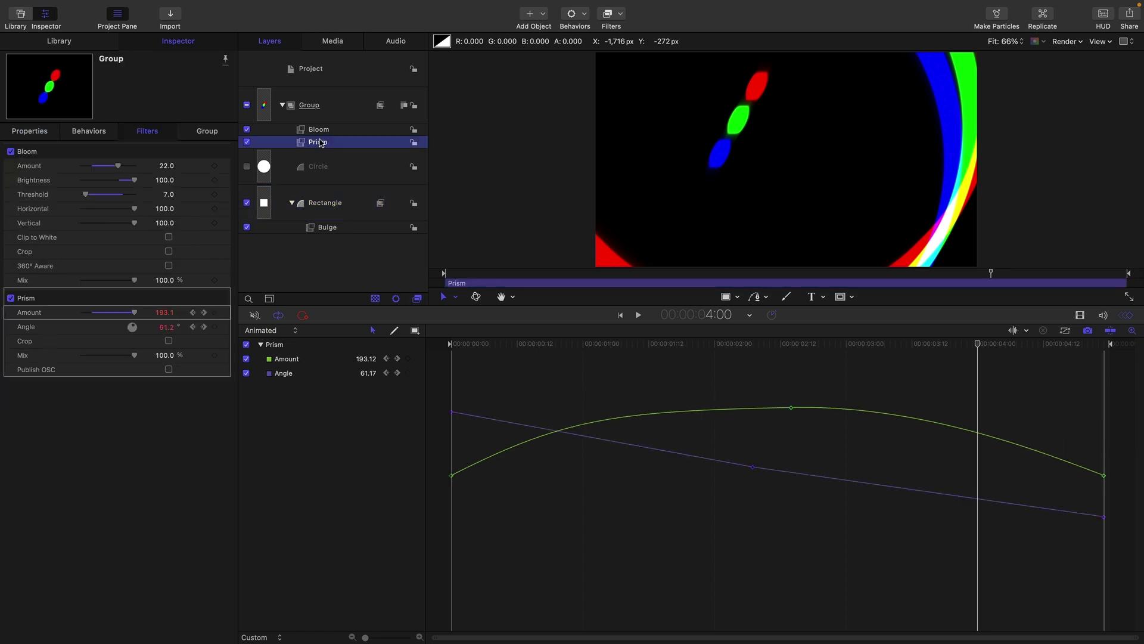
left_click(322, 133)
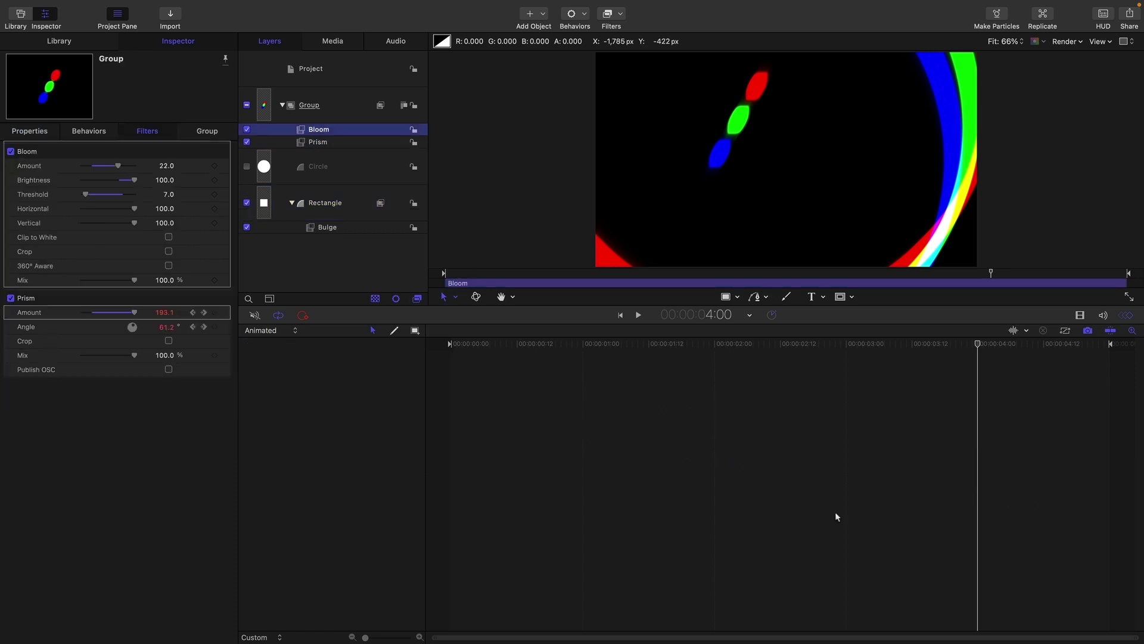
left_click(319, 144)
left_click(322, 228)
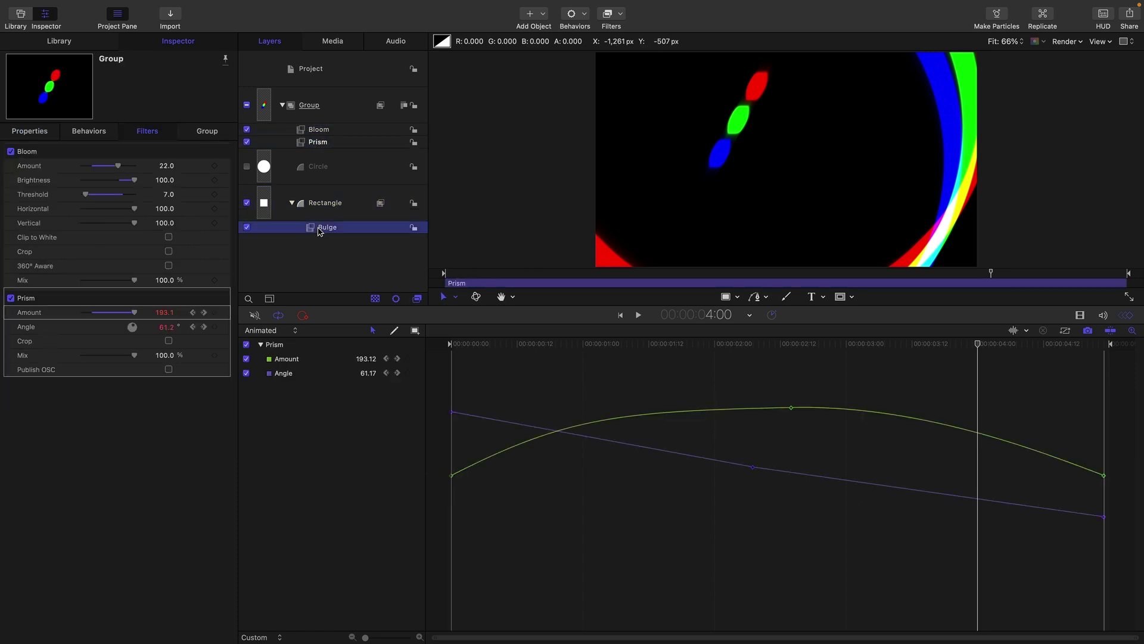
left_click(264, 332)
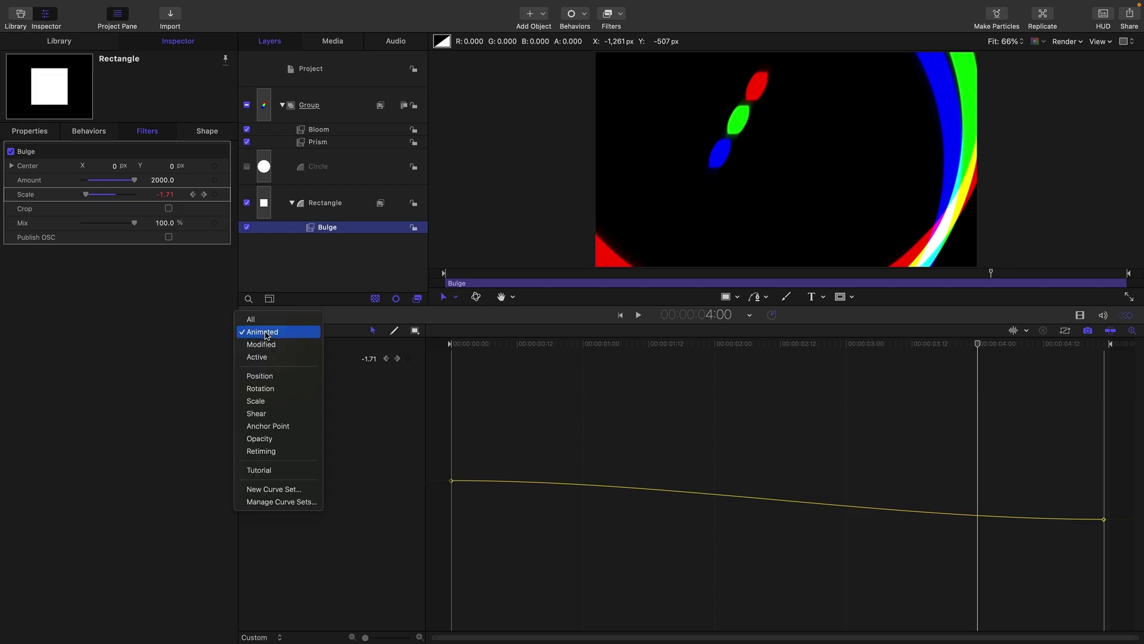
left_click(269, 469)
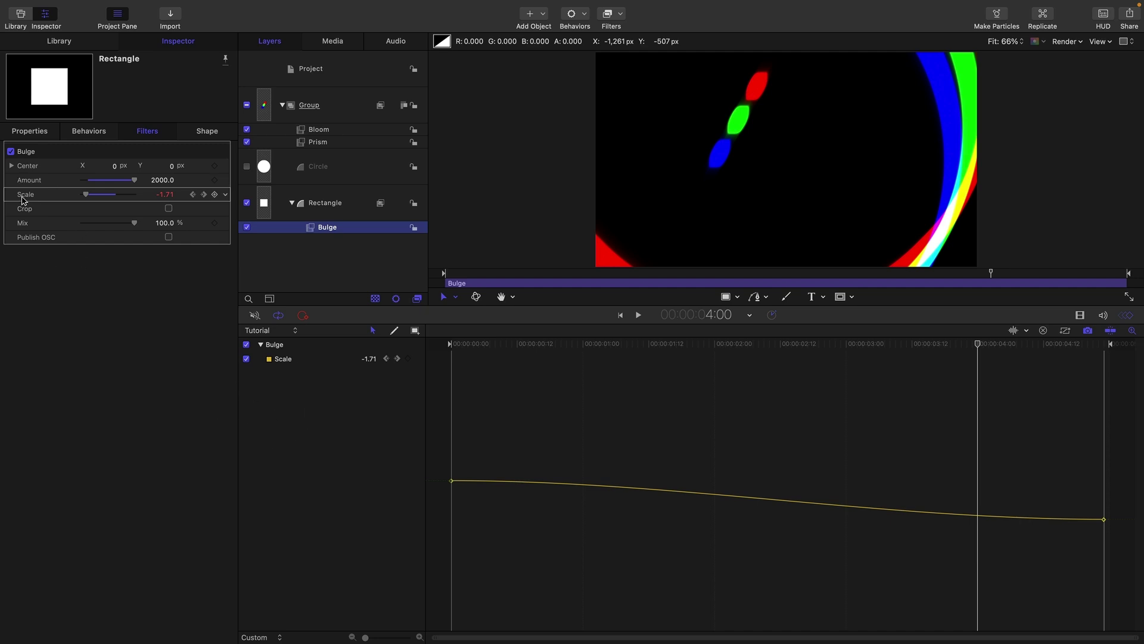
Clear the Tutorial list and add Bulge Scale, Rectangle Position X, and Prism Amount and Angle curves.
left_click(1044, 332)
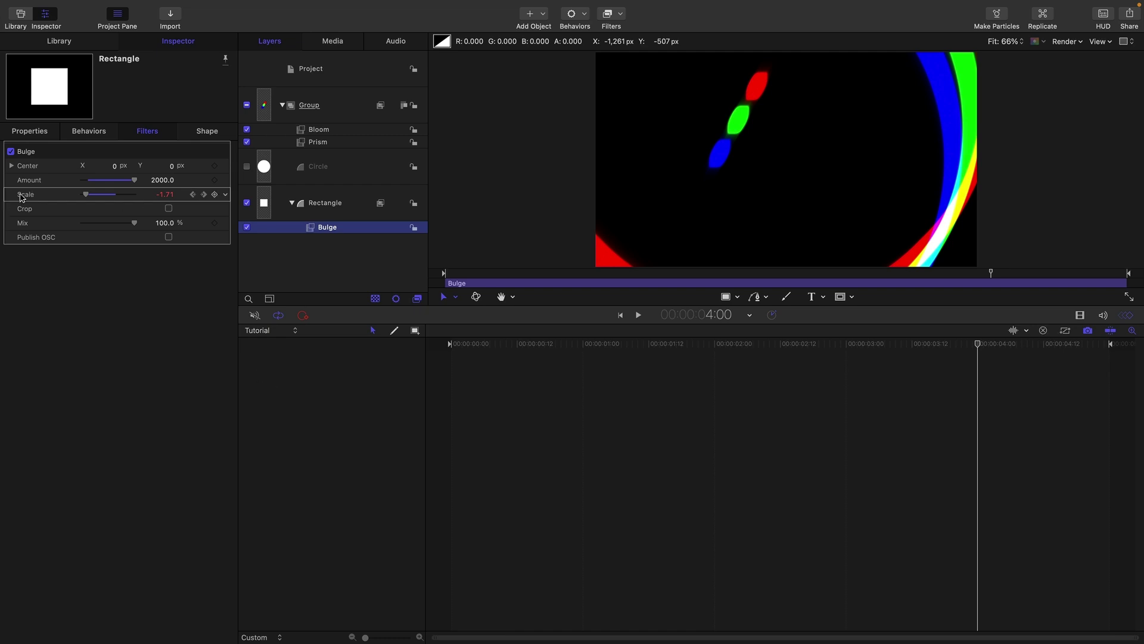
left_click_drag(24, 195, 316, 439)
left_click(265, 203)
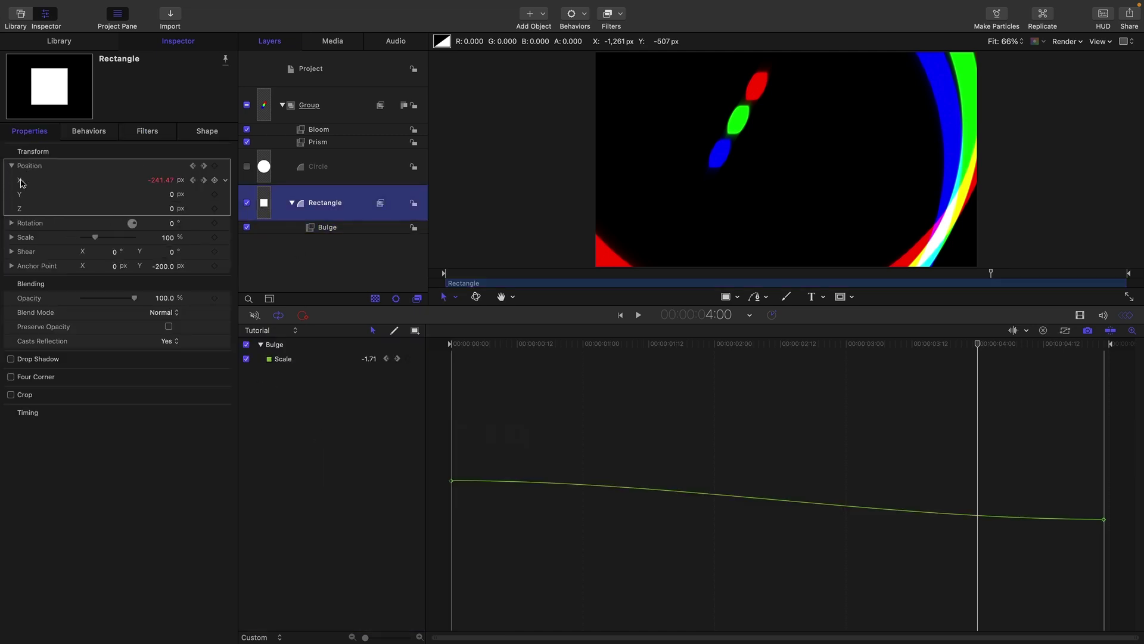
left_click_drag(22, 182, 319, 479)
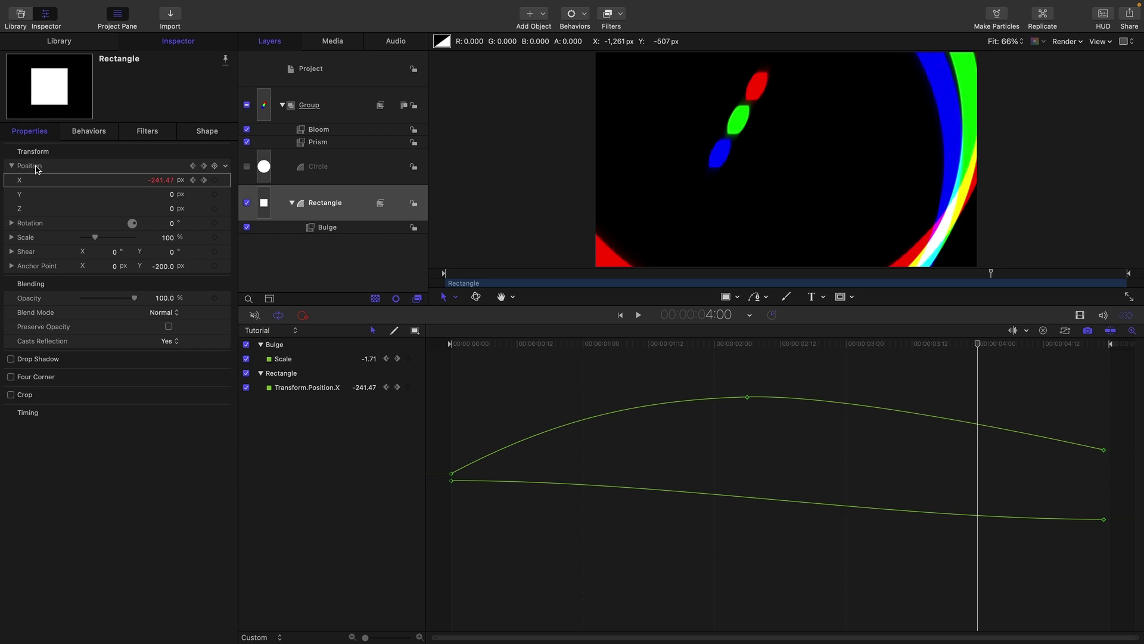
left_click(327, 143)
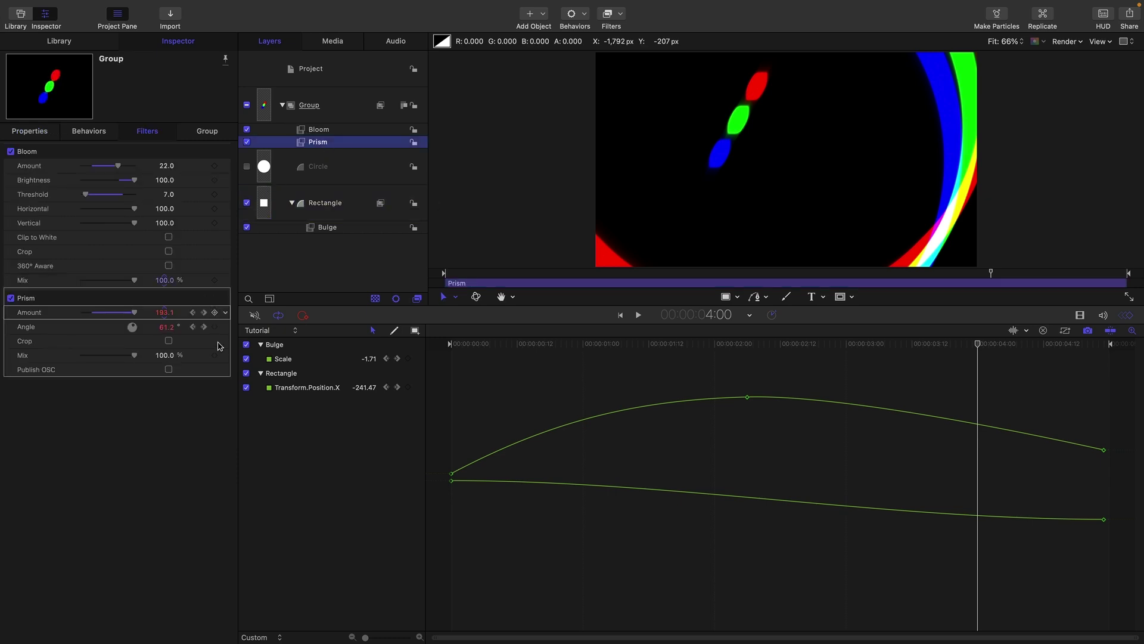
left_click_drag(33, 314, 266, 450)
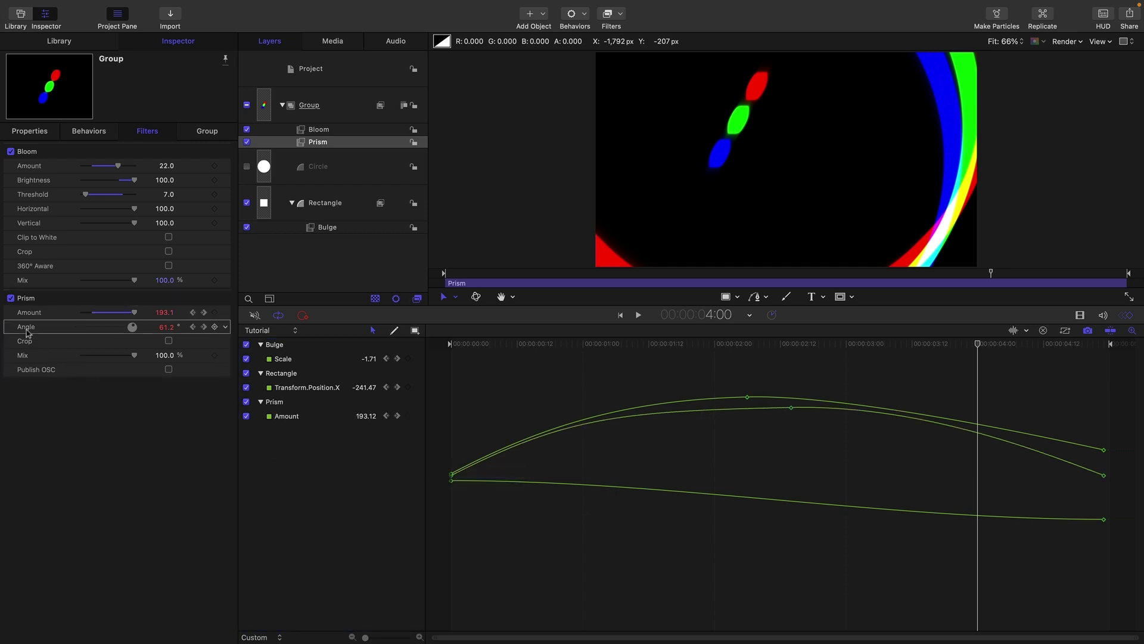
left_click_drag(24, 327, 304, 509)
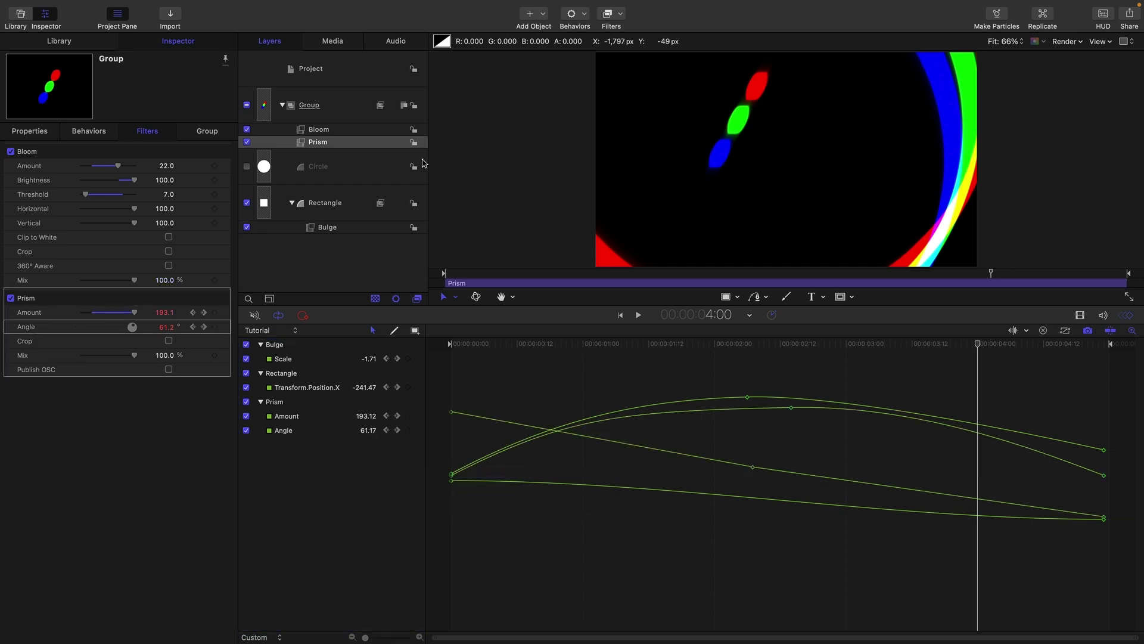
left_click(319, 130)
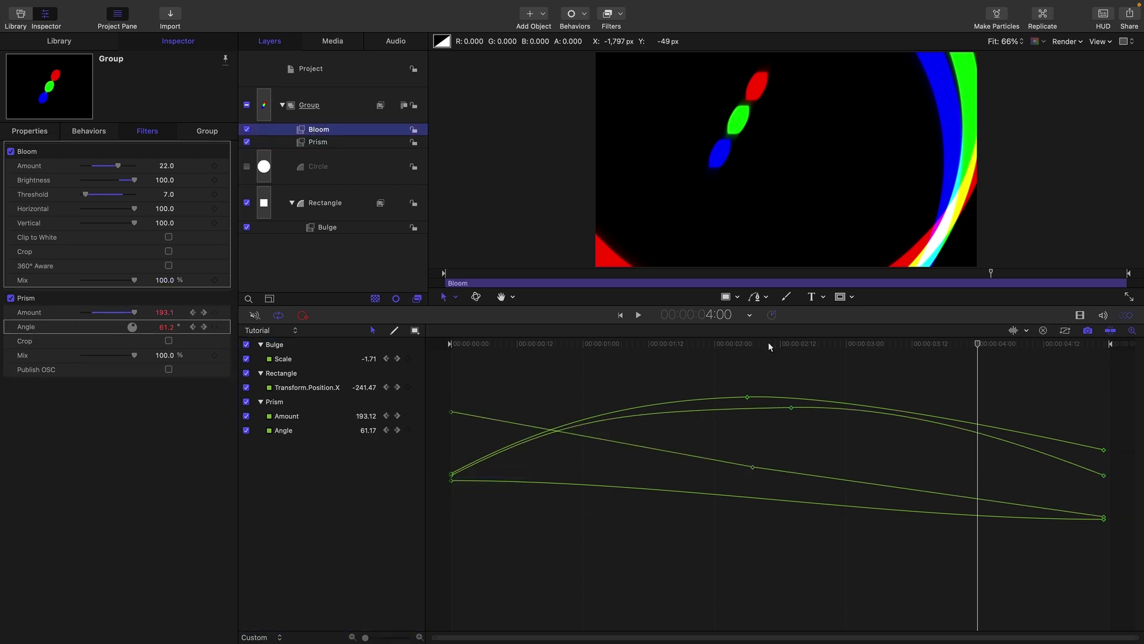
left_click_drag(767, 342, 601, 388)
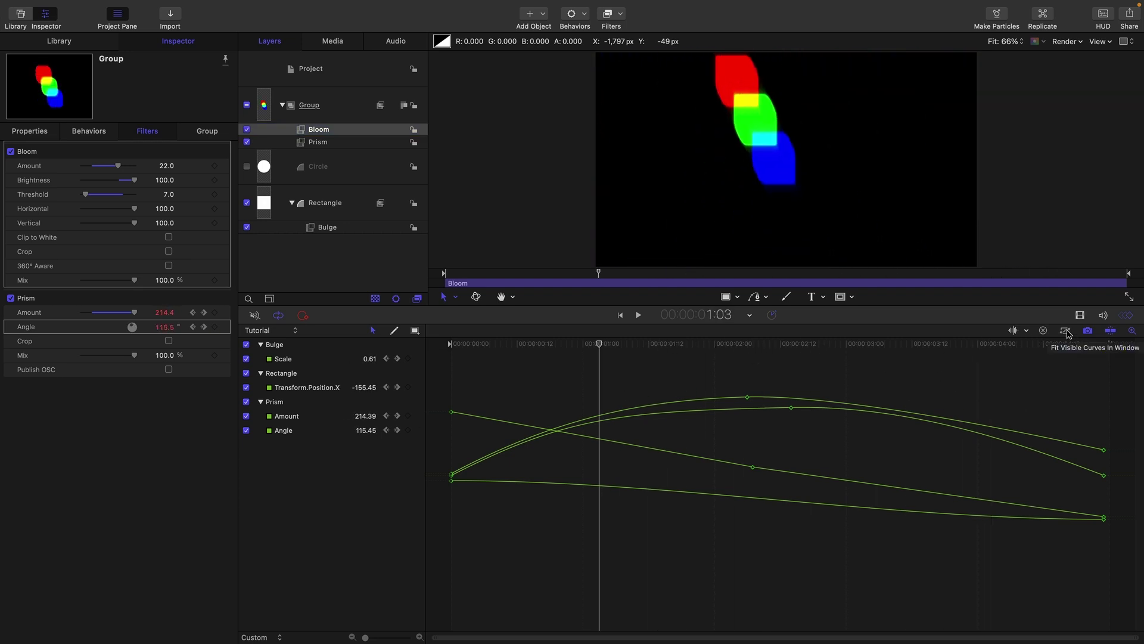
Fit the visible curves in the window, then delete the Angle curve and undo to restore it.
left_click(1066, 332)
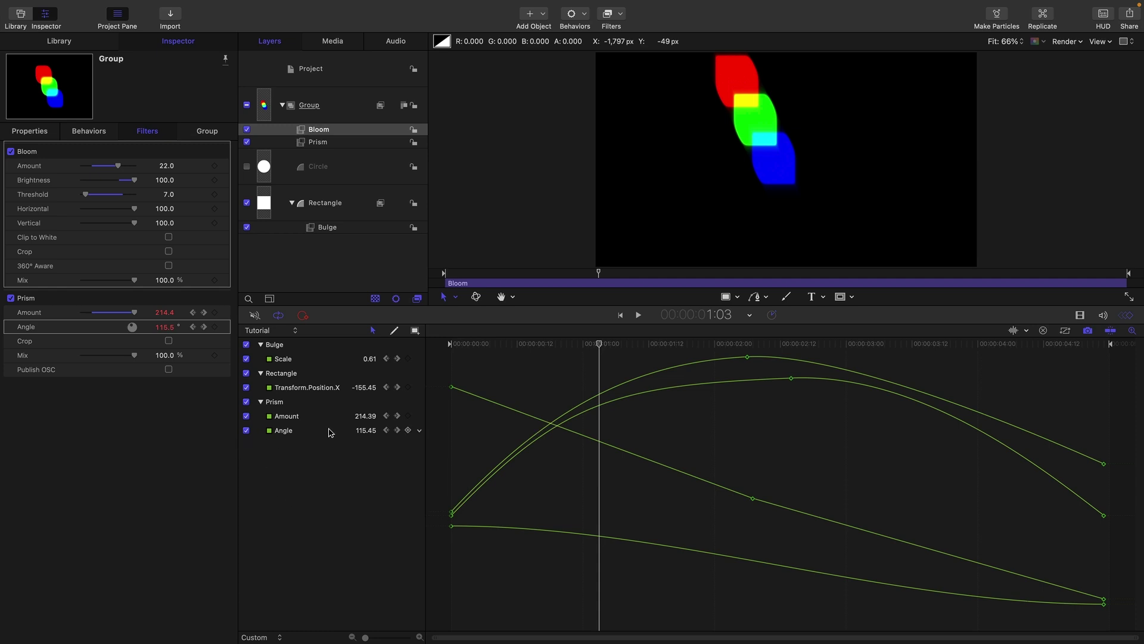
left_click(287, 434)
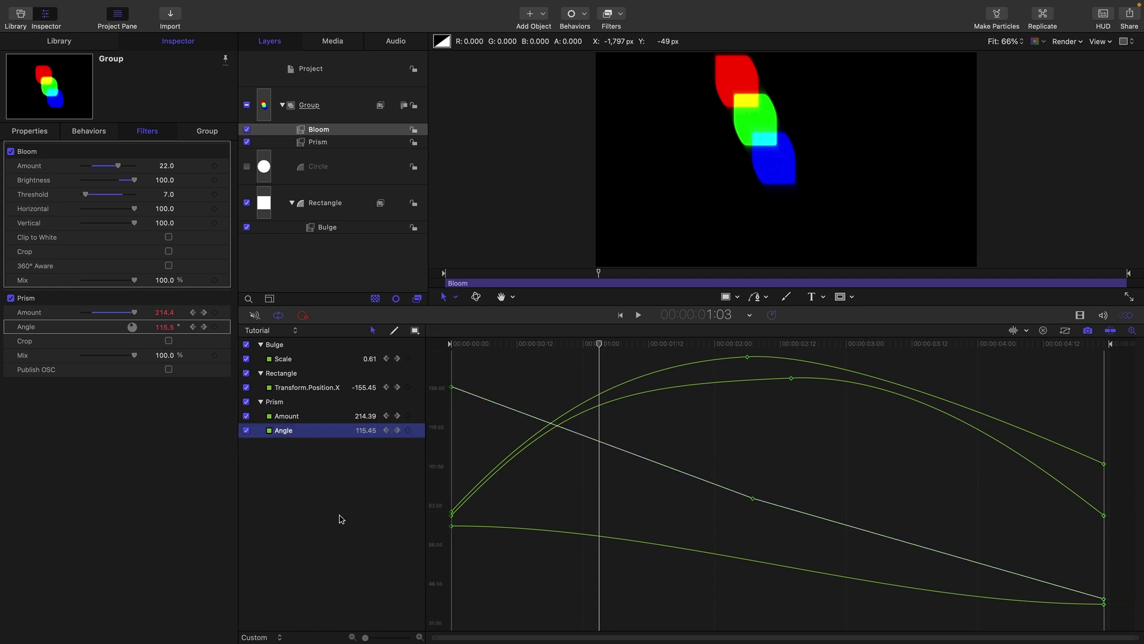
key("Delete")
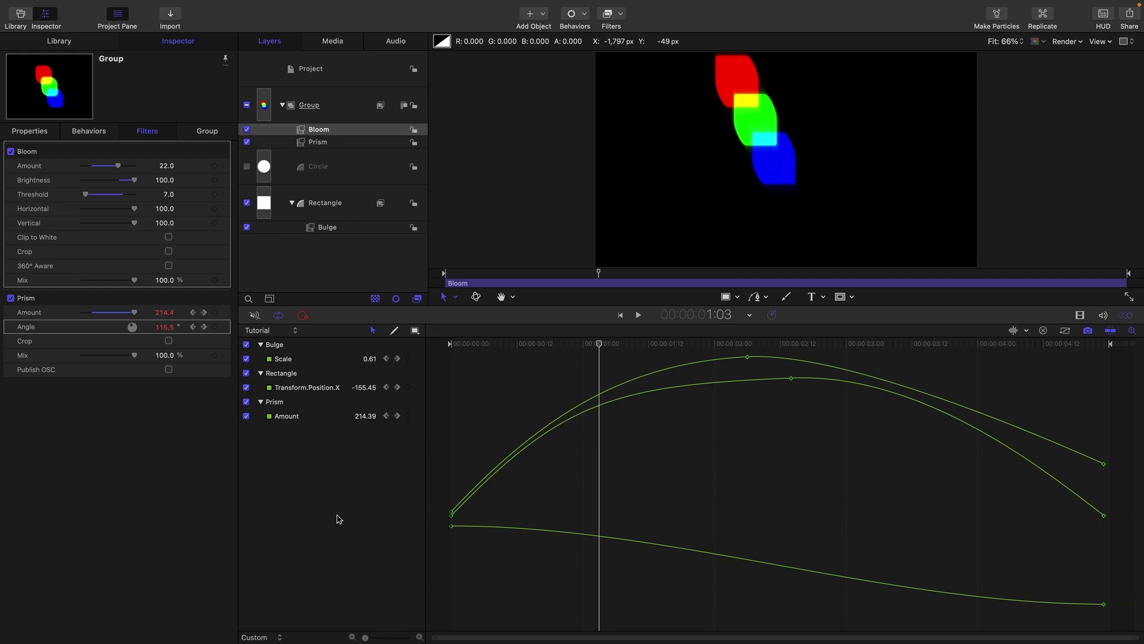
key("super+z")
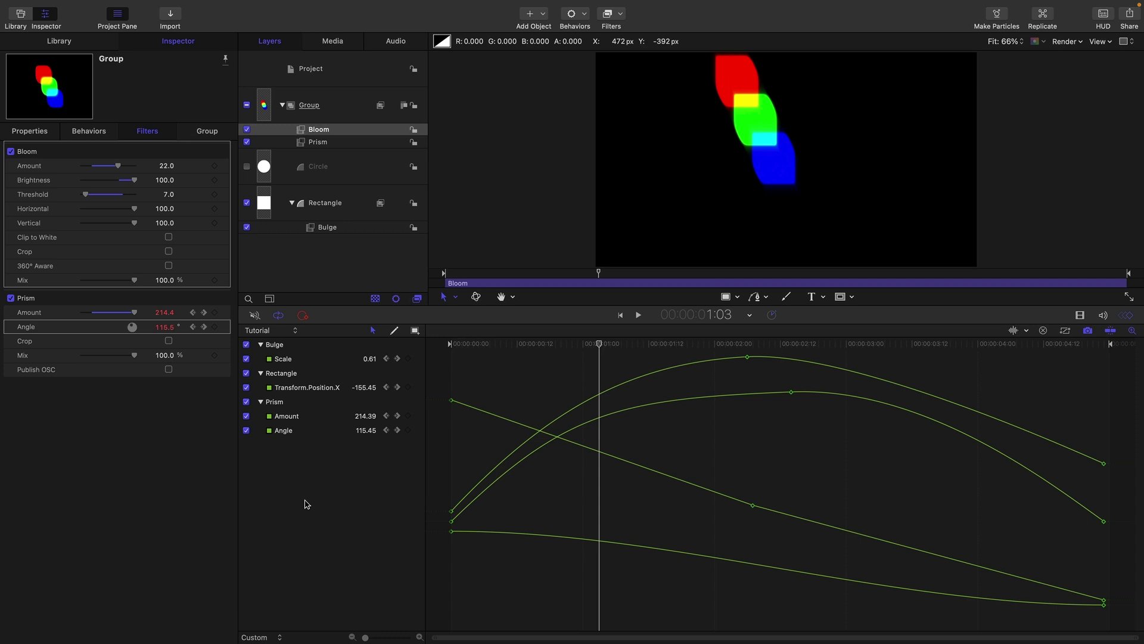
Set the Rectangle Position X curve to Linear interpolation, then undo back to smooth.
left_click(318, 389)
left_click(419, 387)
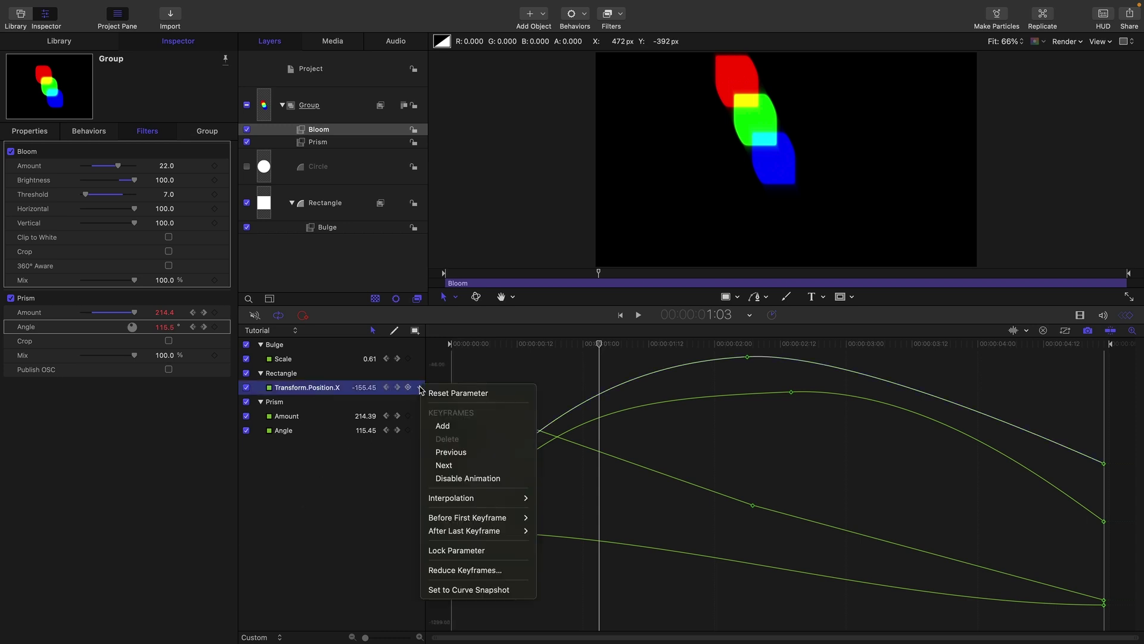
mouse_move(448, 504)
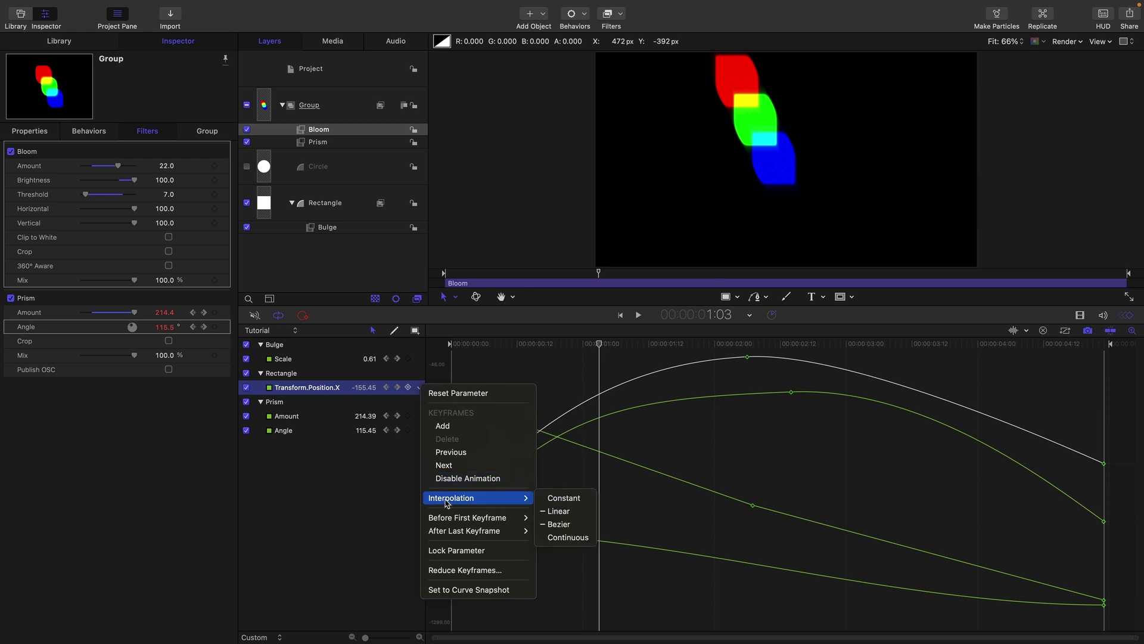
left_click(560, 511)
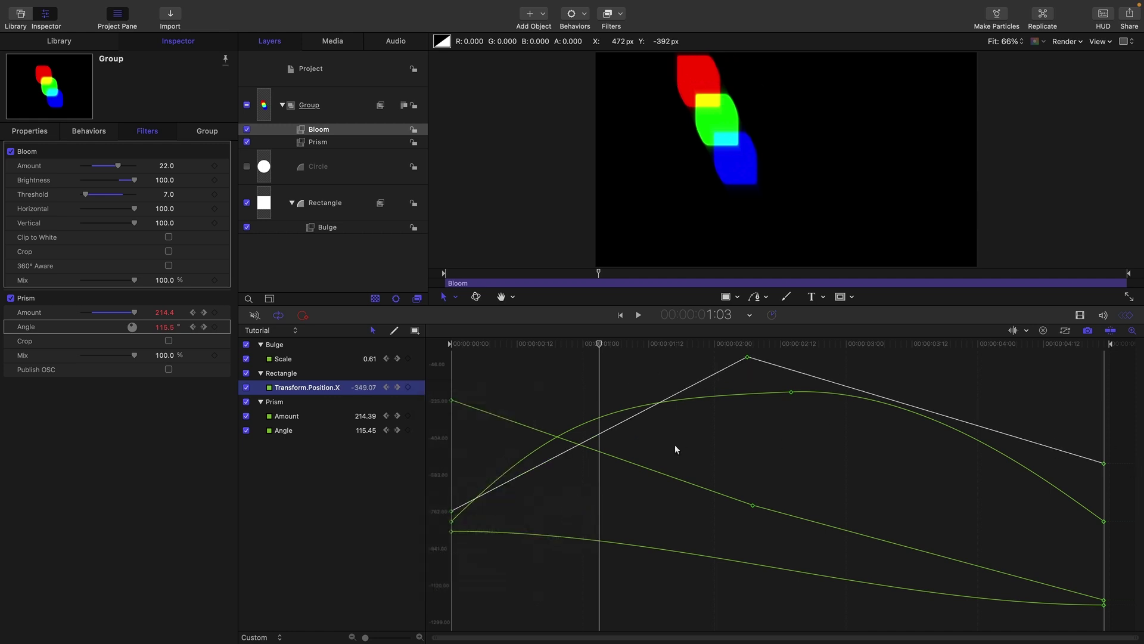
key("super+z")
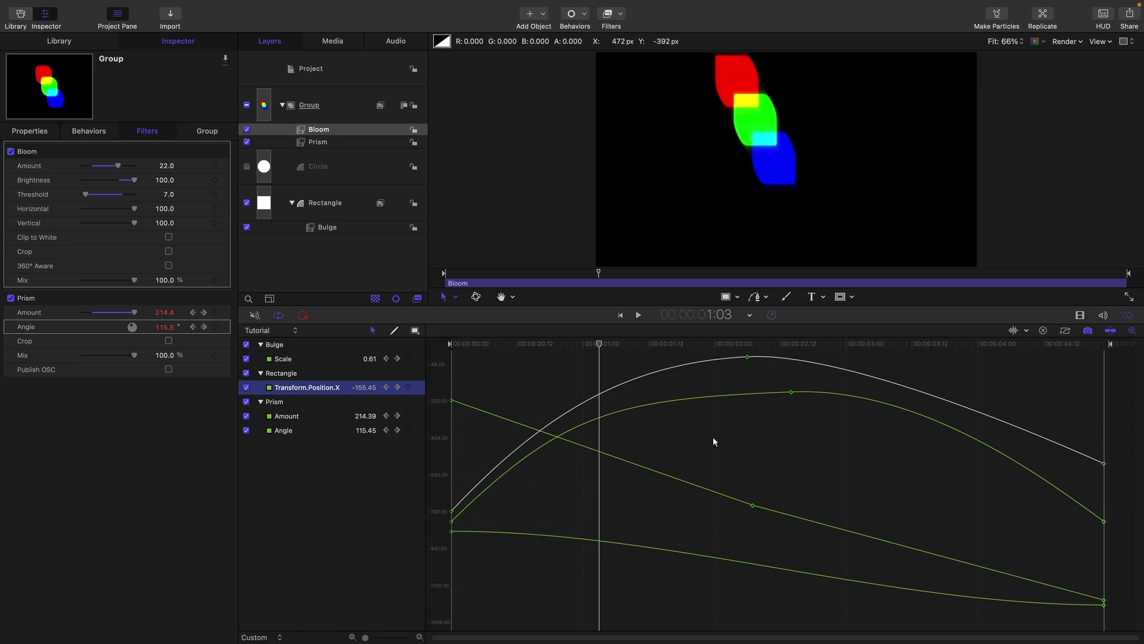
Switch the Position X curve's interpolation to Linear.
right_click(620, 388)
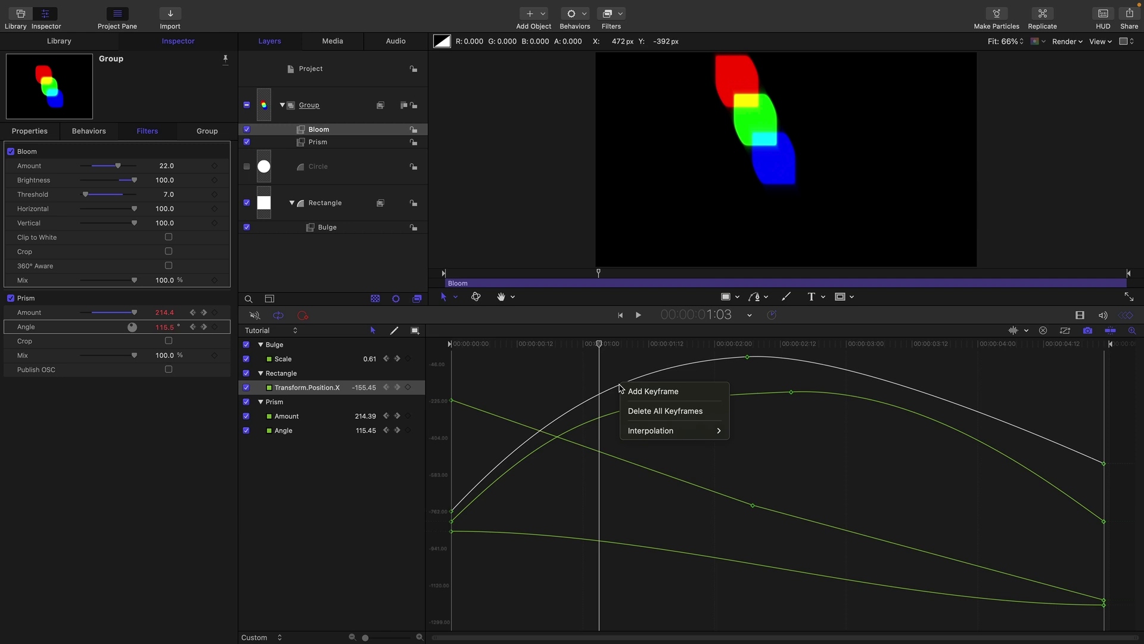
mouse_move(635, 434)
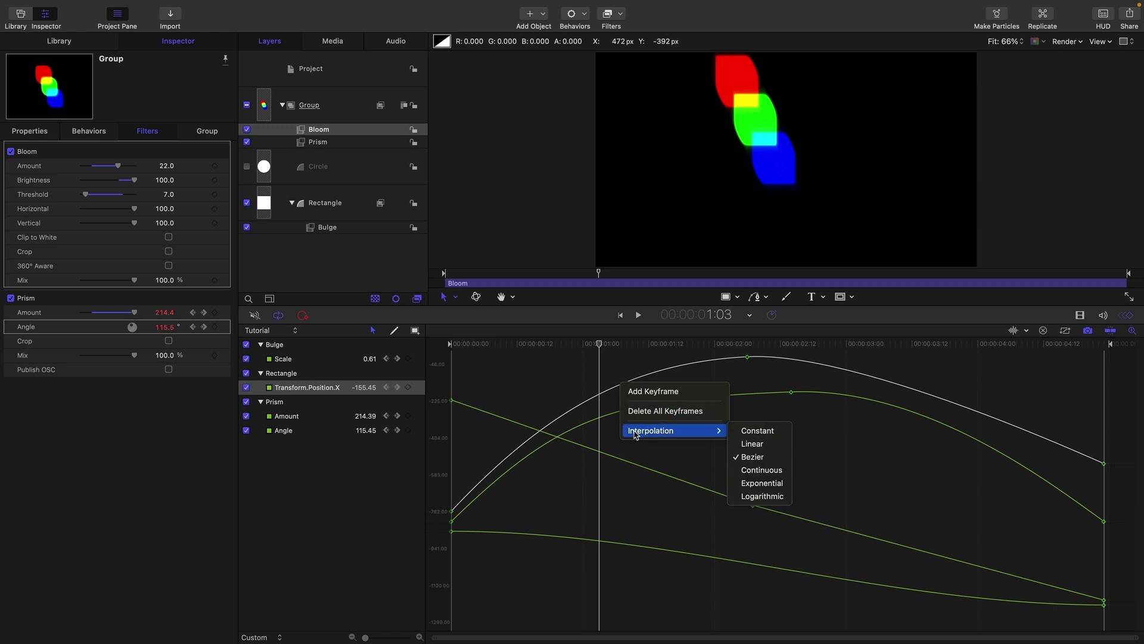
left_click(747, 445)
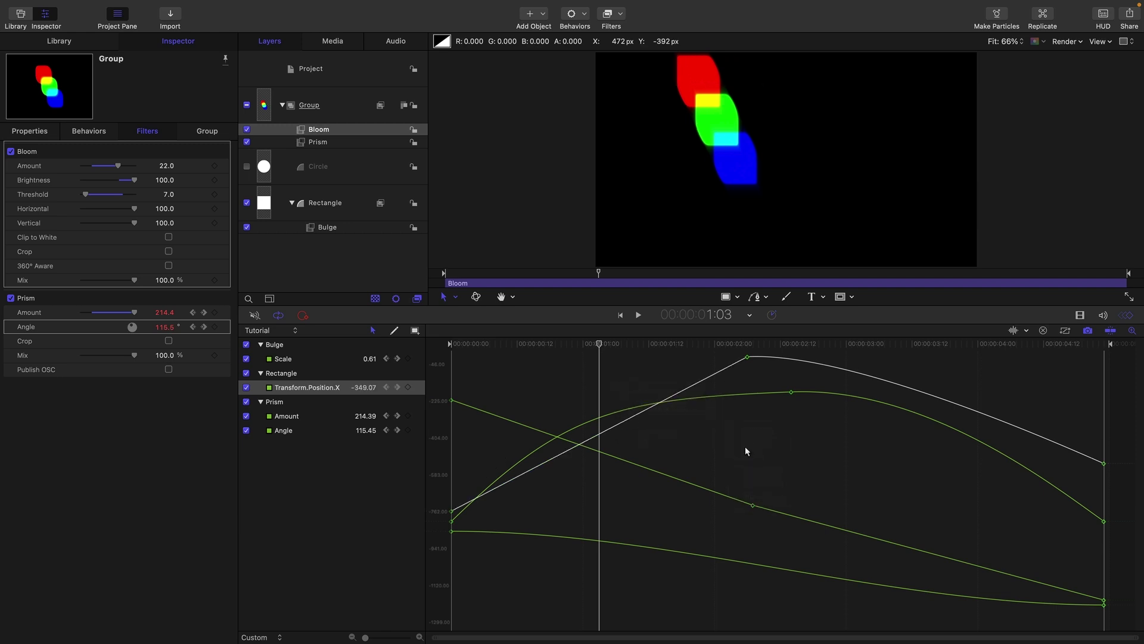
Make the peak keyframe Continuous and reshape the curve around it.
right_click(748, 358)
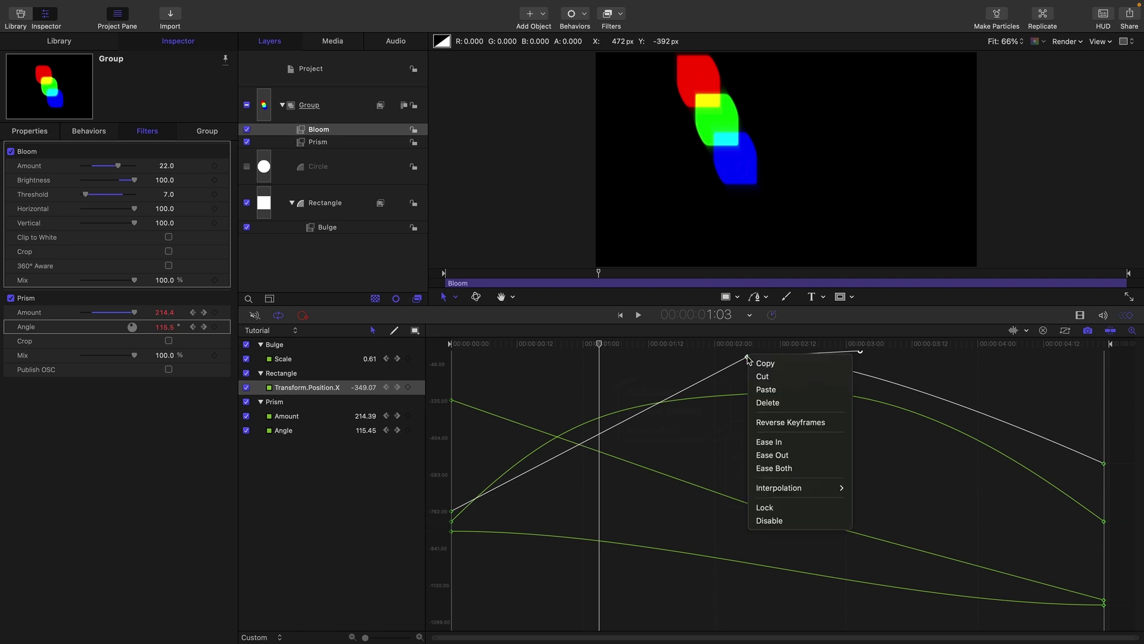
mouse_move(771, 489)
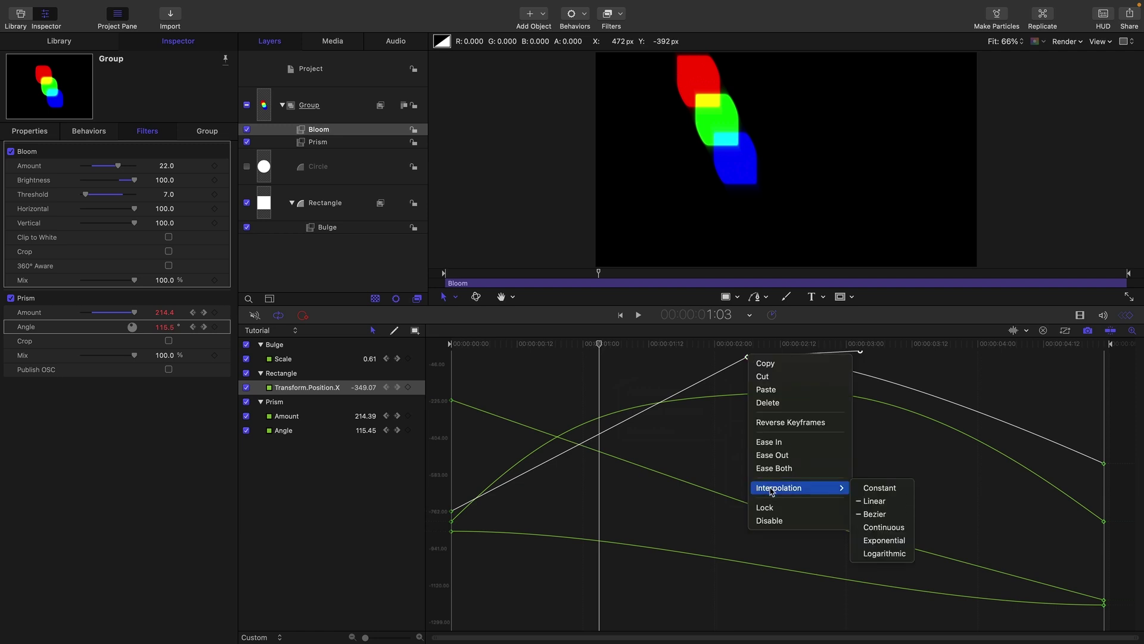
left_click(881, 527)
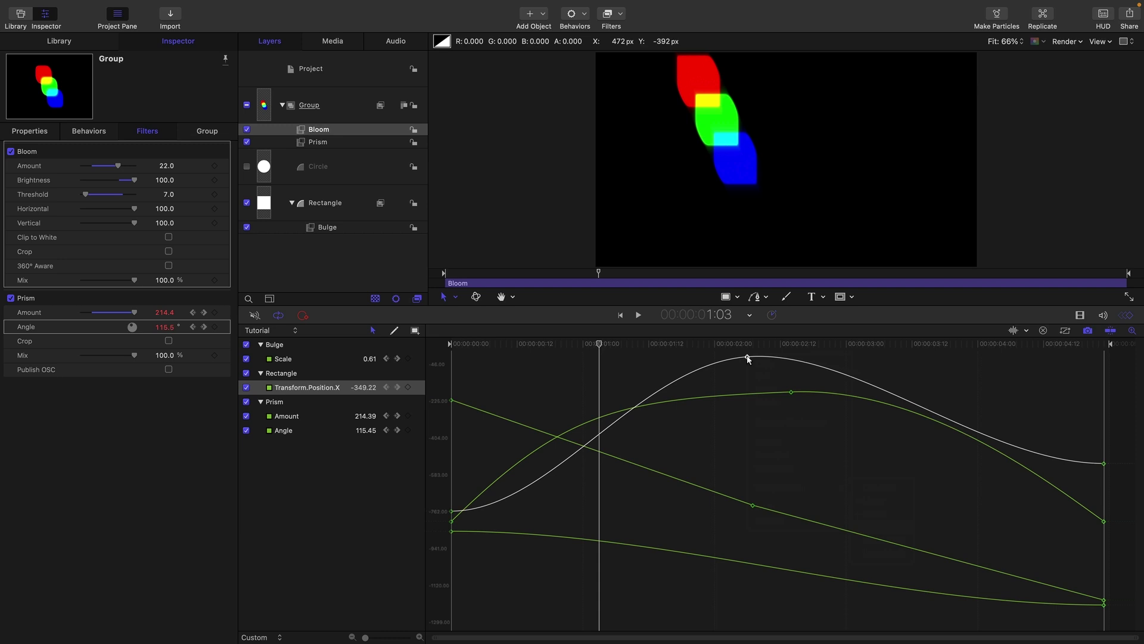
left_click_drag(748, 358, 677, 398)
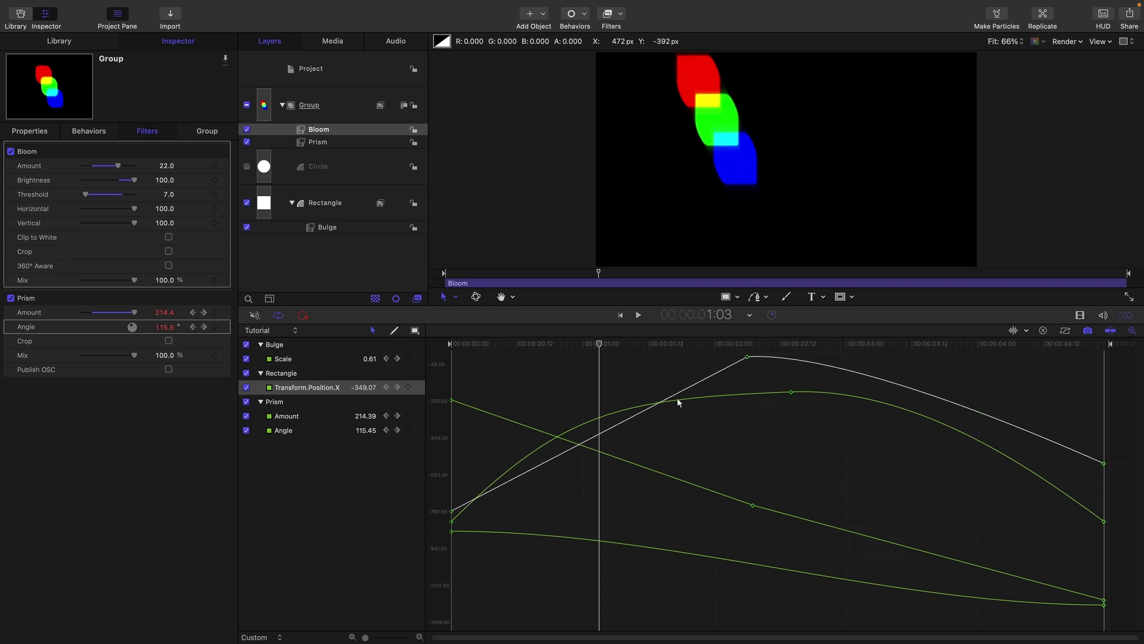
Set the Position X interpolation back to Bezier and select the peak keyframe.
right_click(628, 419)
mouse_move(658, 466)
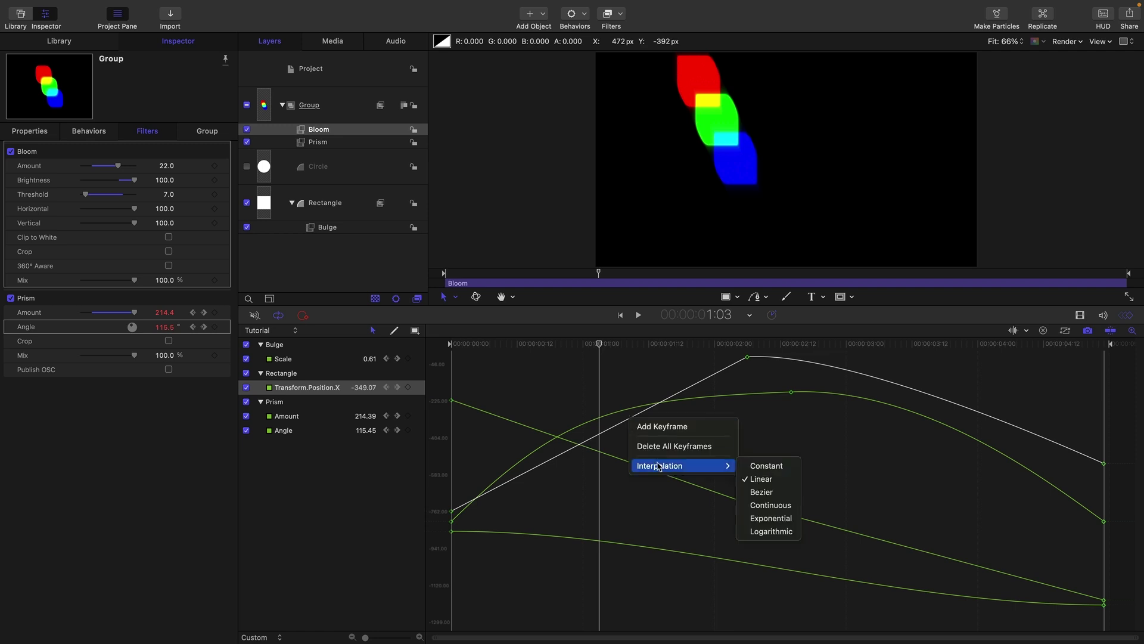
left_click(778, 504)
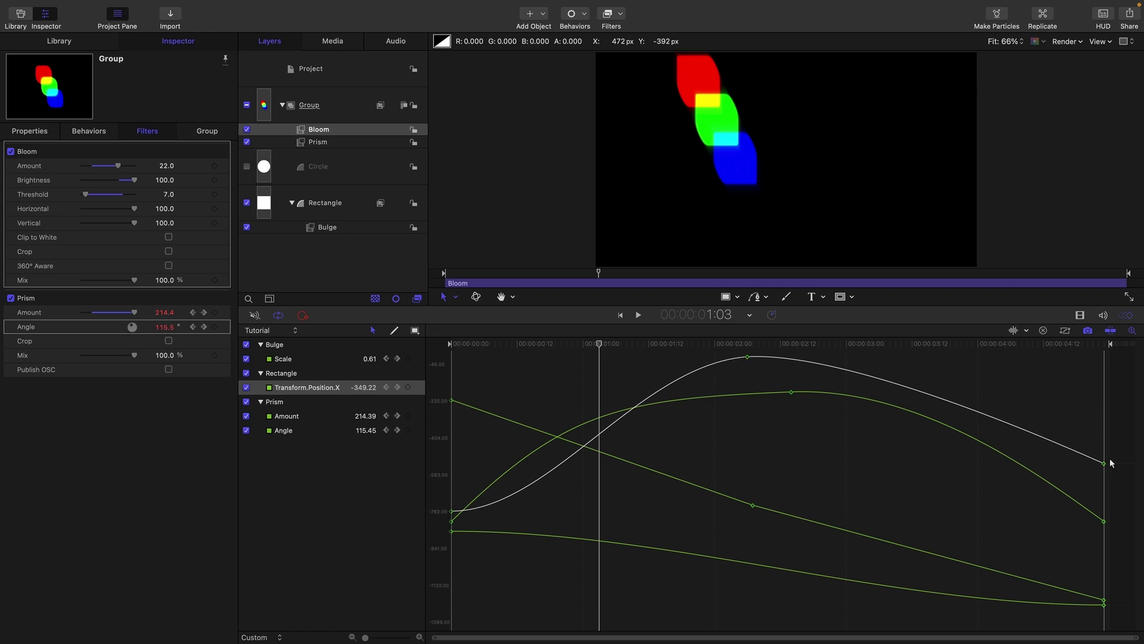
left_click(747, 357)
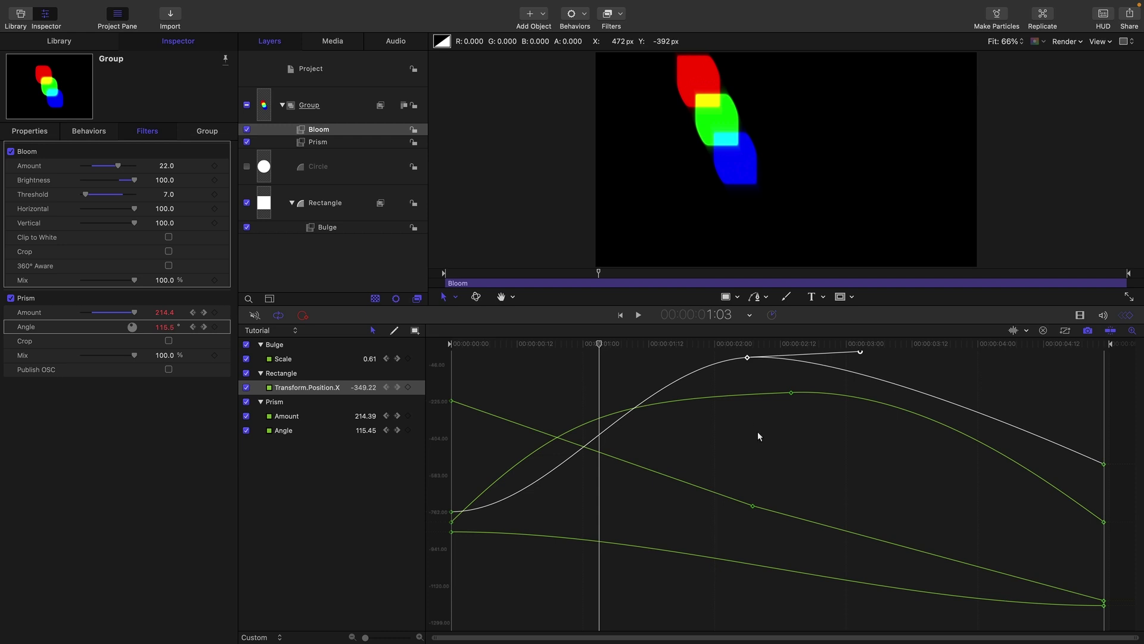
Marquee-select the Position X peak keyframe and drag out level Bezier tangent handles.
left_click(757, 432)
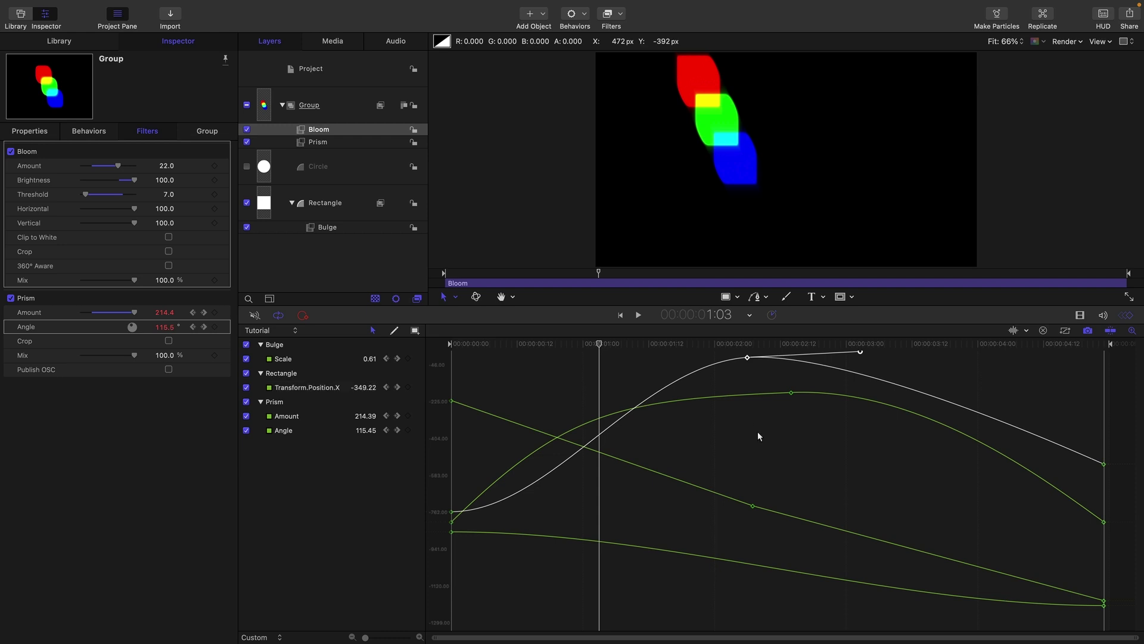
left_click(747, 358)
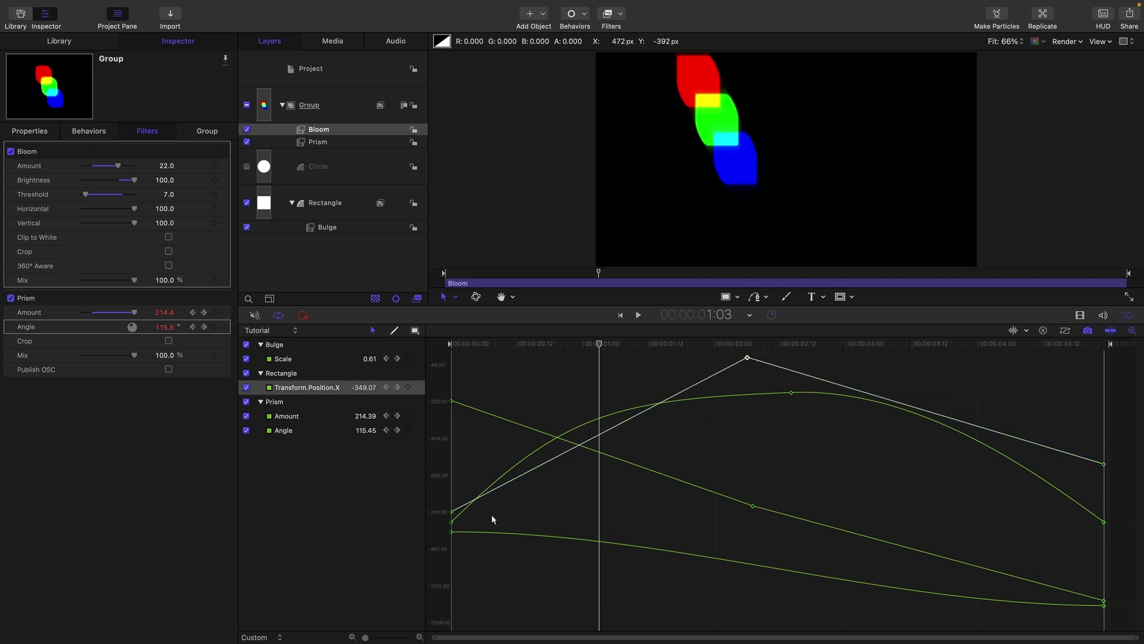
left_click(791, 392)
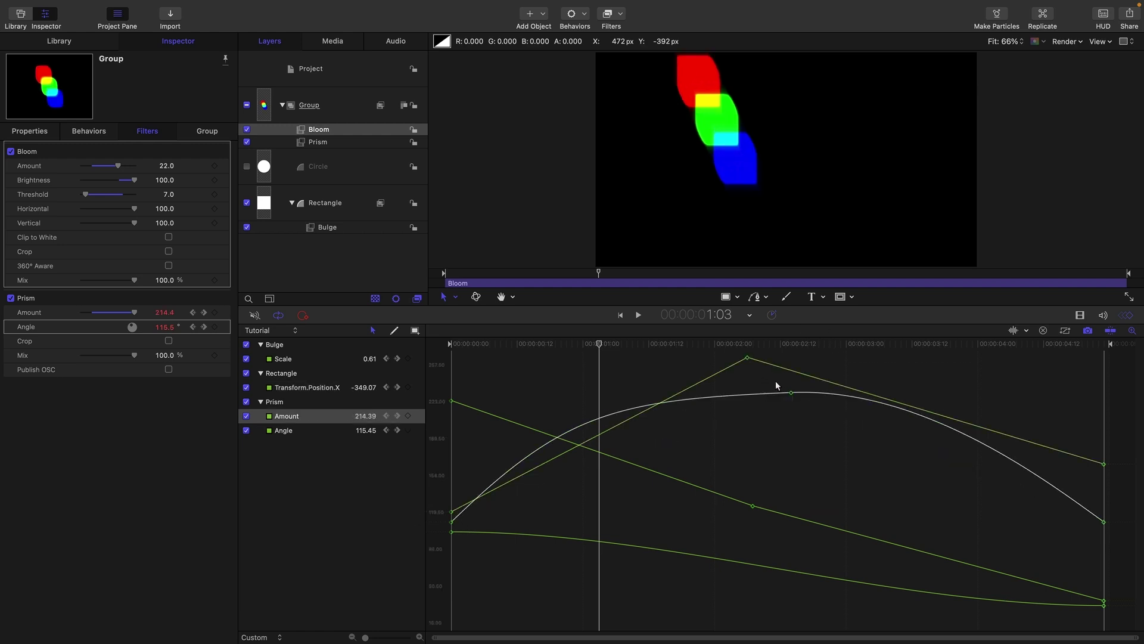
left_click_drag(775, 382, 697, 343)
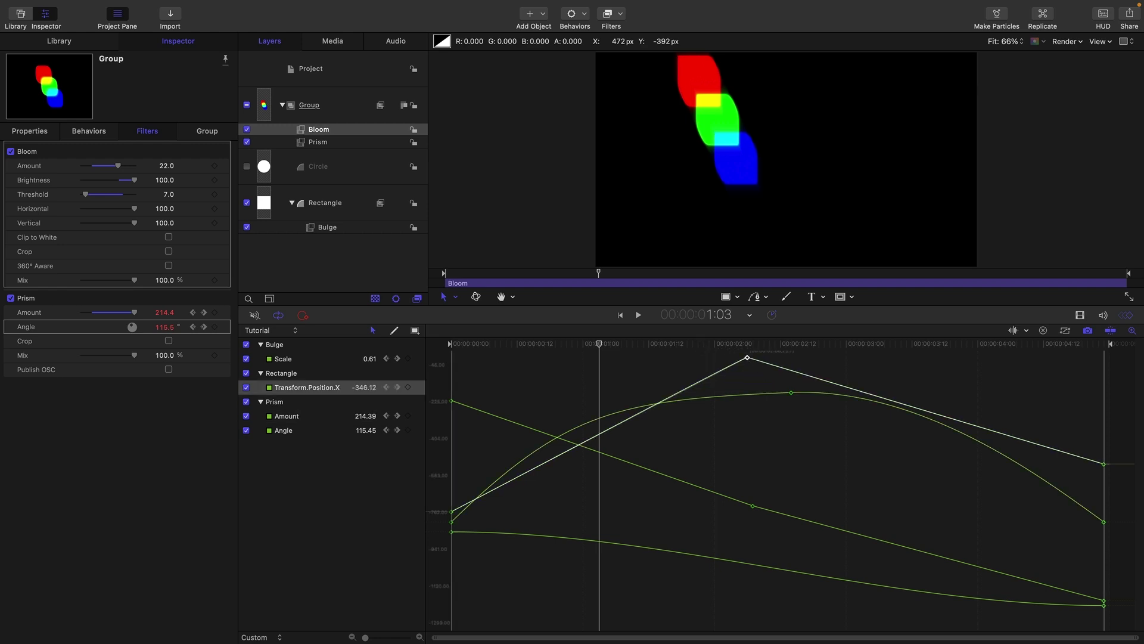
left_click_drag(748, 360, 856, 357)
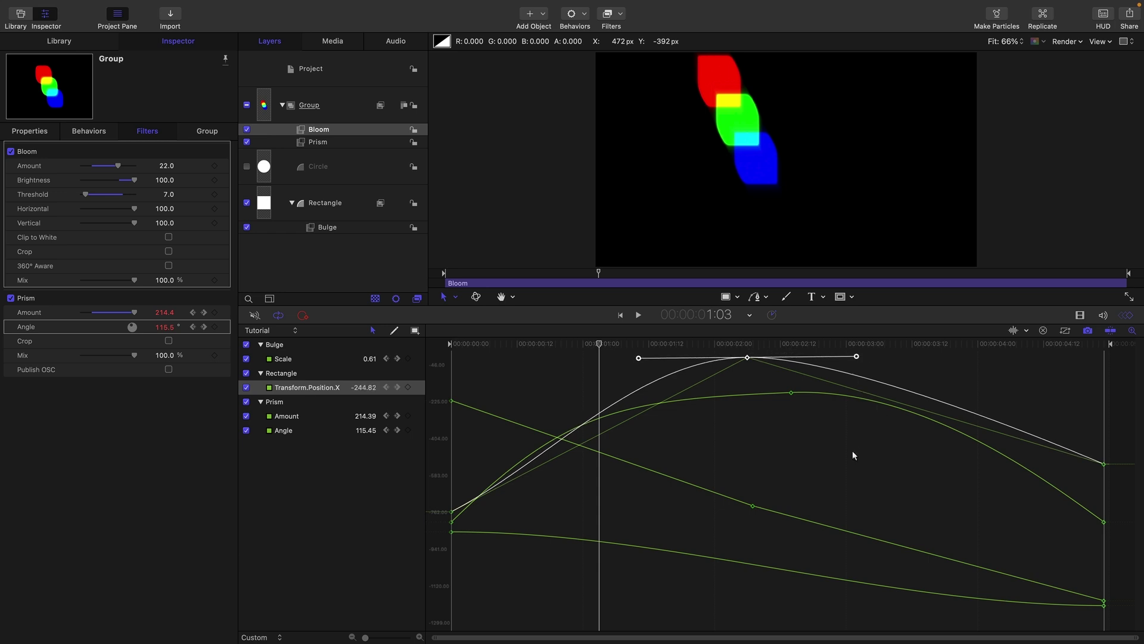
Break the peak keyframe's tangent and drag the right handle down independently.
right_click(857, 357)
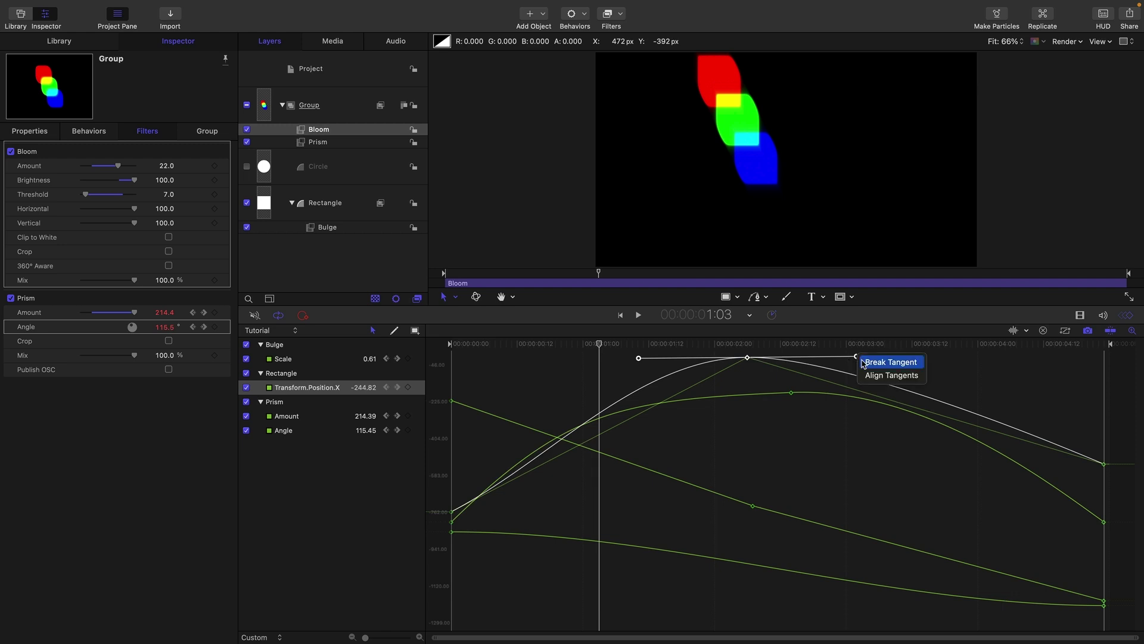
left_click(891, 361)
left_click_drag(856, 358, 751, 471)
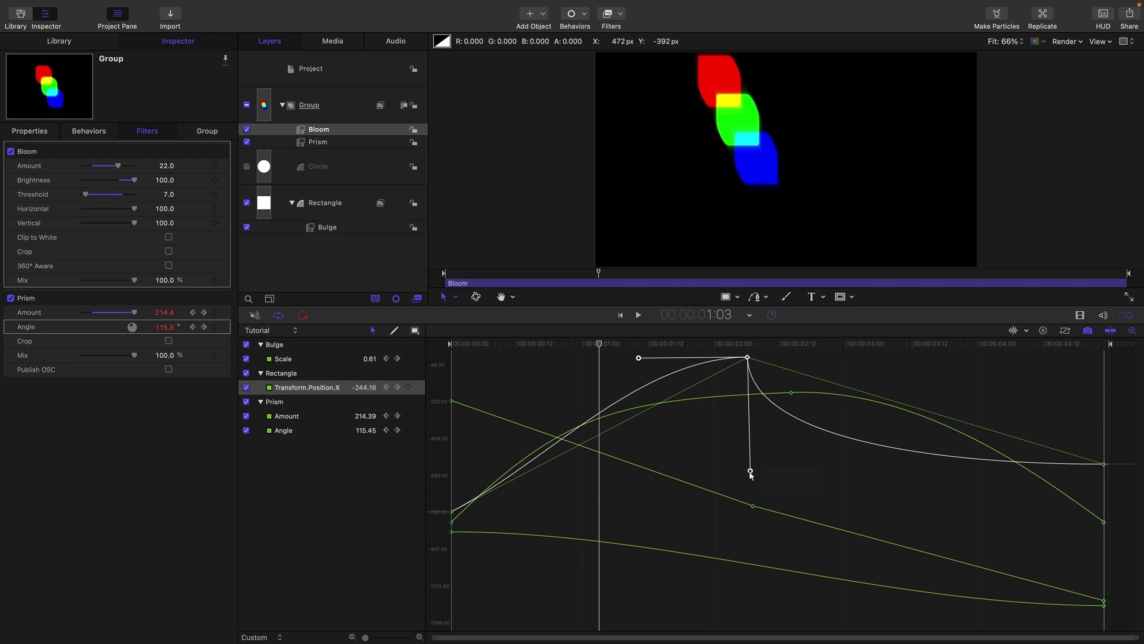
Link and align the tangent handles again, then swing them back level.
right_click(750, 471)
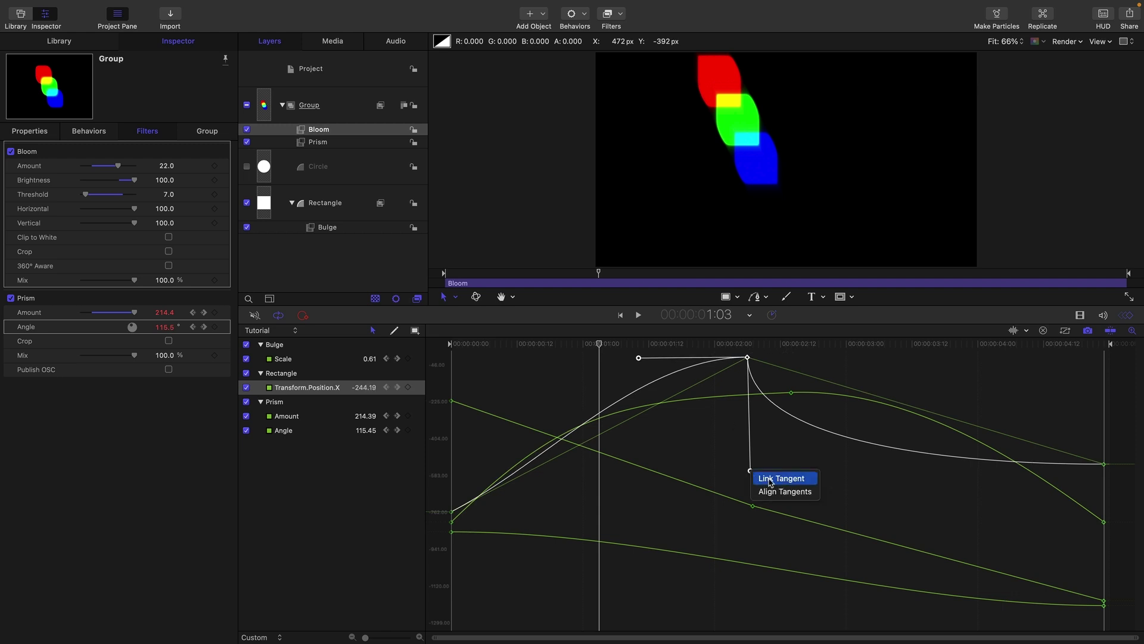
left_click(768, 479)
mouse_move(750, 471)
left_mouse_down()
mouse_move(812, 455)
mouse_move(830, 437)
mouse_move(764, 471)
mouse_move(749, 471)
mouse_move(780, 458)
mouse_move(751, 464)
left_mouse_up()
right_click(751, 465)
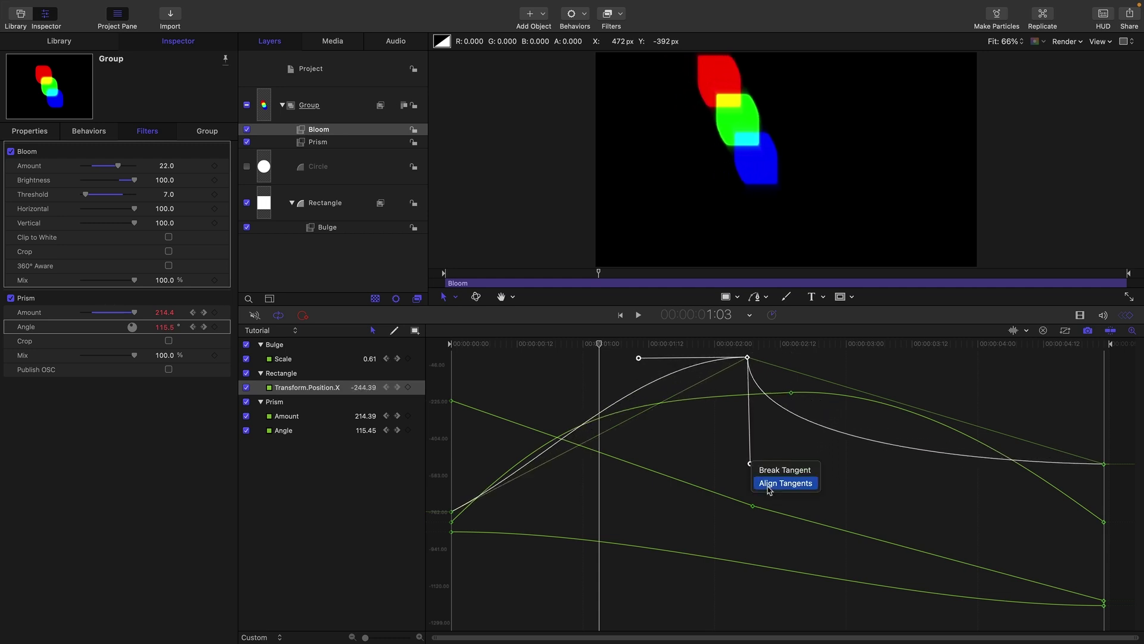
left_click(767, 485)
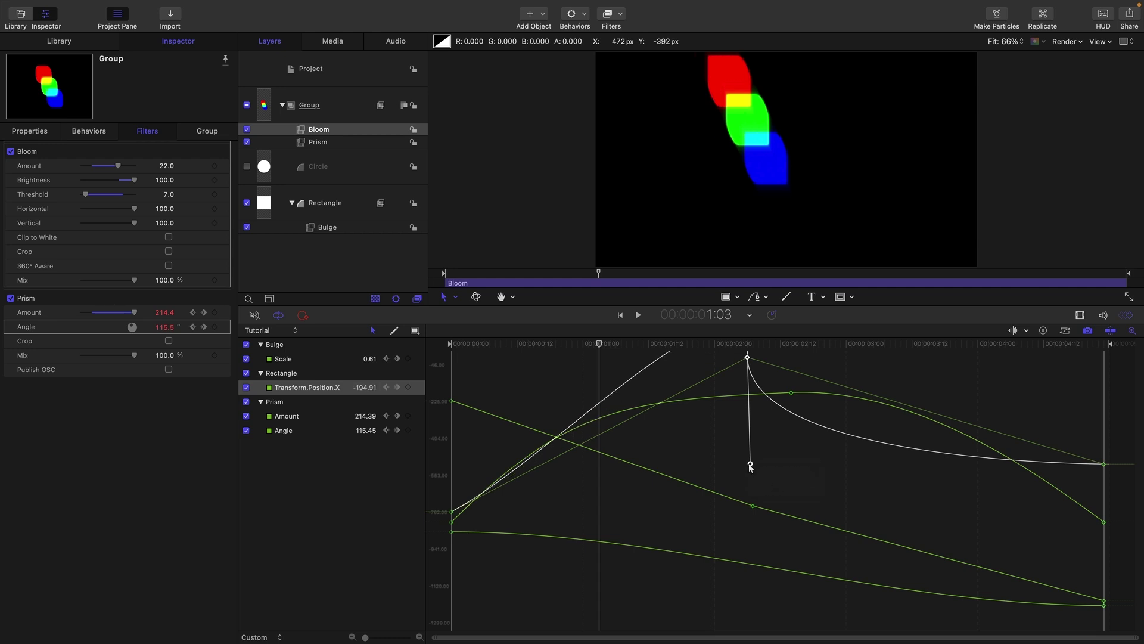
left_click_drag(750, 463, 834, 426)
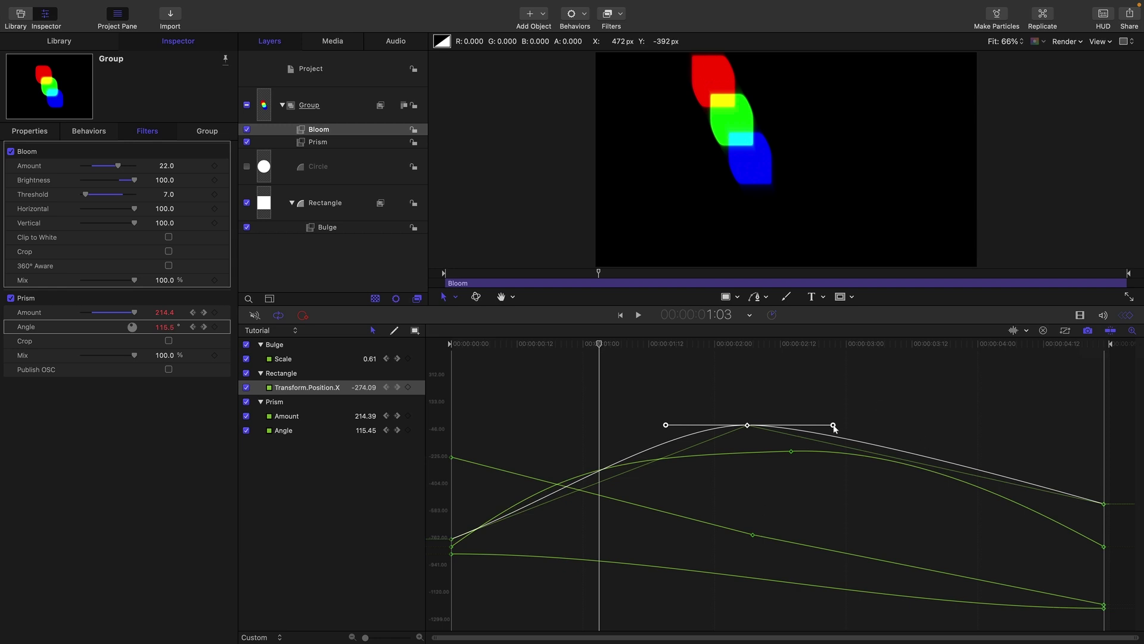
left_click_drag(833, 425, 765, 513)
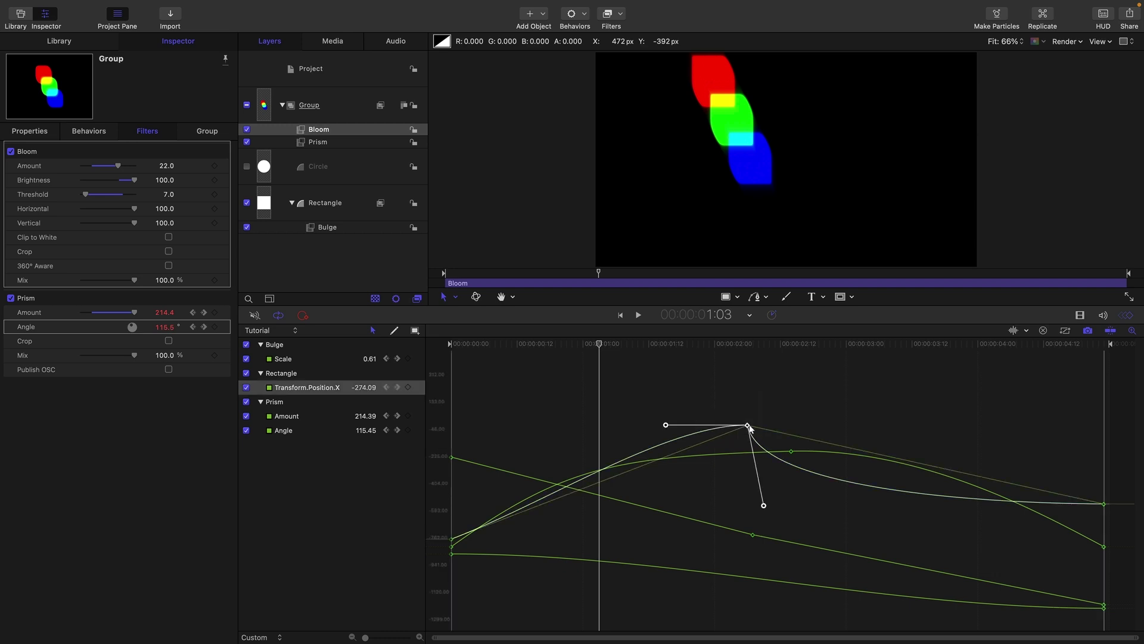
left_click_drag(749, 426, 832, 424)
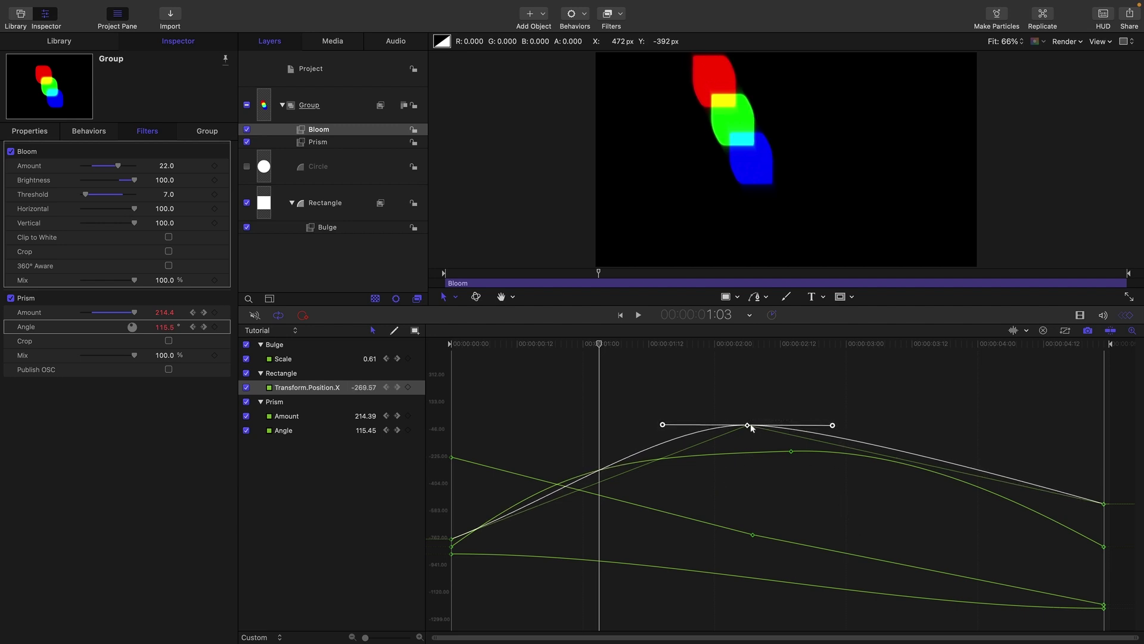
Show only the Position X curve and revert it to its straight-segment Curve Snapshot.
mouse_move(747, 425)
left_mouse_down()
mouse_move(747, 406)
mouse_move(749, 417)
left_mouse_up()
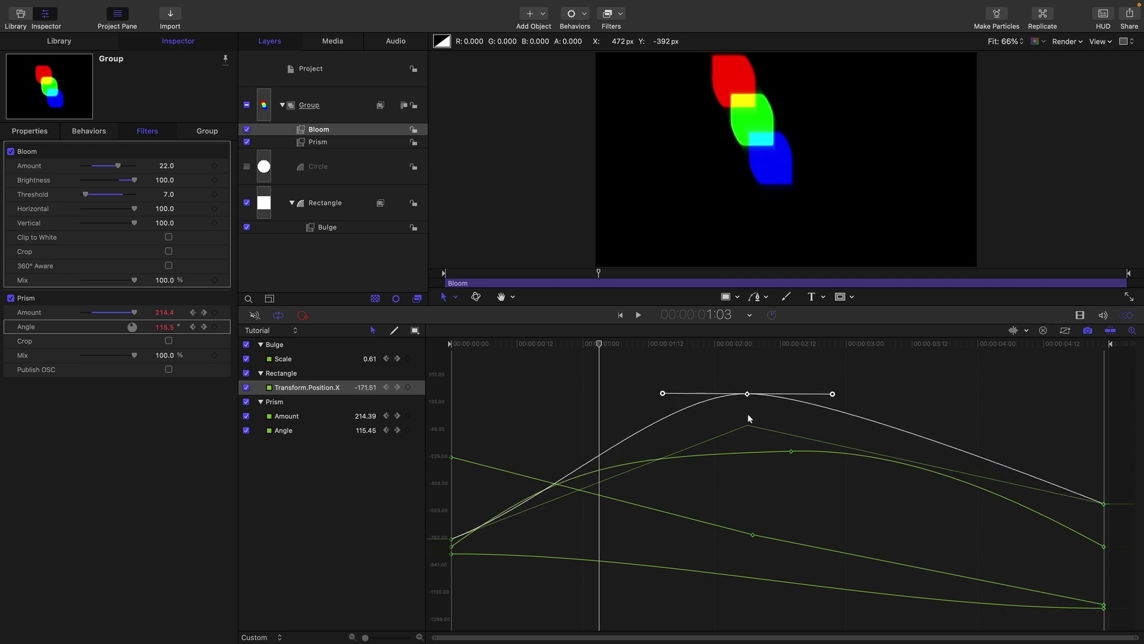
left_click(247, 388, "alt")
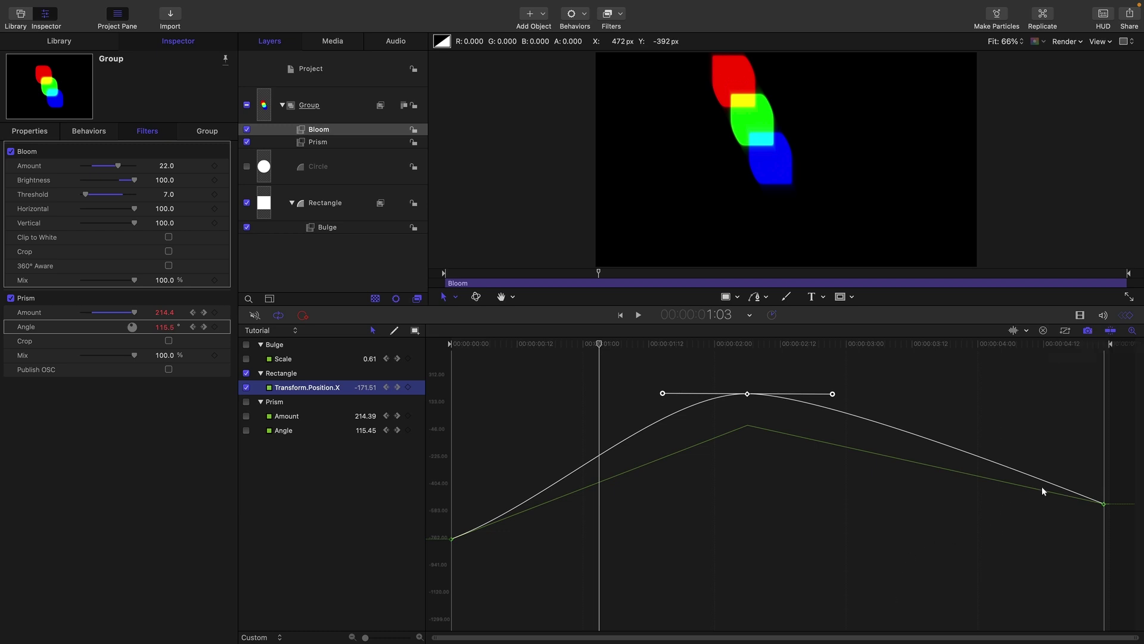
left_click(421, 388)
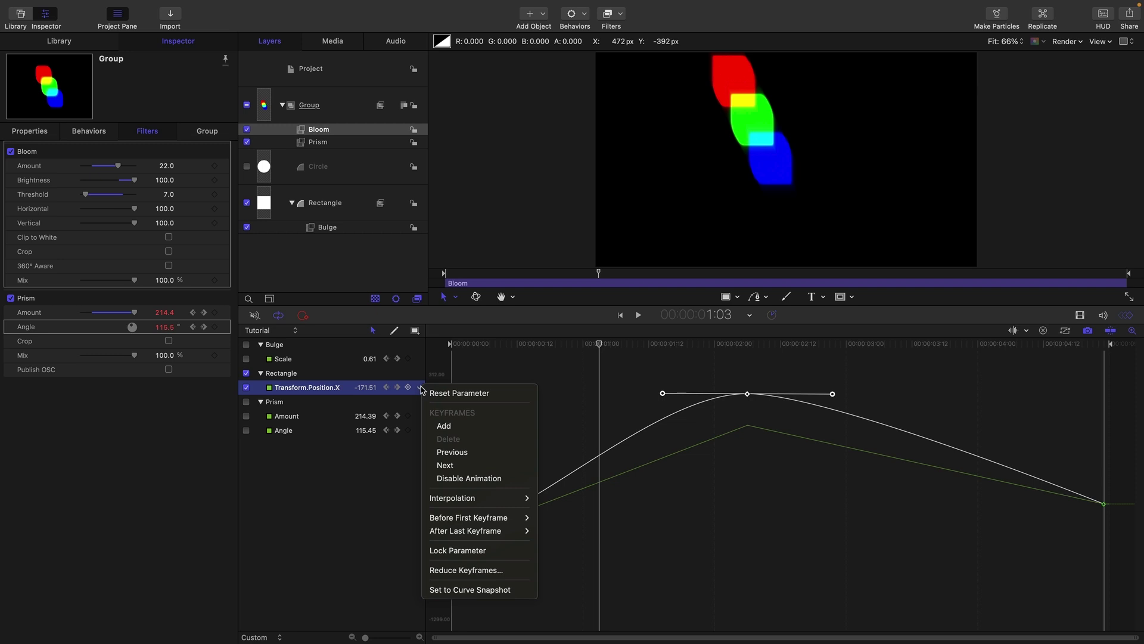
left_click(442, 590)
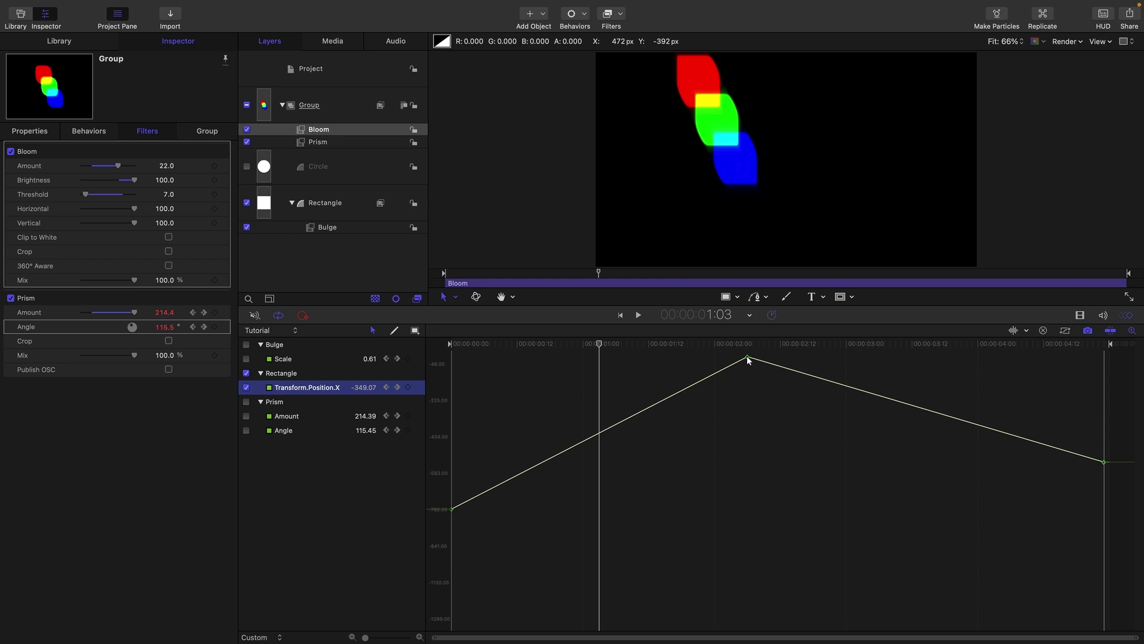
Select three keyframes on the Prism Amount and Angle curves and shift them earlier in time.
left_click(292, 416)
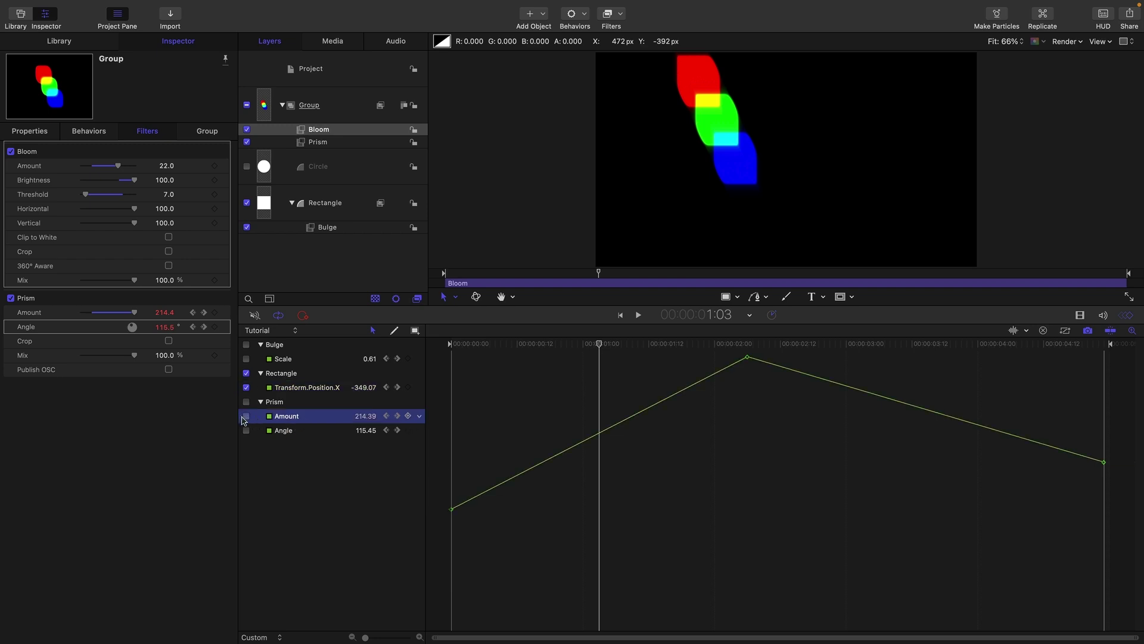
left_click_drag(245, 416, 246, 430)
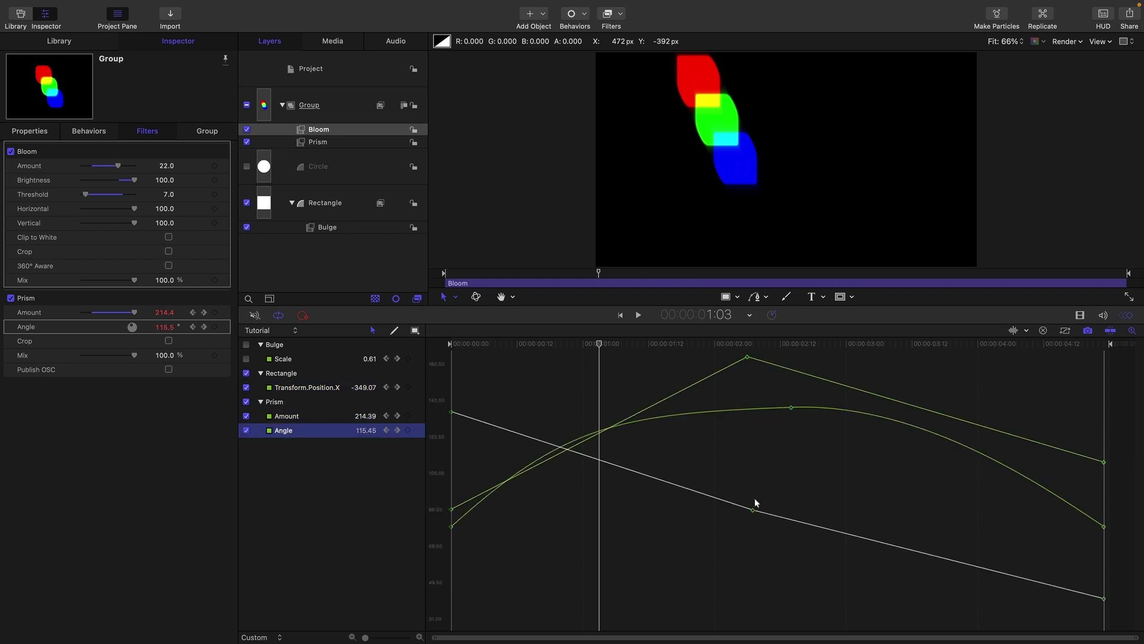
left_click_drag(816, 578, 646, 350)
left_click_drag(736, 410, 633, 418)
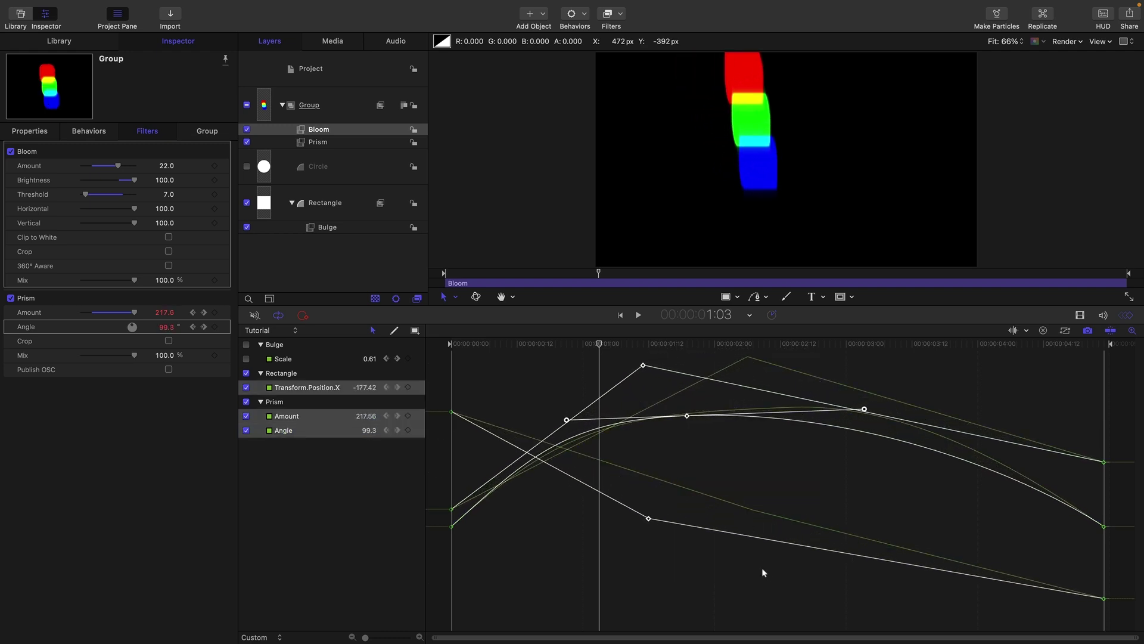
left_click(677, 573)
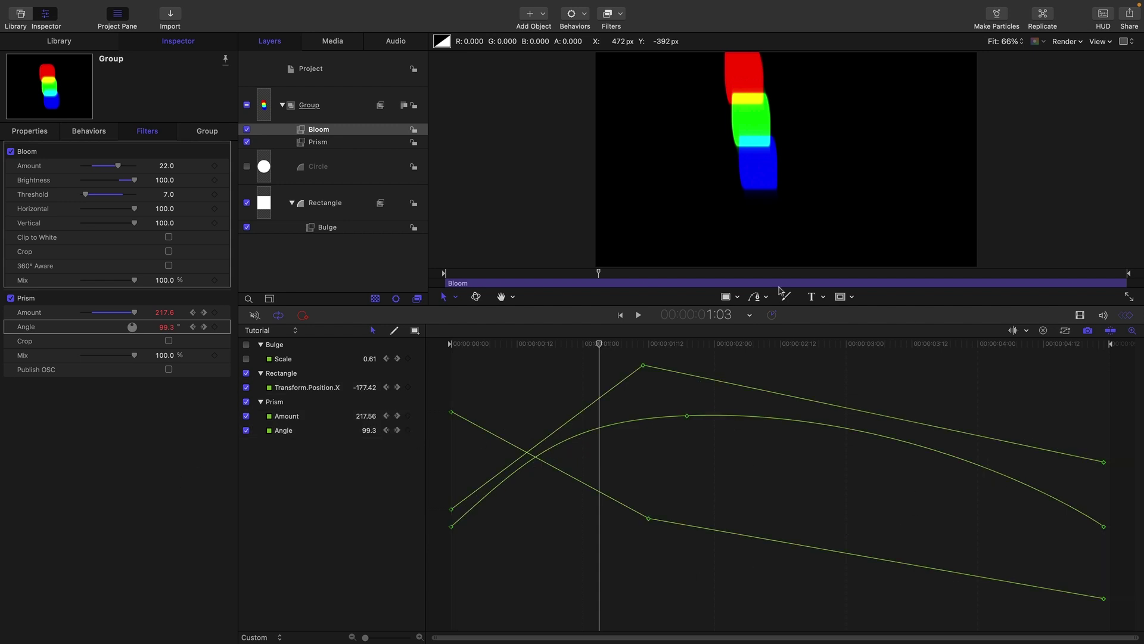
Reset the Prism Angle curve to its curve snapshot, a straight descending line.
left_click(285, 431)
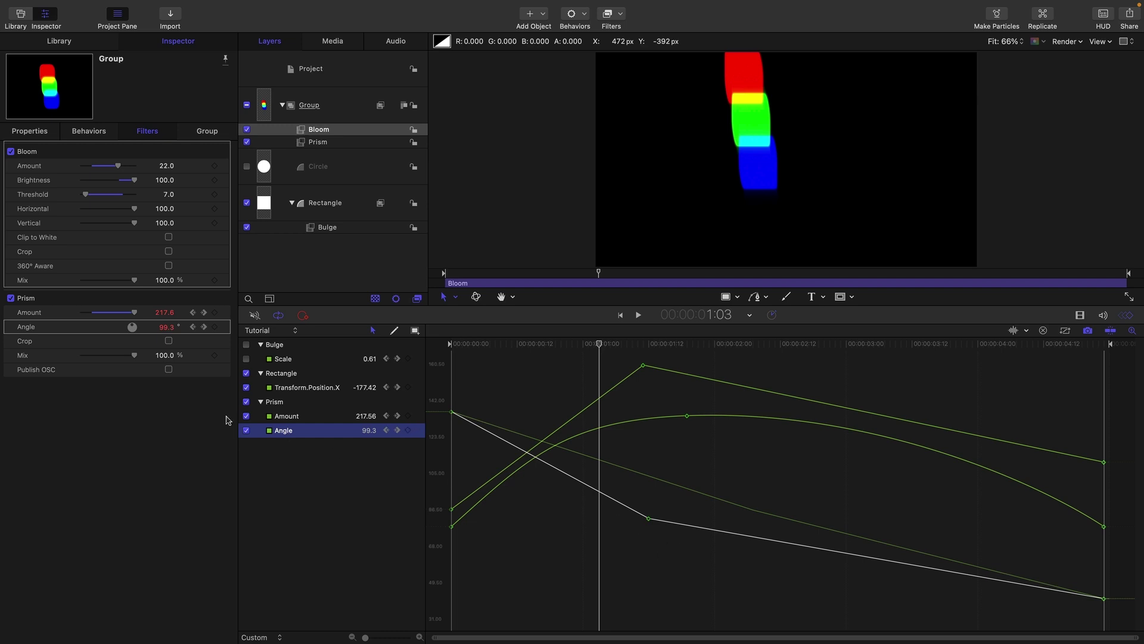
left_click(419, 430)
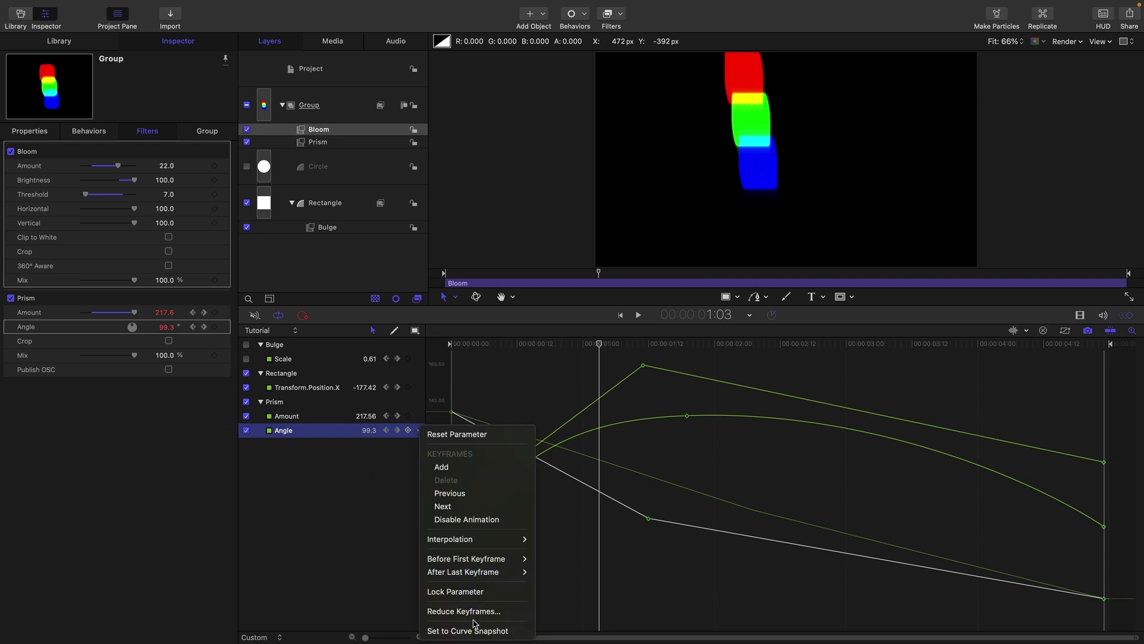
left_click(474, 629)
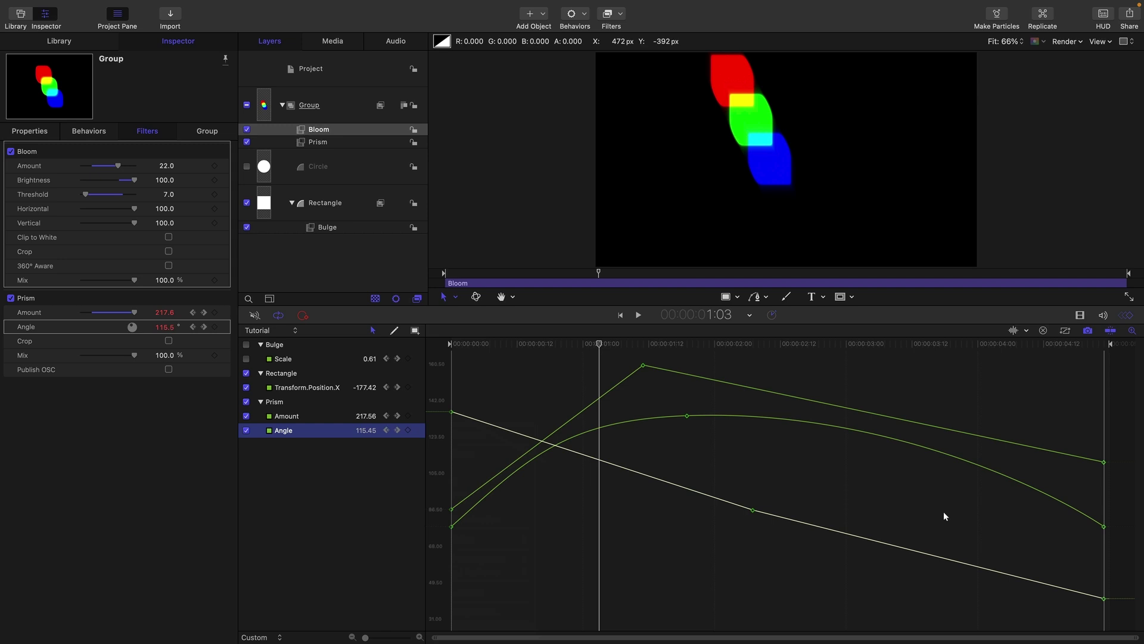
Set the Prism Amount peak keyframe value to 209.72.
left_click(713, 492)
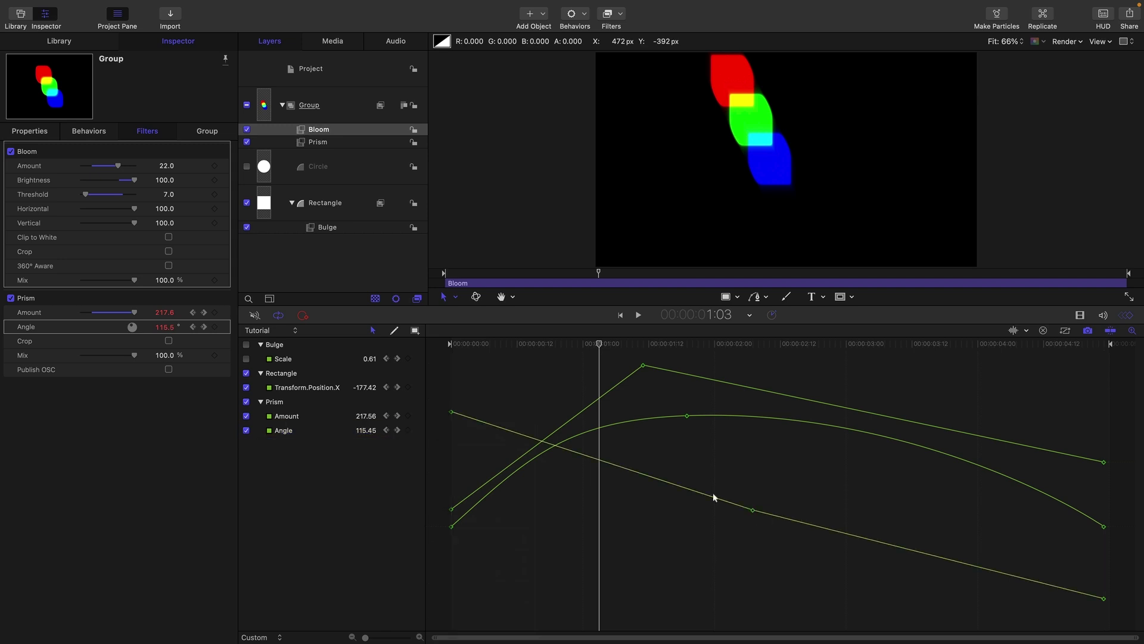
double_click(687, 416)
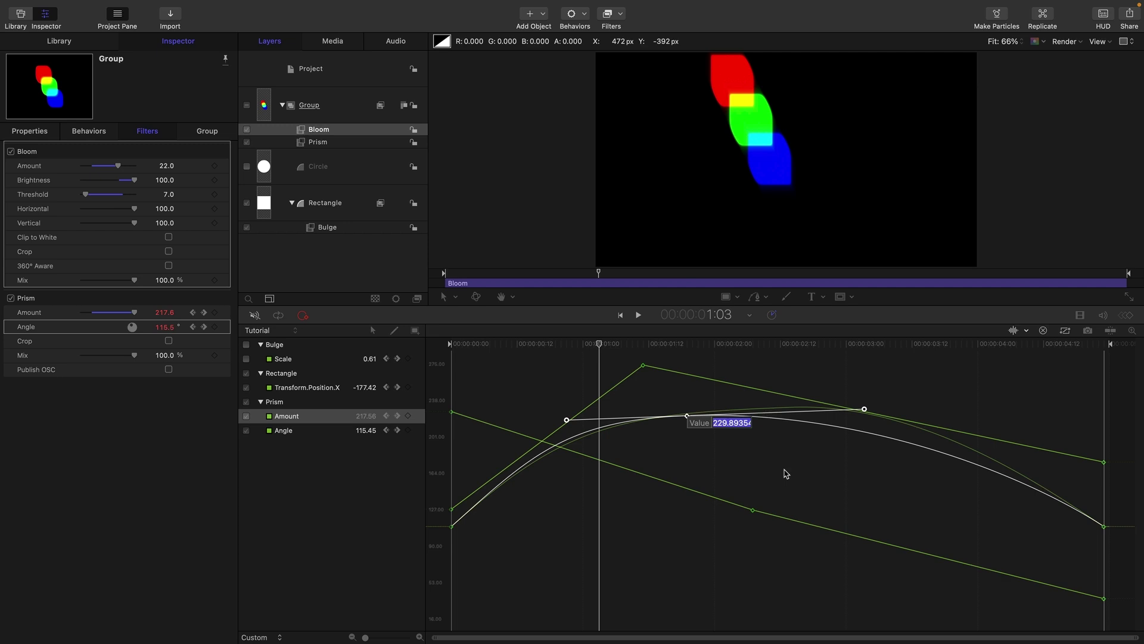
type("209.72")
key("Return")
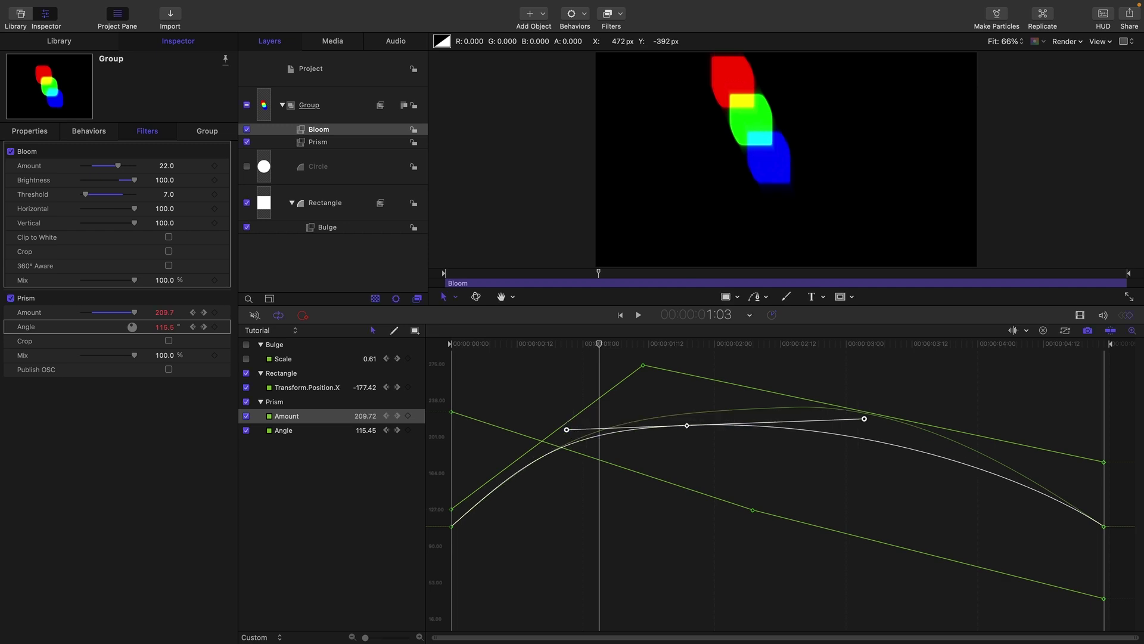
Set the Rectangle Position.X peak keyframe value to -15.
double_click(642, 364)
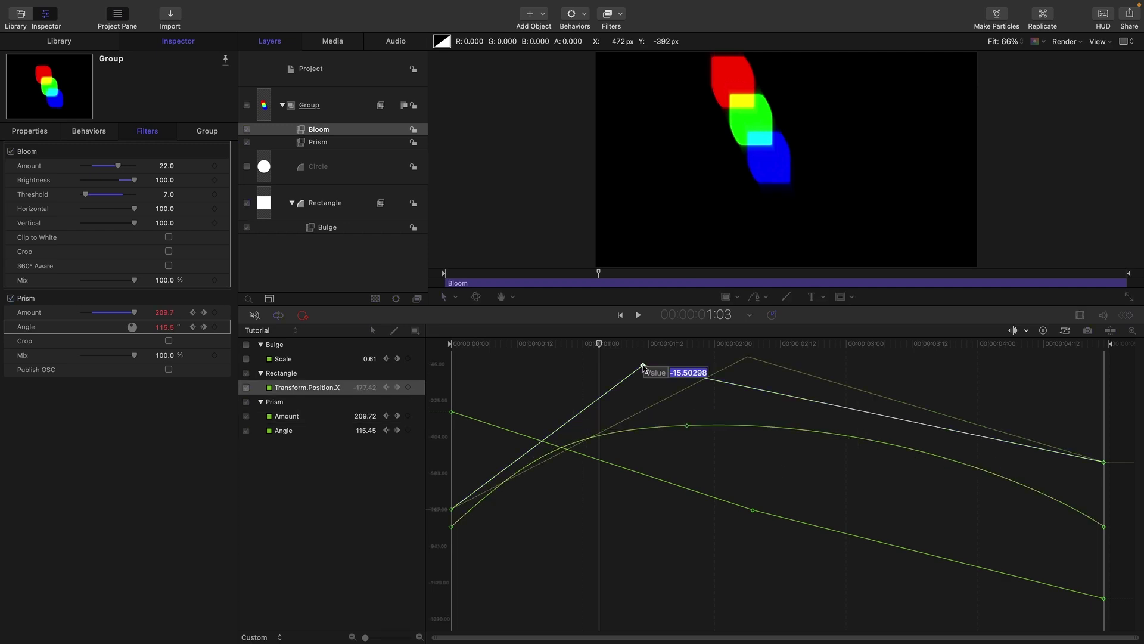
type("-15")
key("Return")
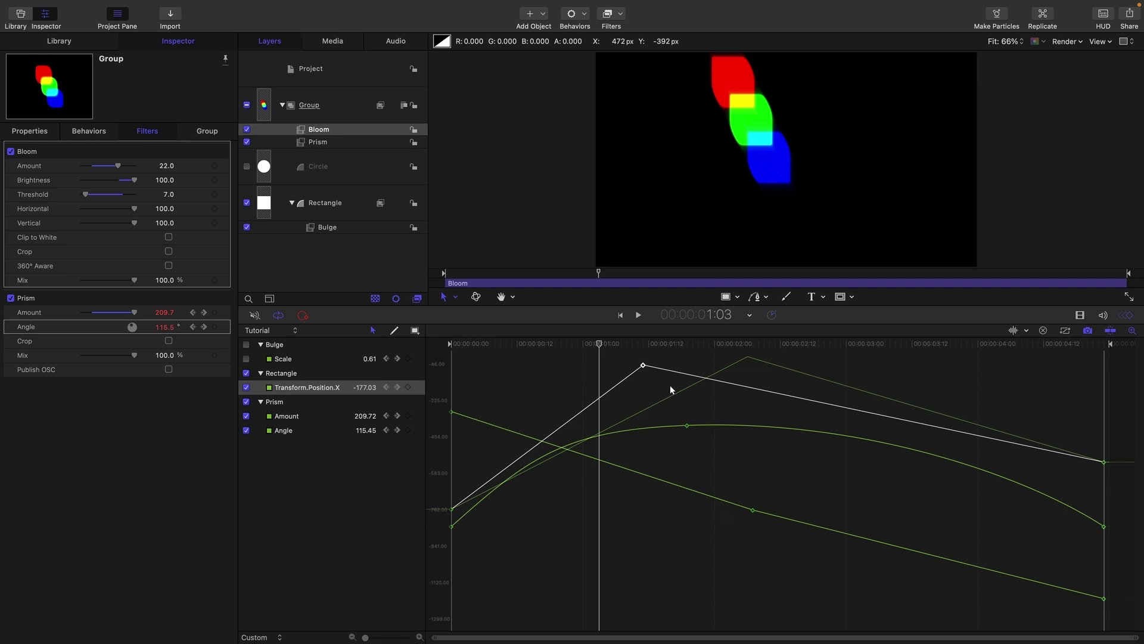
Select the Position.X peak keyframe and offset it by 300 in the Move box, previewing at 3:00.
left_click_drag(670, 385, 614, 353)
type("300")
key("Return")
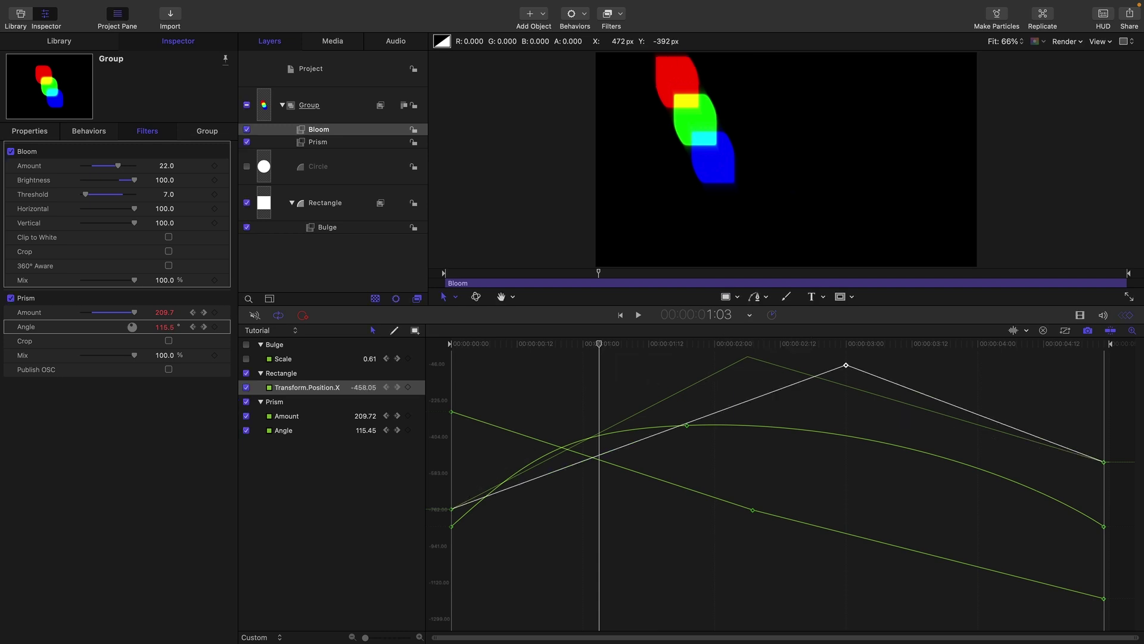
left_click(845, 344)
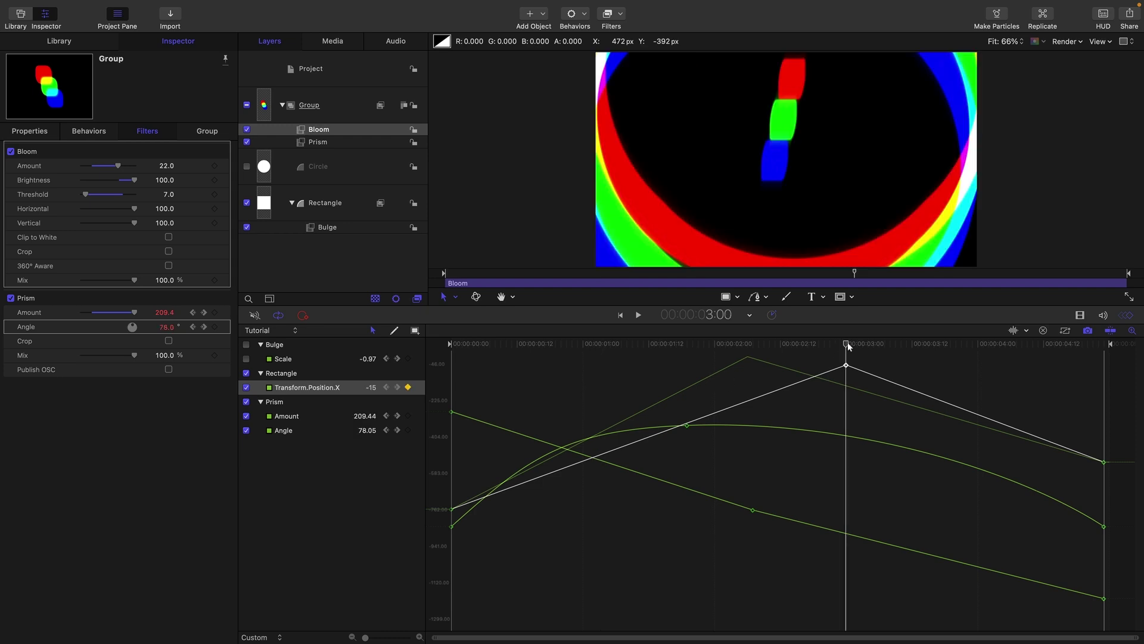
mouse_move(849, 347)
left_mouse_down()
mouse_move(596, 345)
mouse_move(845, 344)
left_mouse_up()
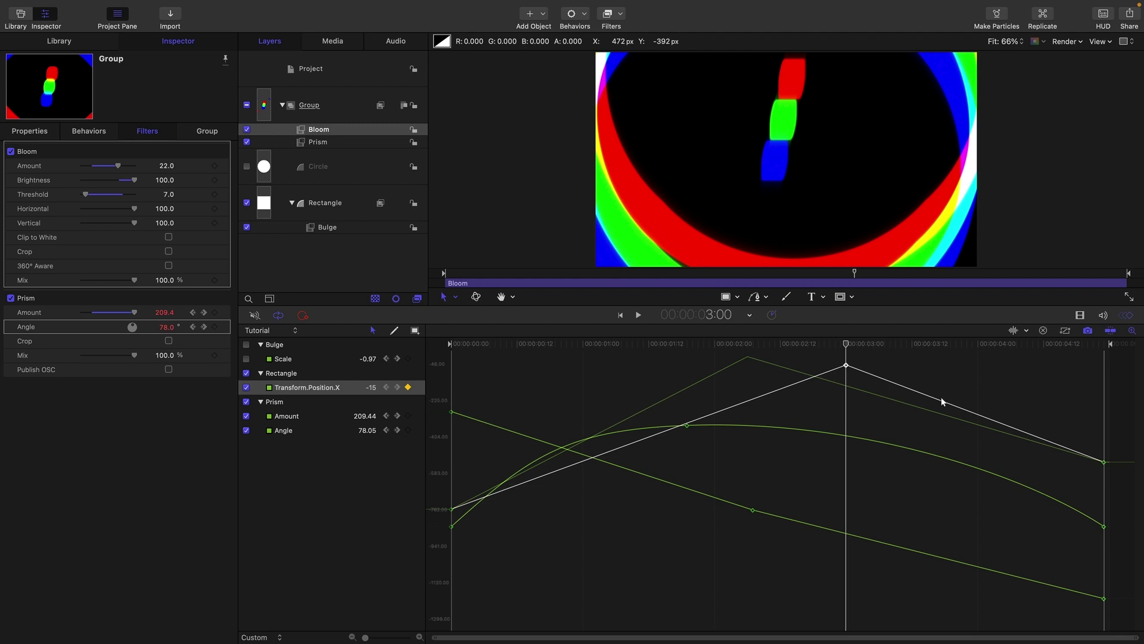
Nudge the keyframe by -10, -20, +30 and -30 frames so it settles at 2:00.
type("-10")
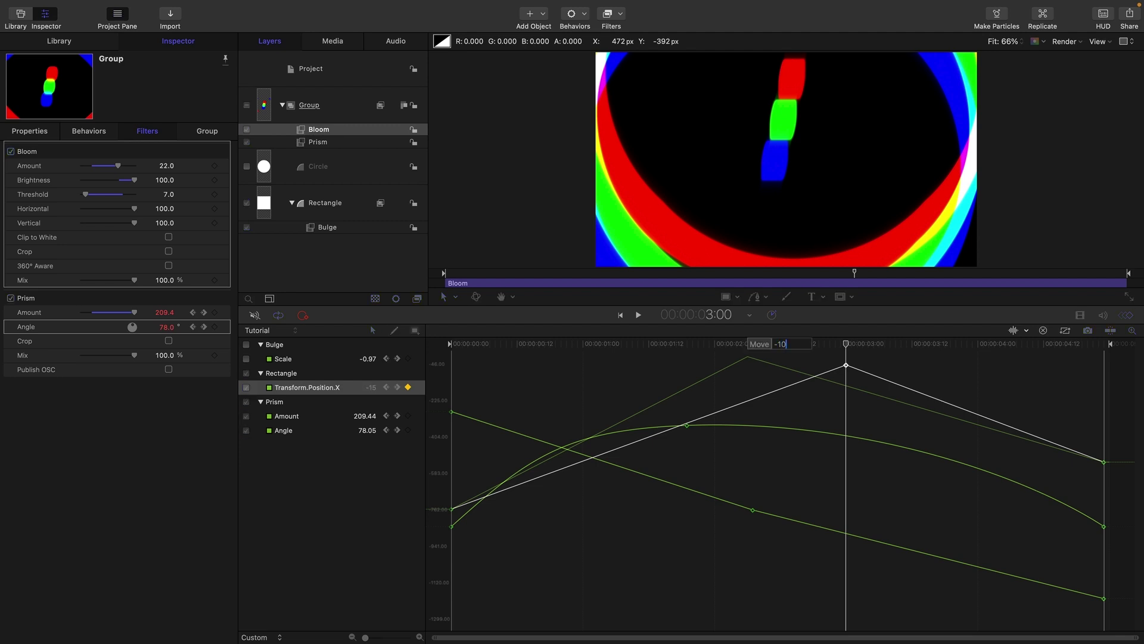
key("Return")
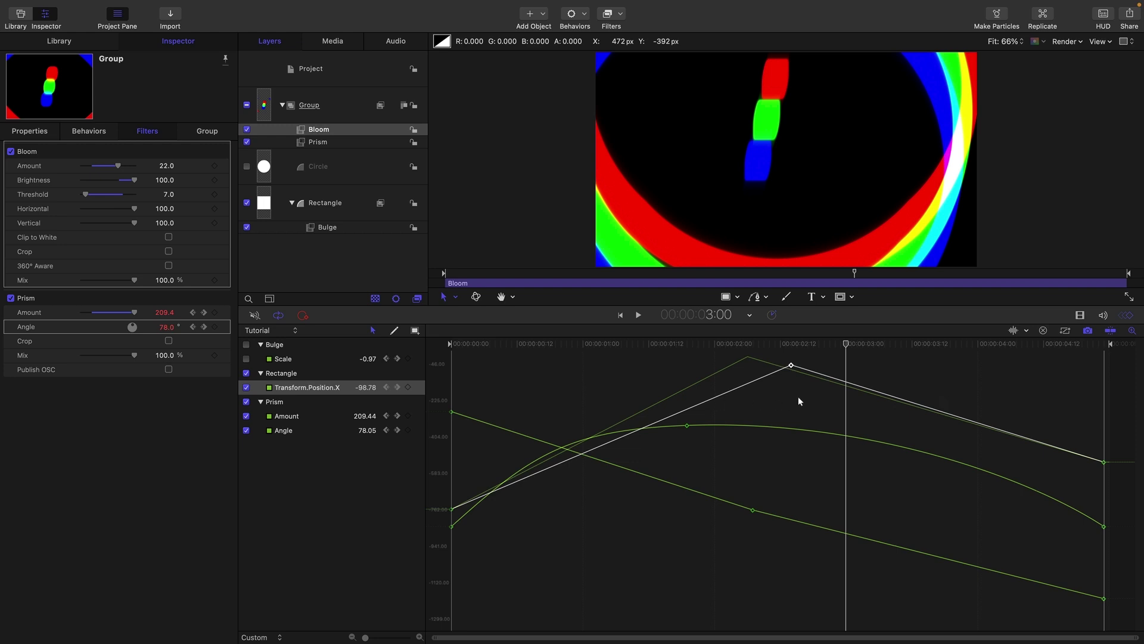
type("-20")
key("Return")
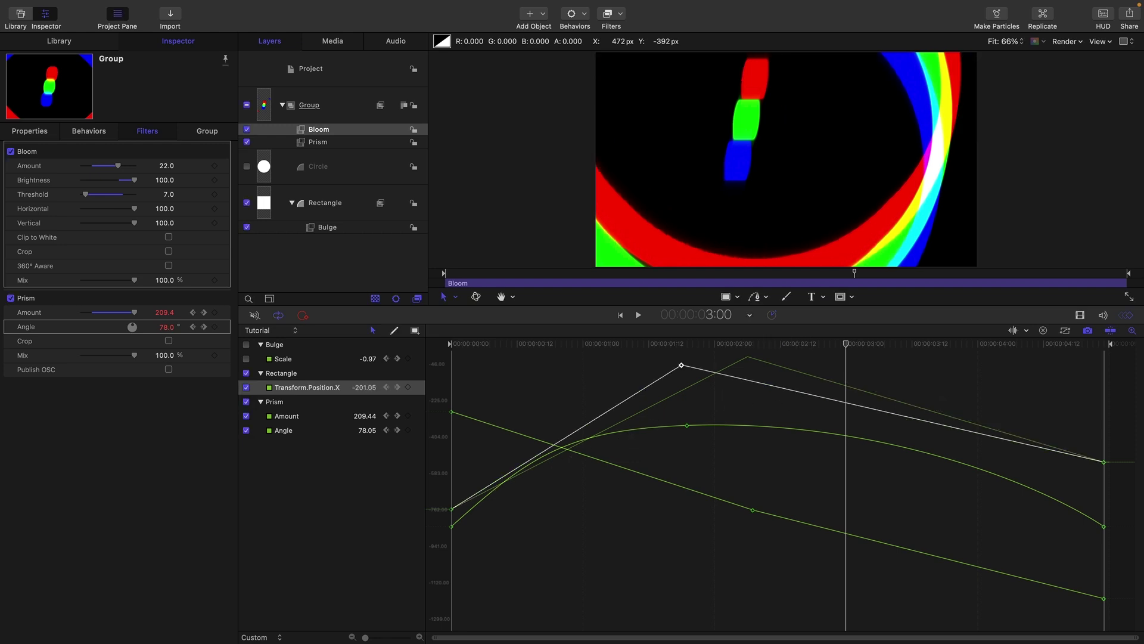
type("+30")
key("Return")
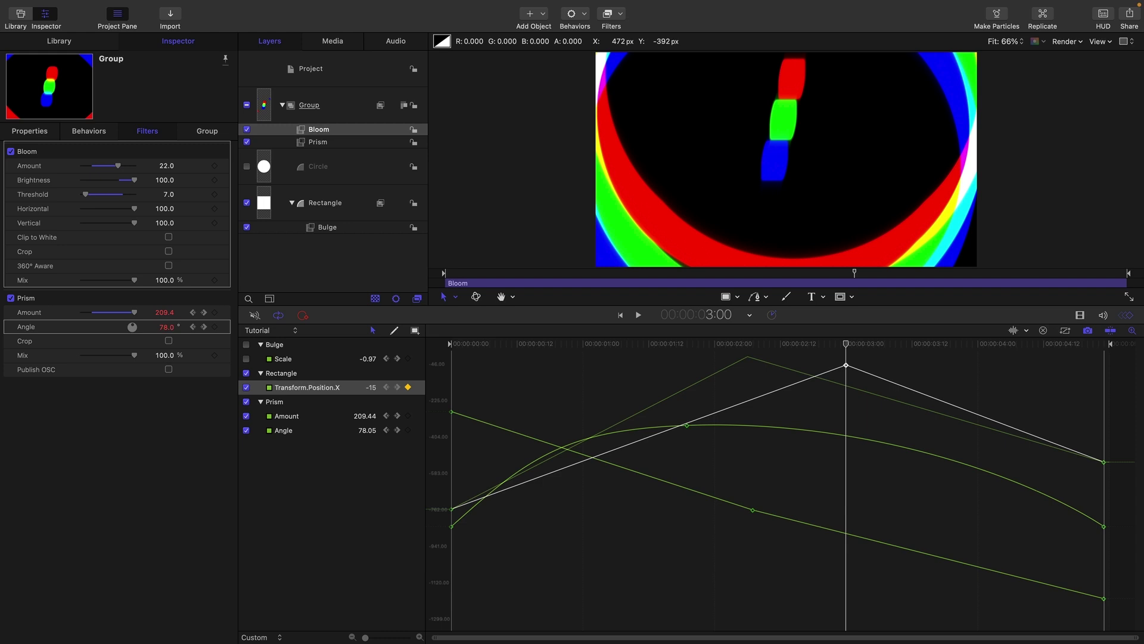
type("-30")
key("Return")
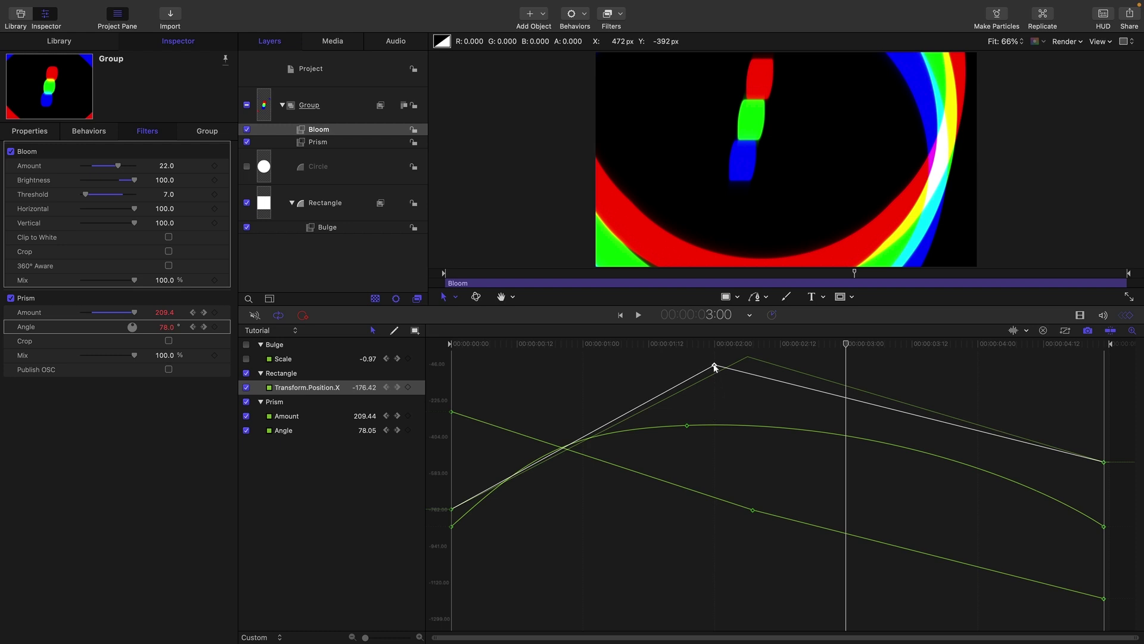
Drag the Position.X curve segment slightly upward to offset the whole curve.
left_click_drag(715, 368, 715, 358)
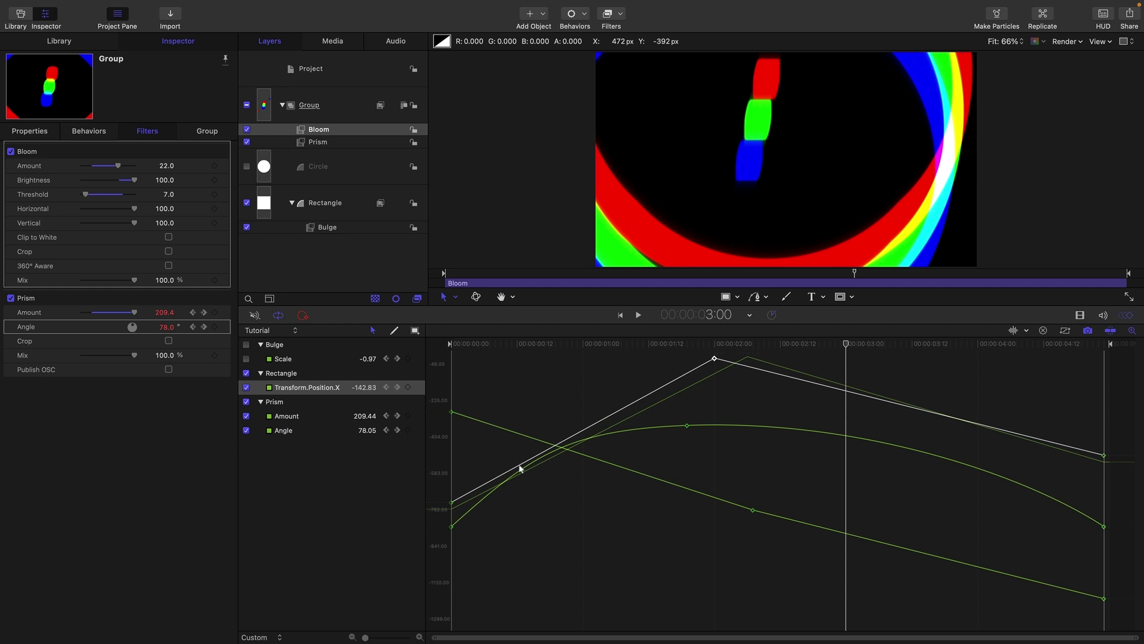
Hide the Prism curves and apply Reverse Keyframes to the Position.X keyframes so the peak falls near 3:00.
left_click(246, 401)
left_click_drag(742, 350, 437, 538)
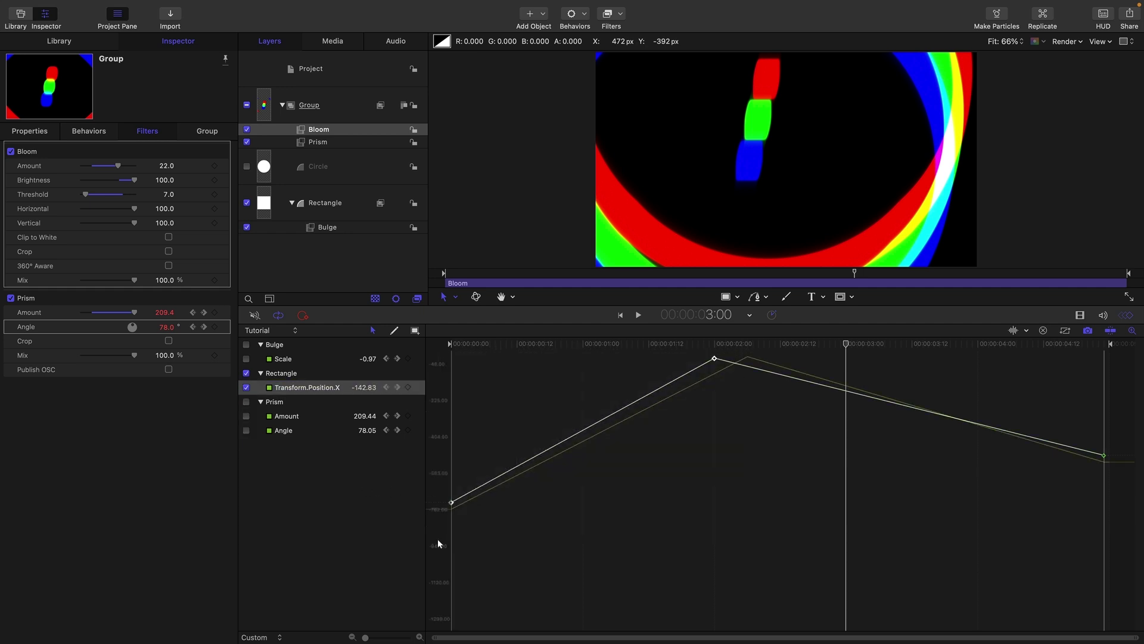
right_click(715, 359)
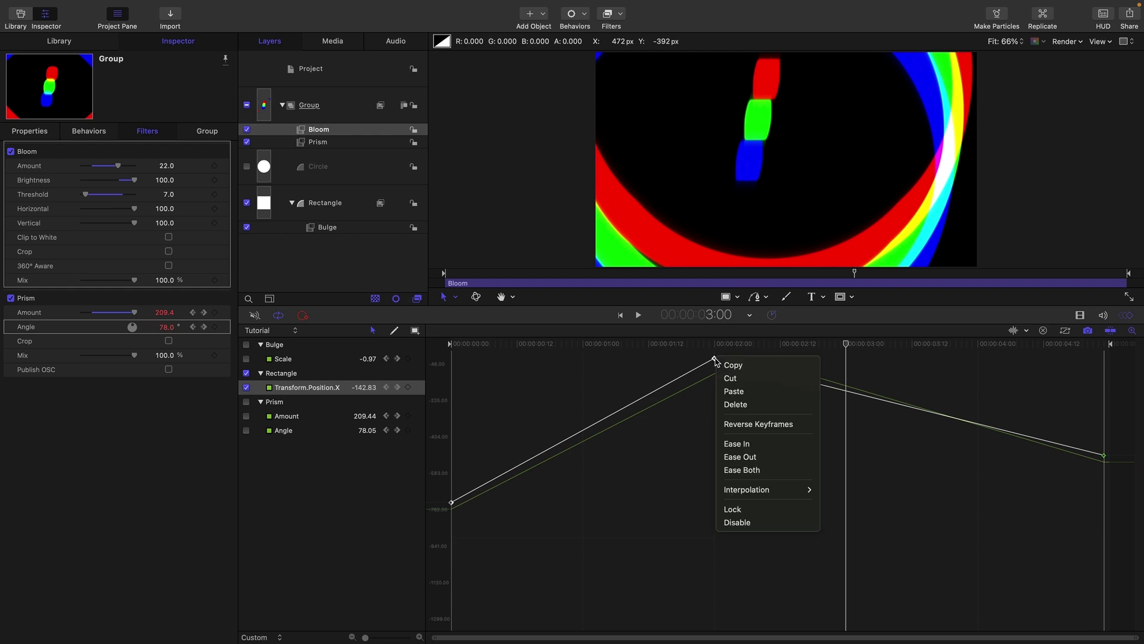
left_click(754, 425)
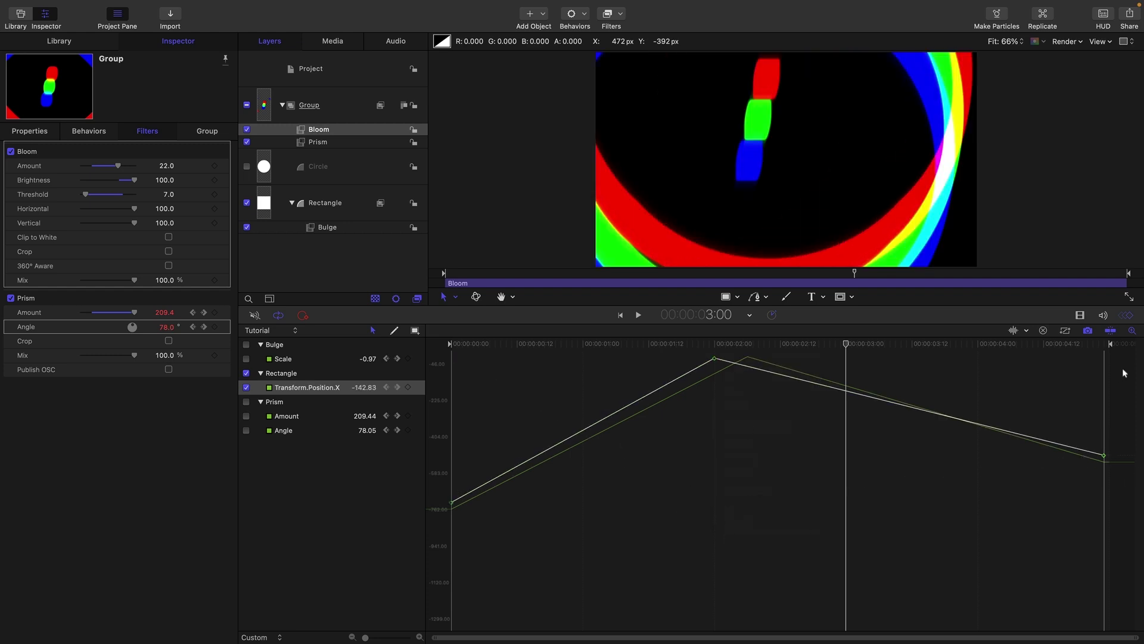
left_click_drag(1123, 360, 428, 560)
right_click(451, 502)
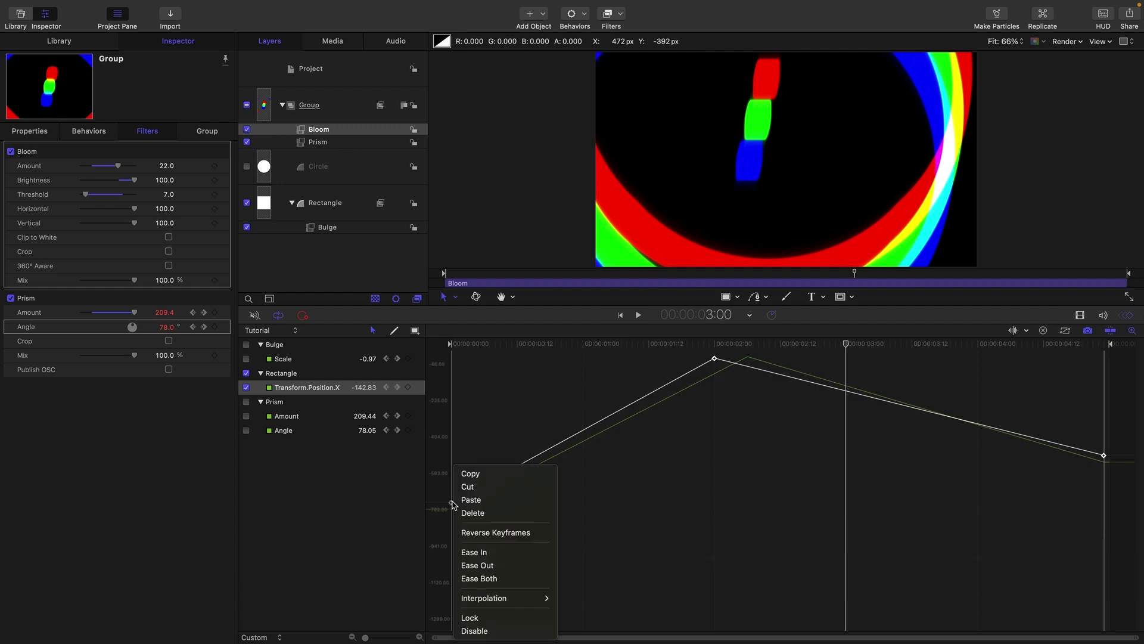
left_click(475, 532)
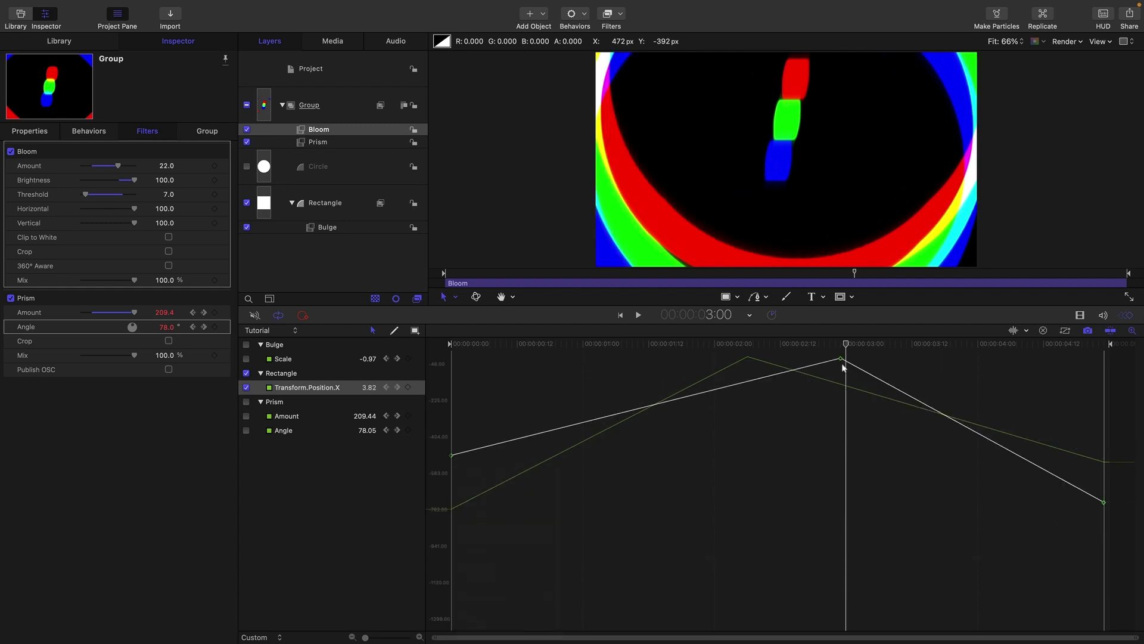
left_click_drag(818, 341, 633, 385)
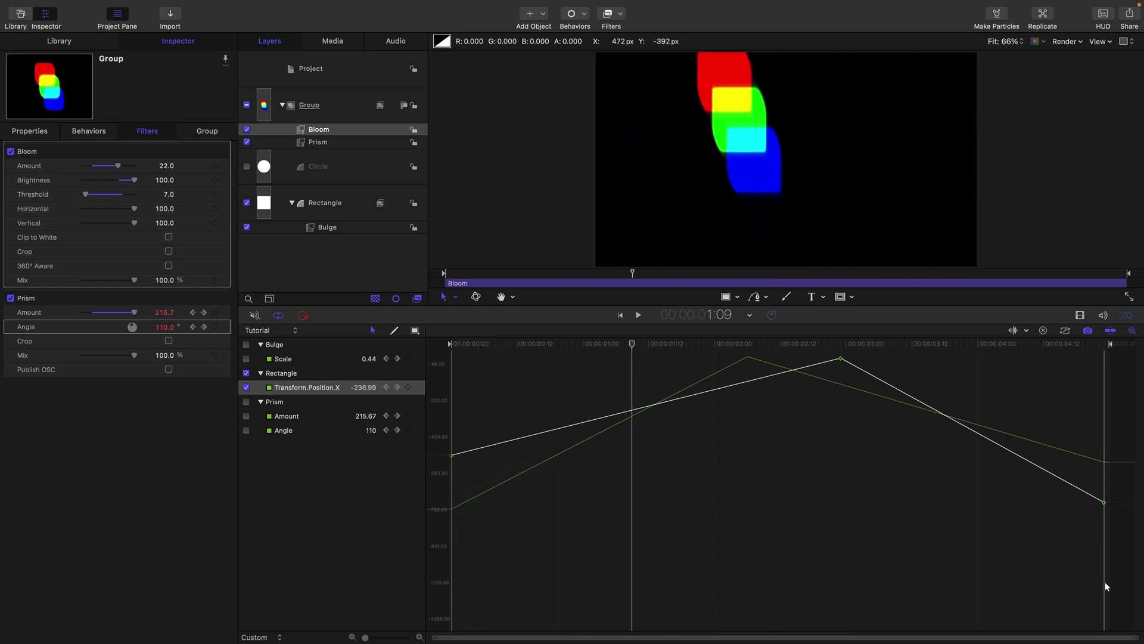
With Transform Keyframes, compress the Position.X keyframes into about one second and narrow their value range.
left_click(415, 331)
left_click_drag(1111, 351, 438, 546)
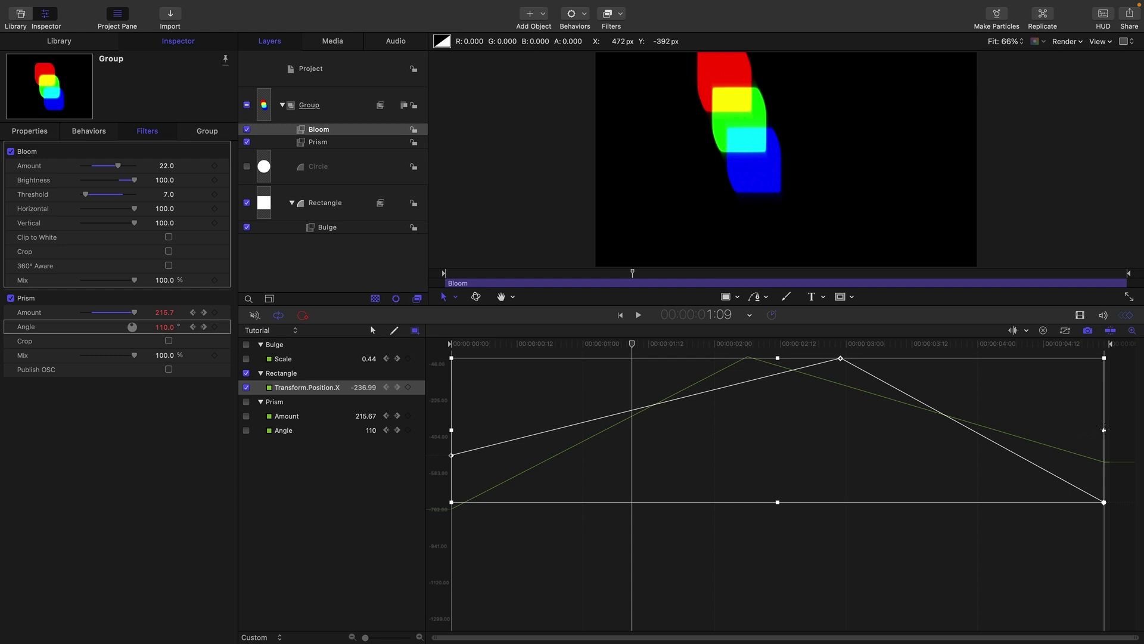
left_click_drag(1104, 430, 577, 411)
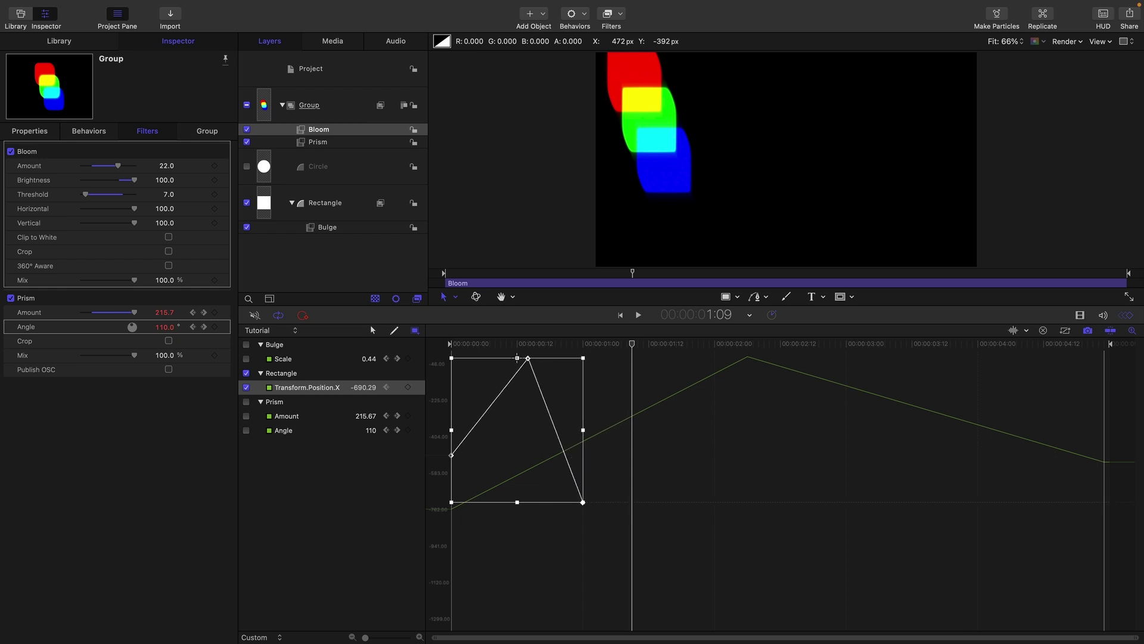
left_click_drag(517, 358, 515, 382)
left_click_drag(517, 503, 517, 479)
left_click_drag(516, 379, 581, 413)
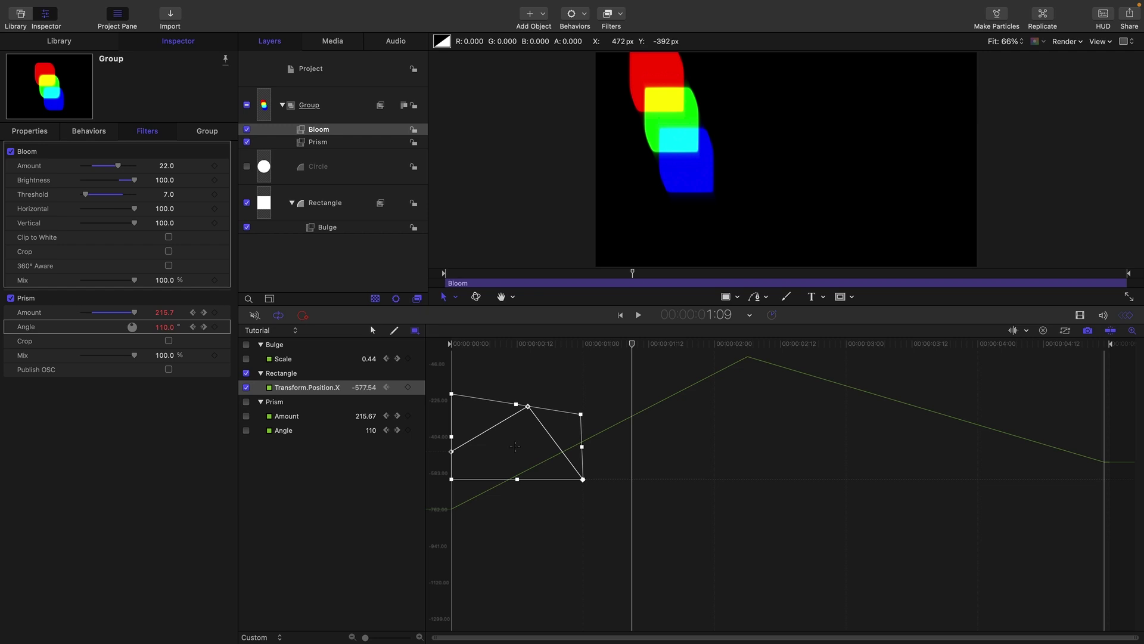
left_click_drag(515, 447, 641, 462)
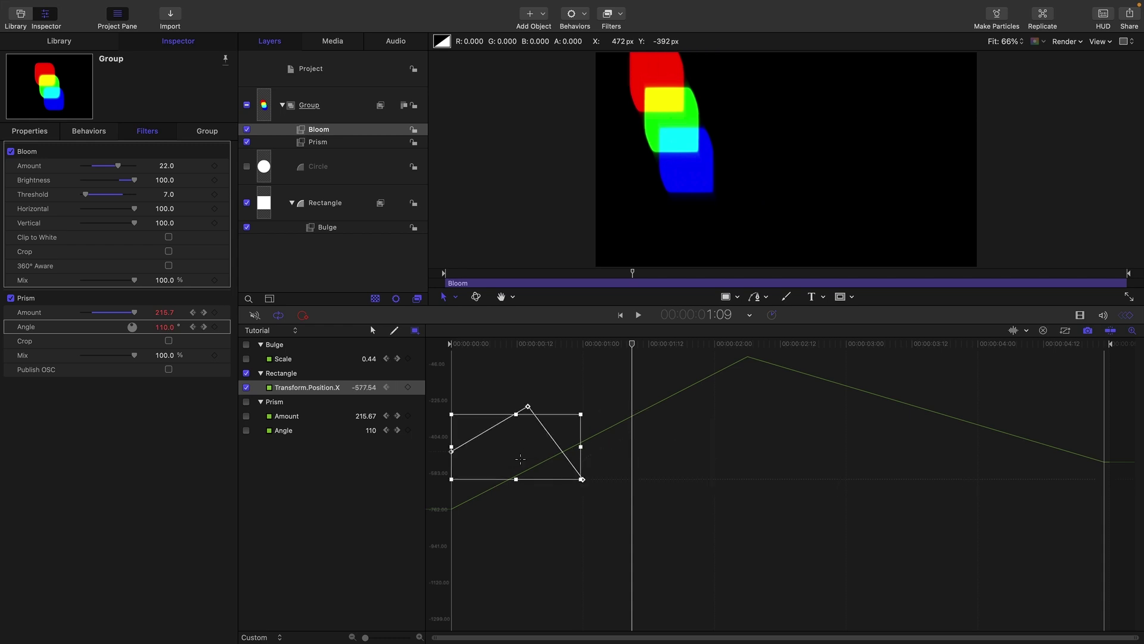
Set Position X's After Last Keyframe behavior to Linear.
key("Escape")
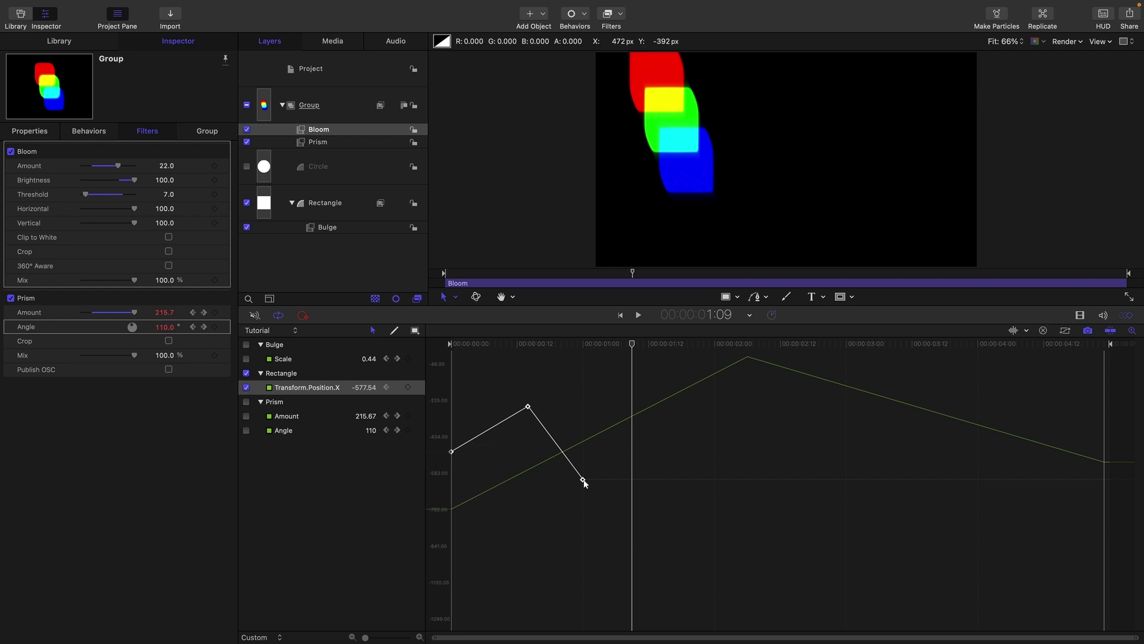
left_click_drag(609, 344, 574, 421)
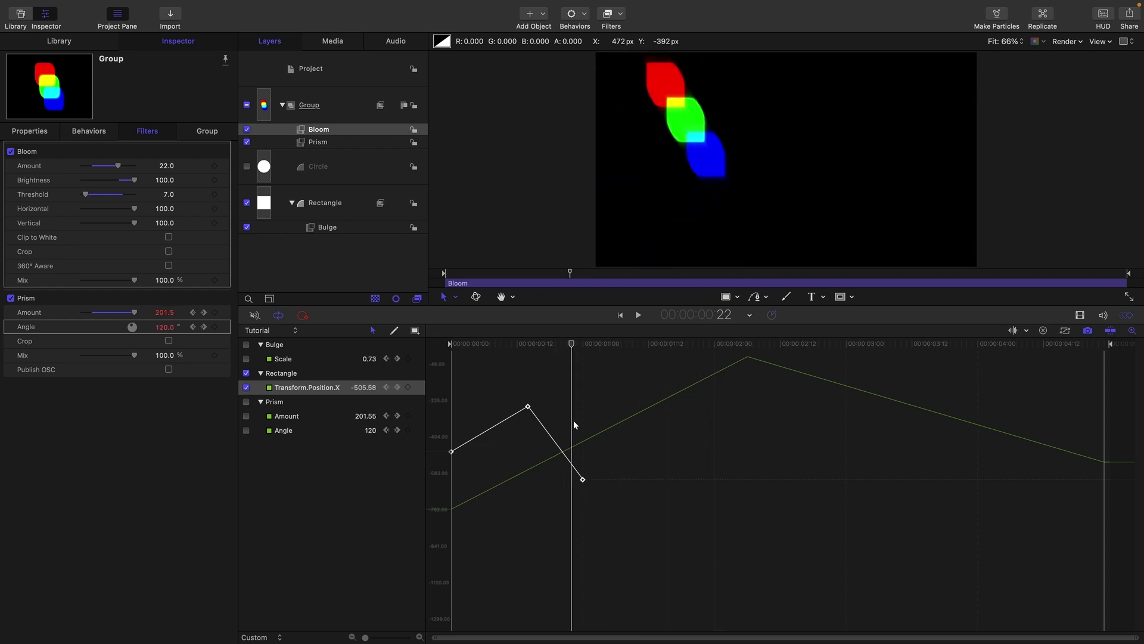
left_click(421, 389)
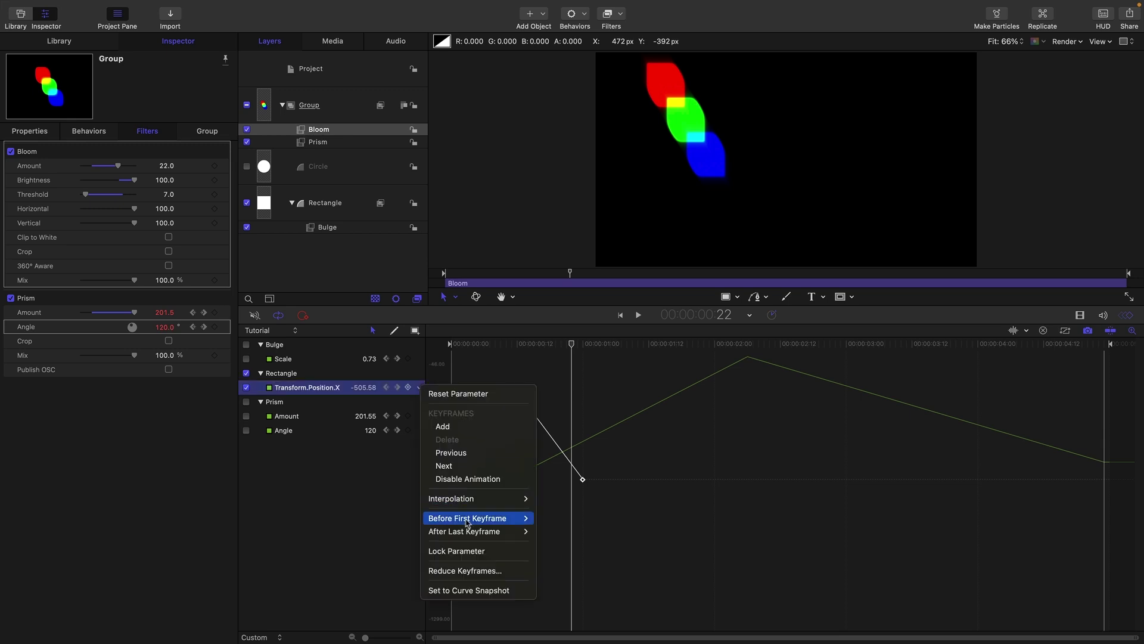
mouse_move(472, 536)
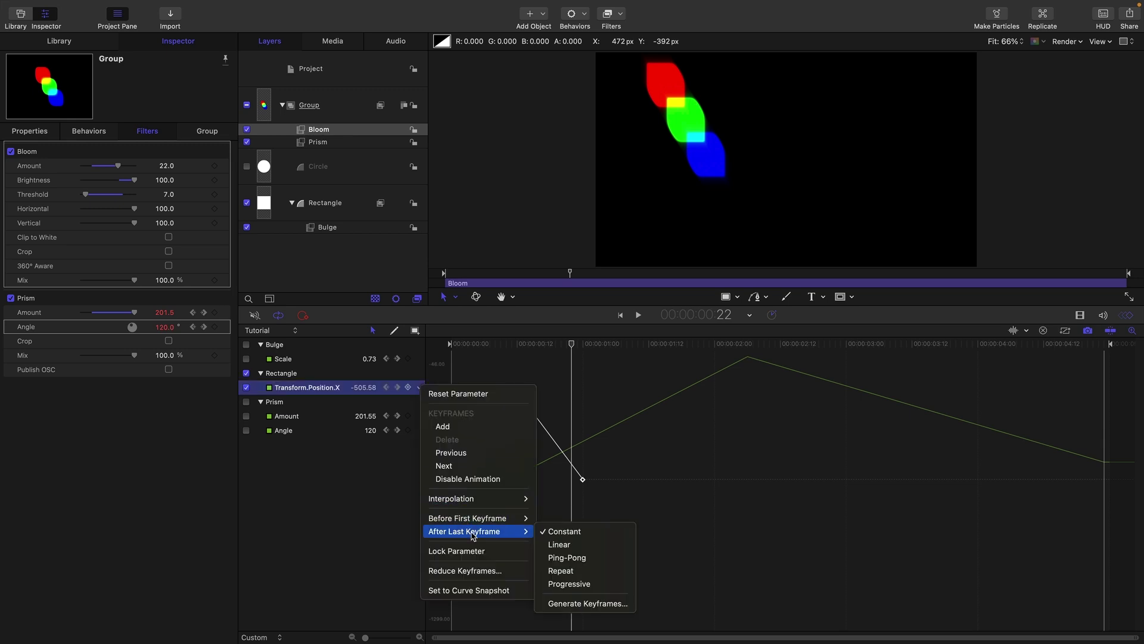
left_click(543, 543)
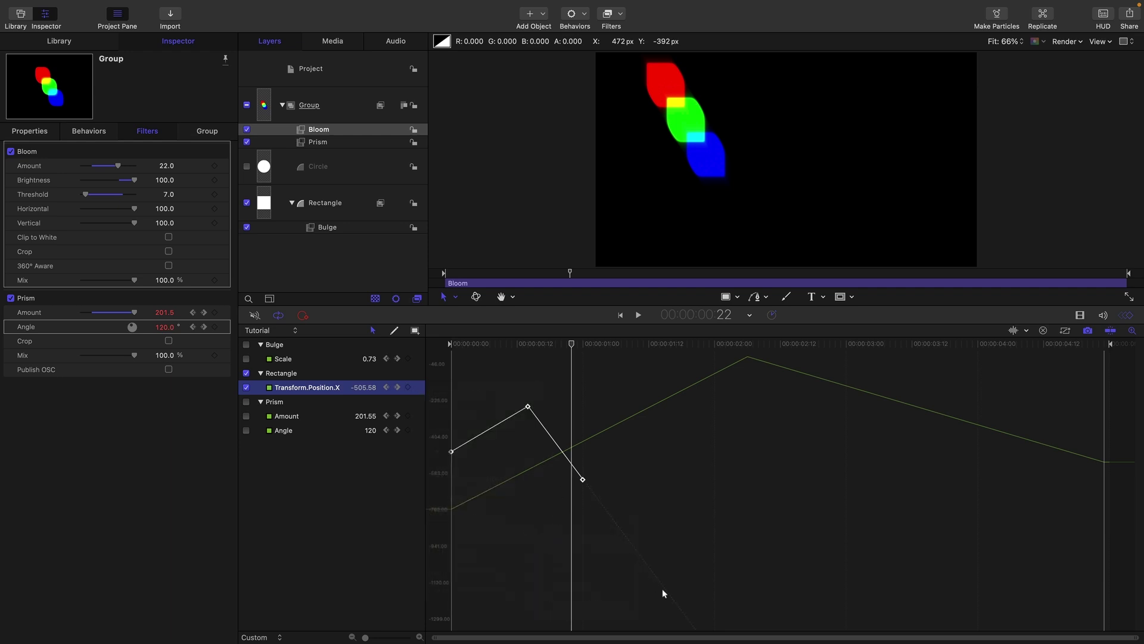
Drag the last Position X keyframe slightly later and higher.
left_click_drag(554, 346, 606, 351)
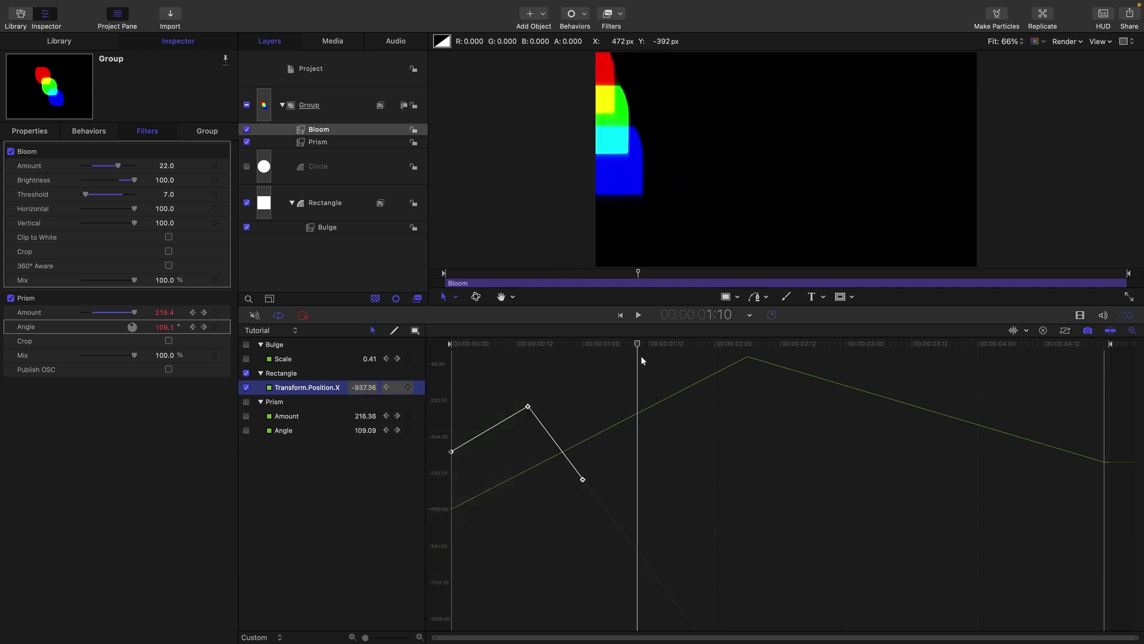
left_click_drag(646, 360, 527, 375)
left_click_drag(582, 479, 605, 463)
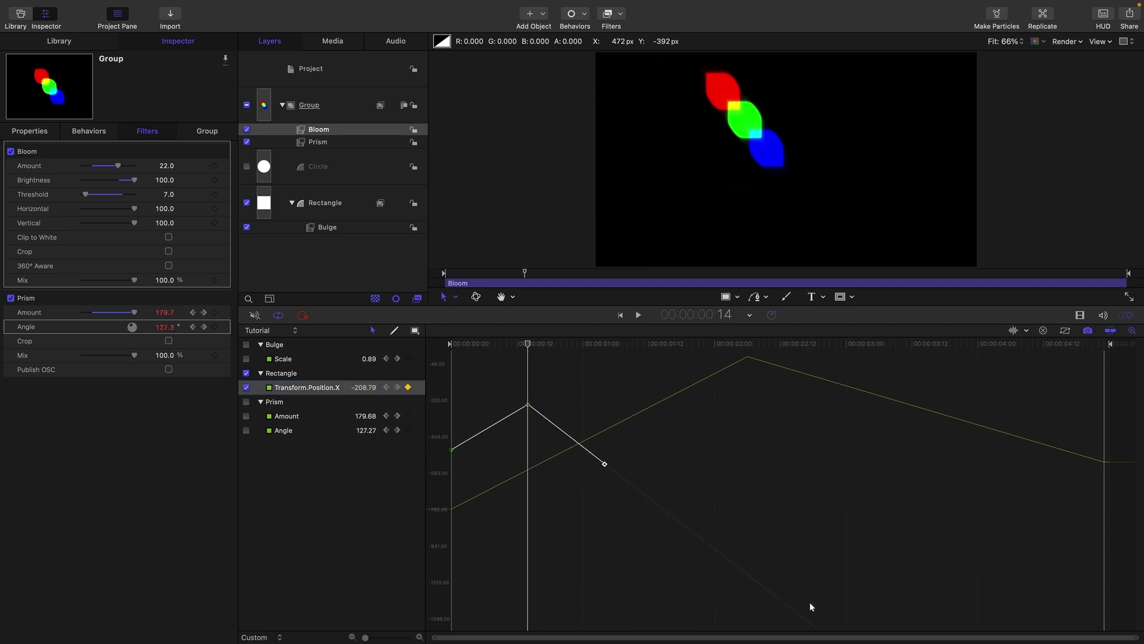
Set After Last Keyframe to Ping-Pong and drag Bezier handles to arc the curve through the top and end keyframes.
right_click(419, 387)
mouse_move(476, 528)
left_click(565, 555)
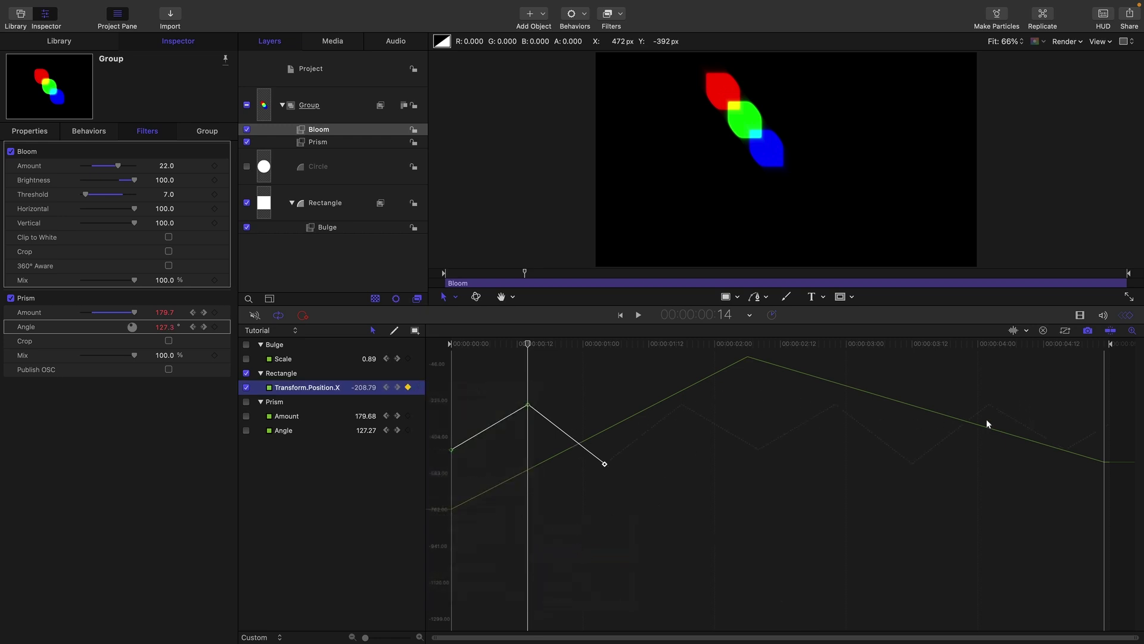
left_click(528, 406)
left_click_drag(504, 382, 574, 400)
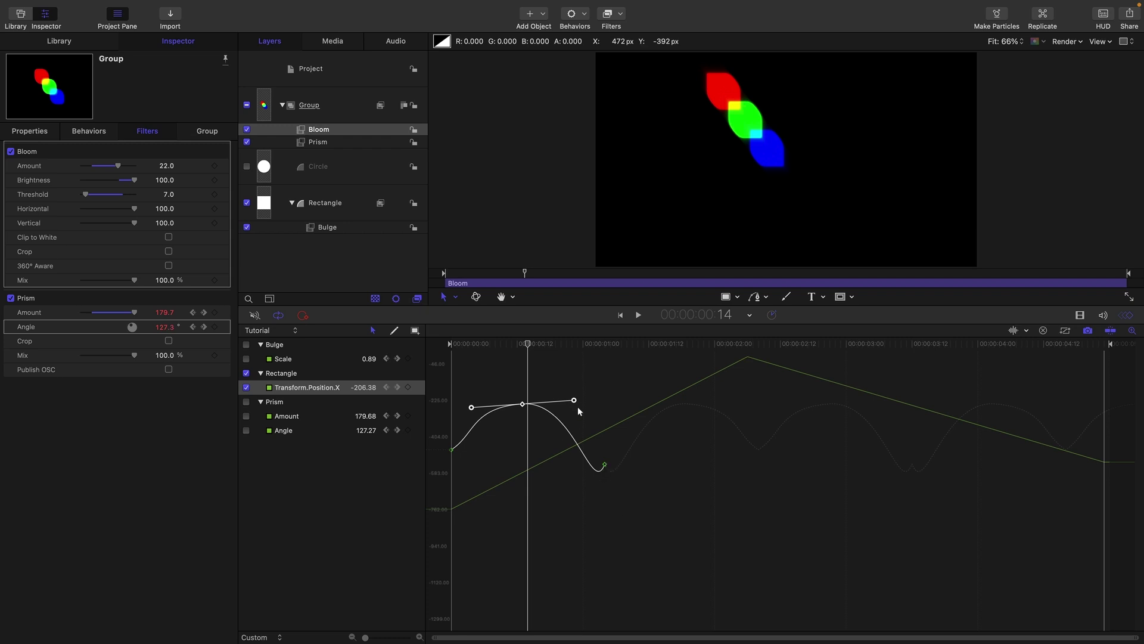
left_click_drag(574, 403, 576, 384)
left_click(603, 465)
left_click_drag(596, 498, 604, 424)
left_click_drag(570, 340, 568, 385)
key("space")
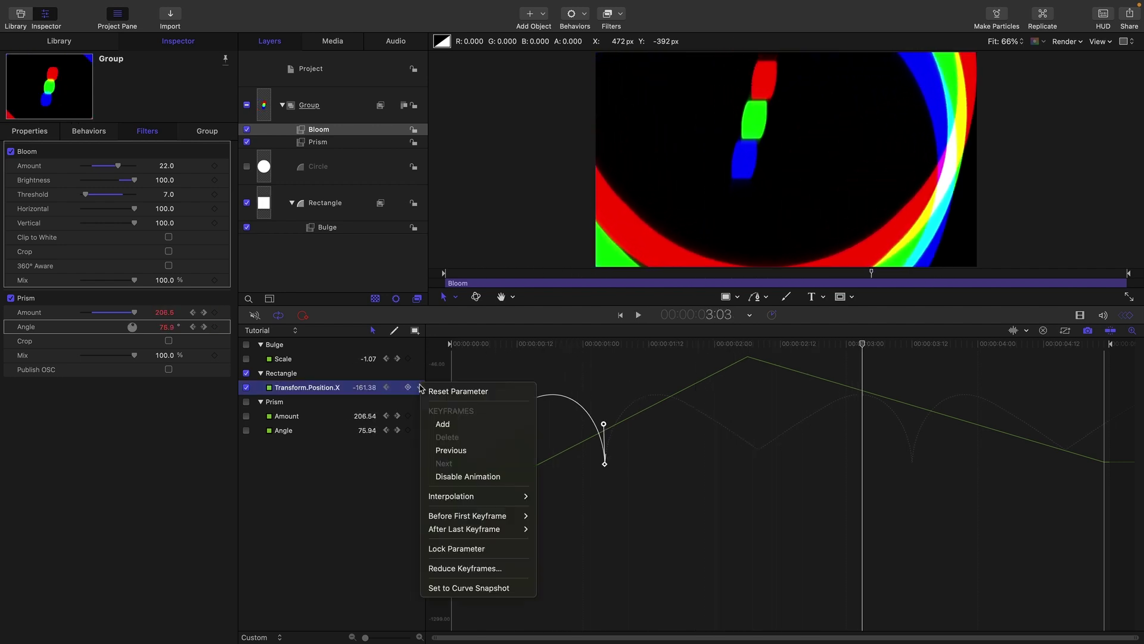
Try Repeat, then switch After Last Keyframe to Progressive and lower the end keyframe to -366 at 1:13.
right_click(421, 387)
mouse_move(471, 530)
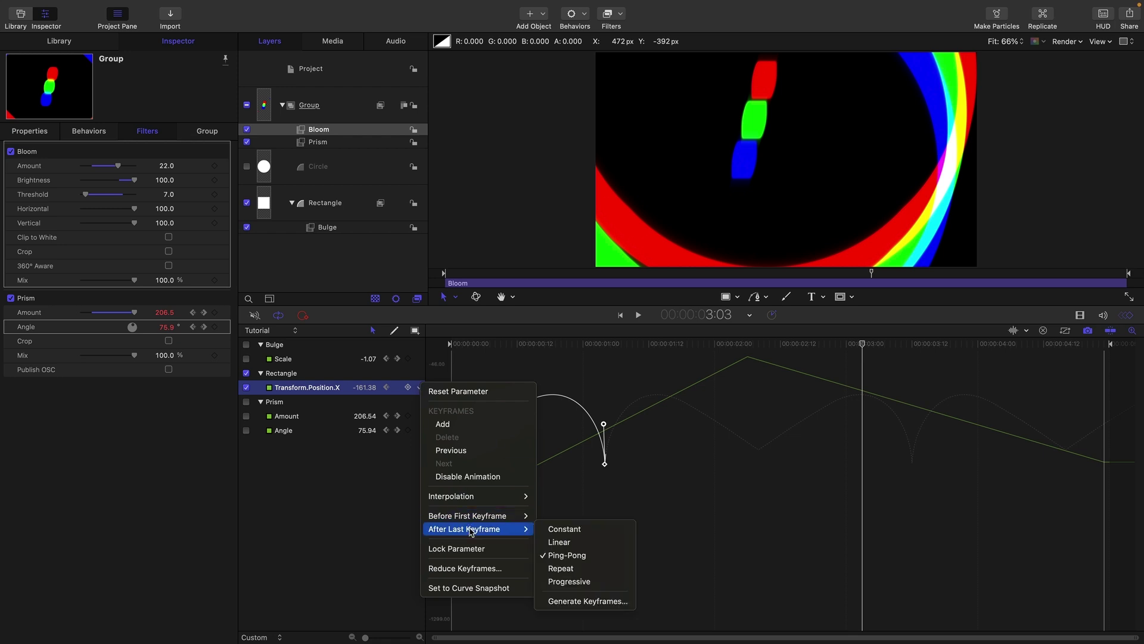
left_click(561, 568)
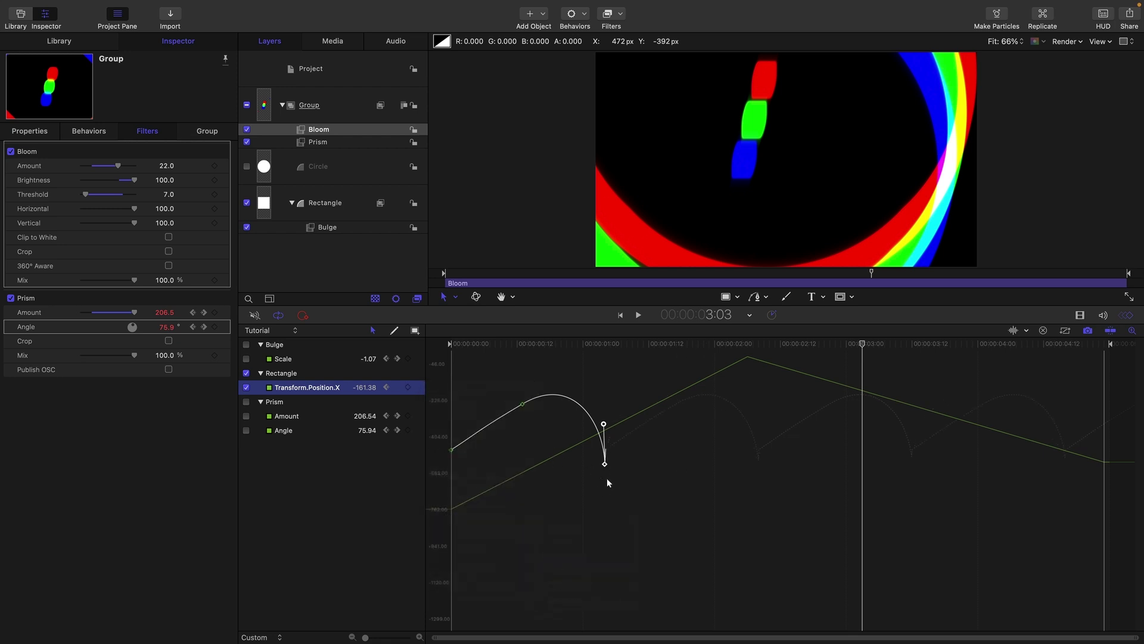
left_click(655, 348)
right_click(421, 387)
mouse_move(471, 530)
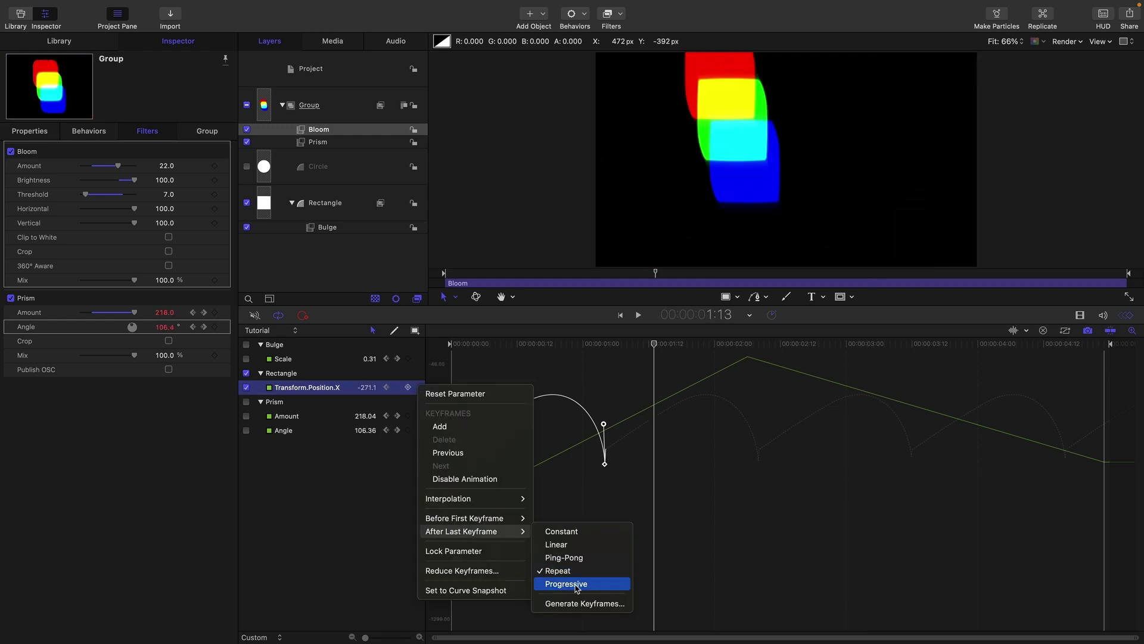
left_click(577, 585)
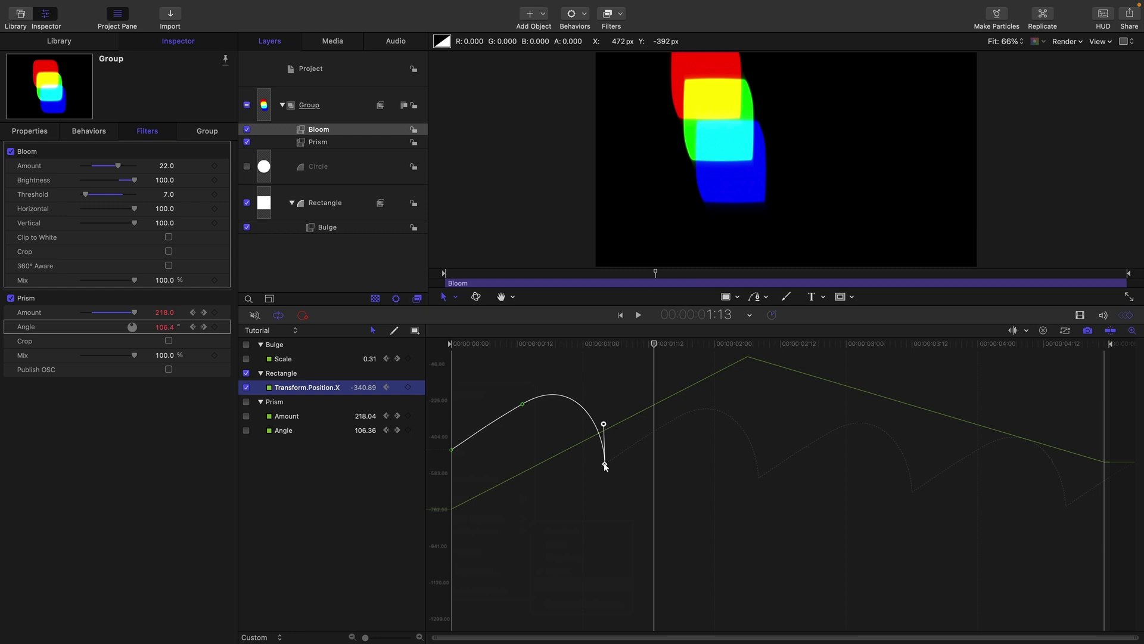
left_click_drag(605, 465, 605, 472)
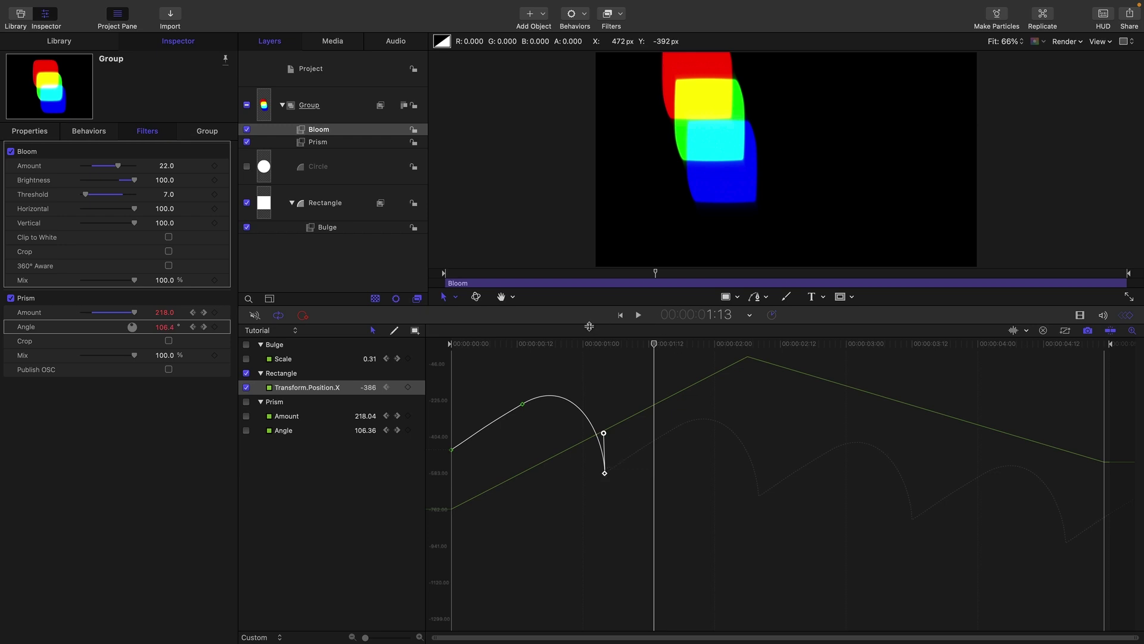
left_click_drag(588, 342, 565, 462)
Generate Position X keyframes for 2 extra cycles.
right_click(420, 389)
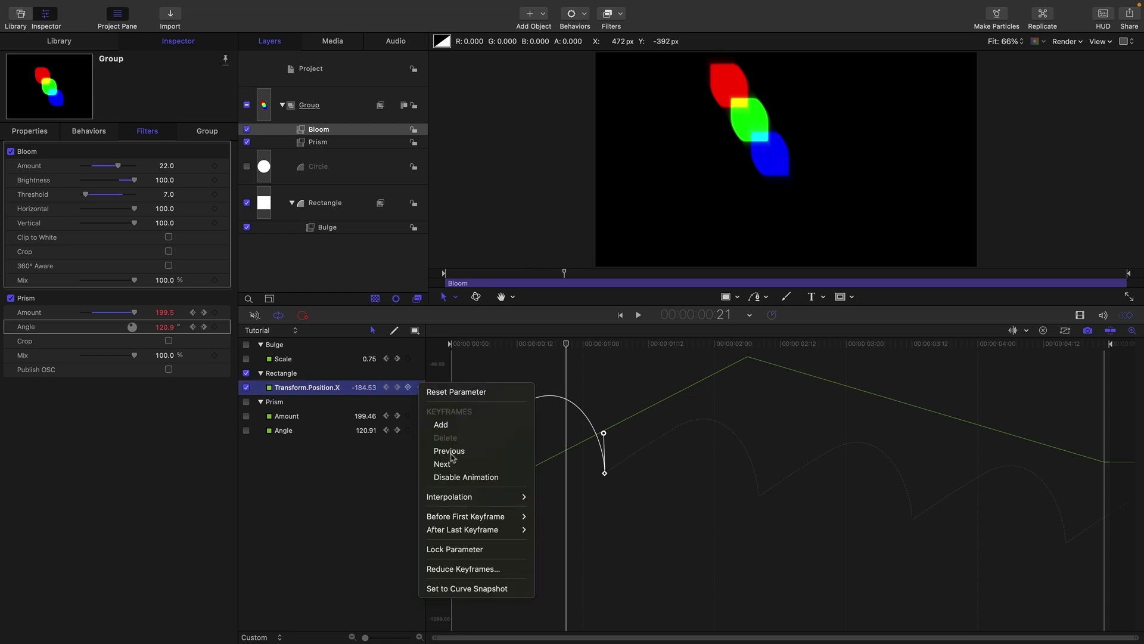
mouse_move(485, 530)
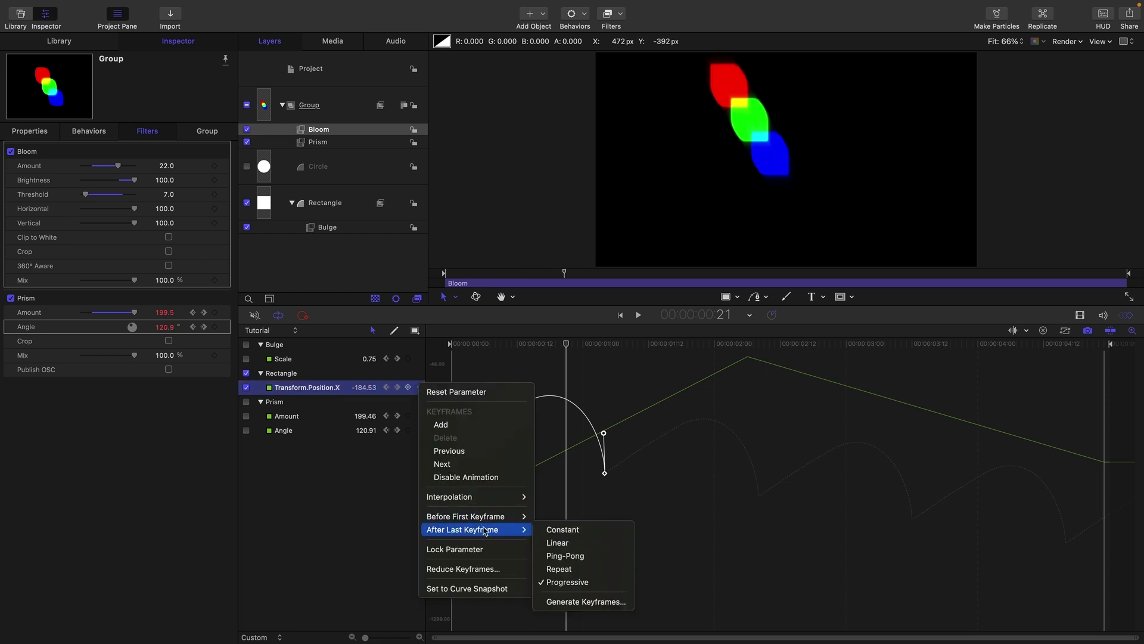
left_click(568, 602)
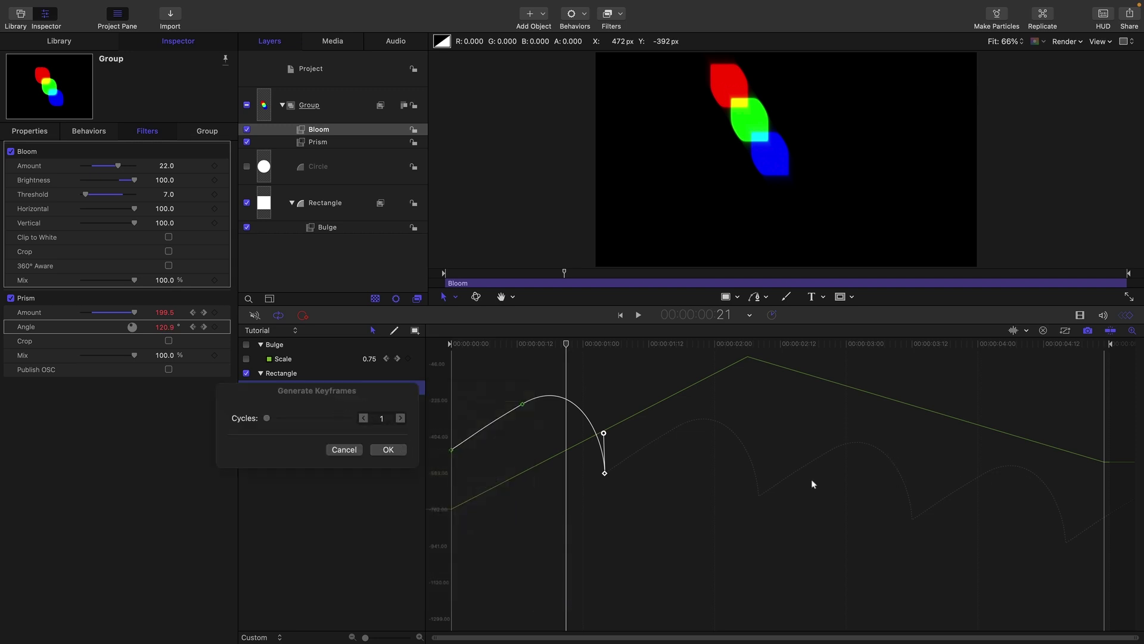
left_click(401, 418)
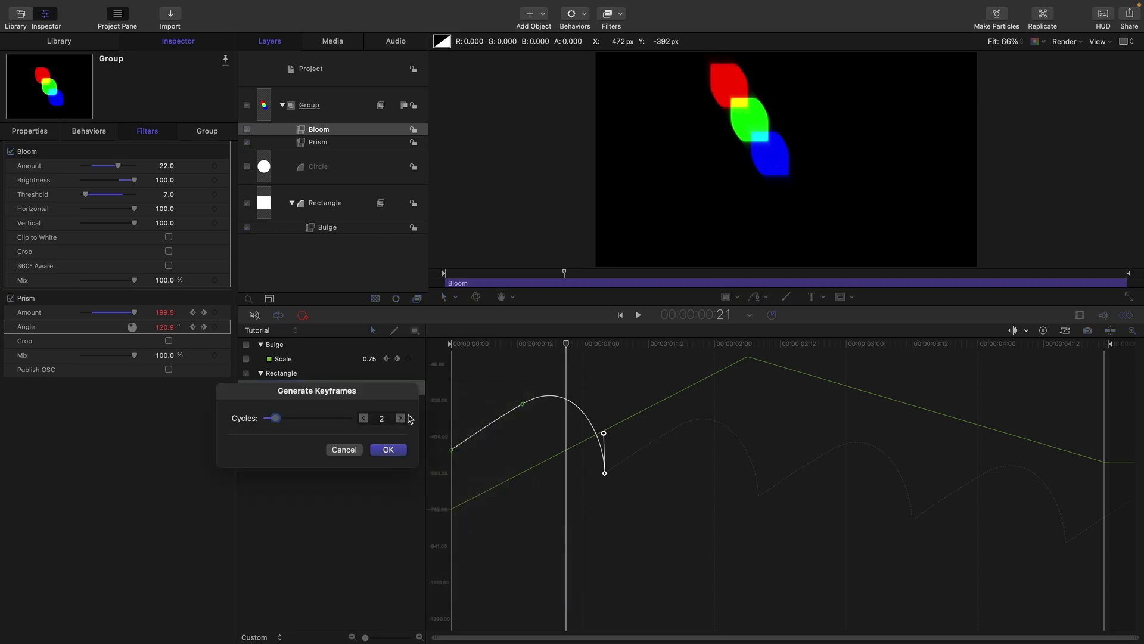
left_click(390, 451)
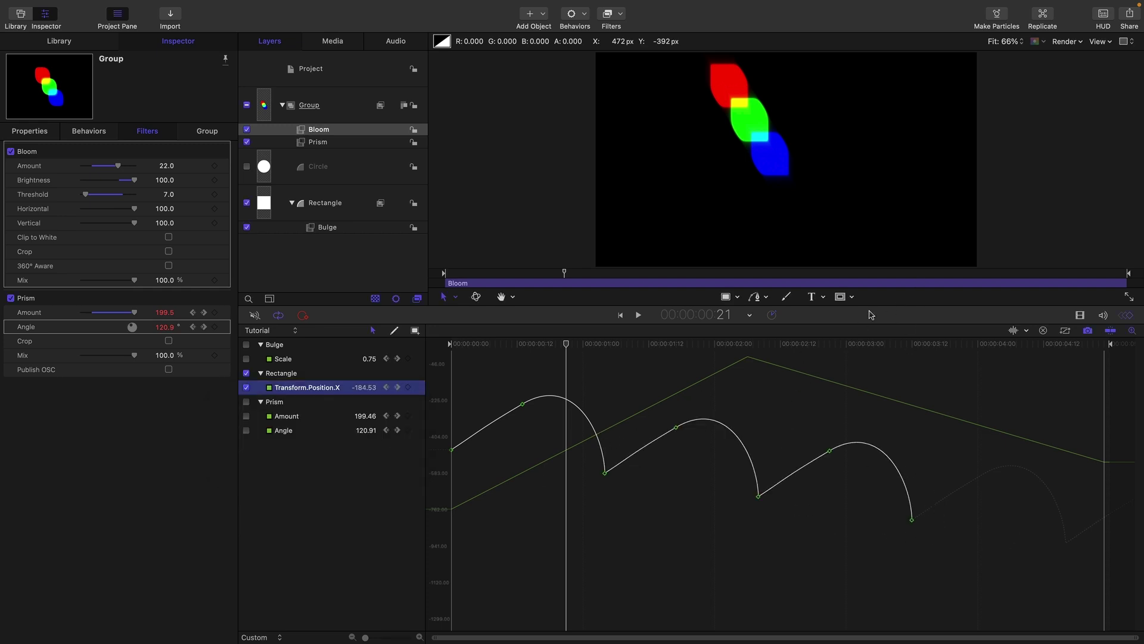
Raise two generated keyframes, then marquee-select and delete the generated keyframes.
key("Right")
left_click_drag(830, 449, 824, 418)
left_click_drag(675, 426, 659, 406)
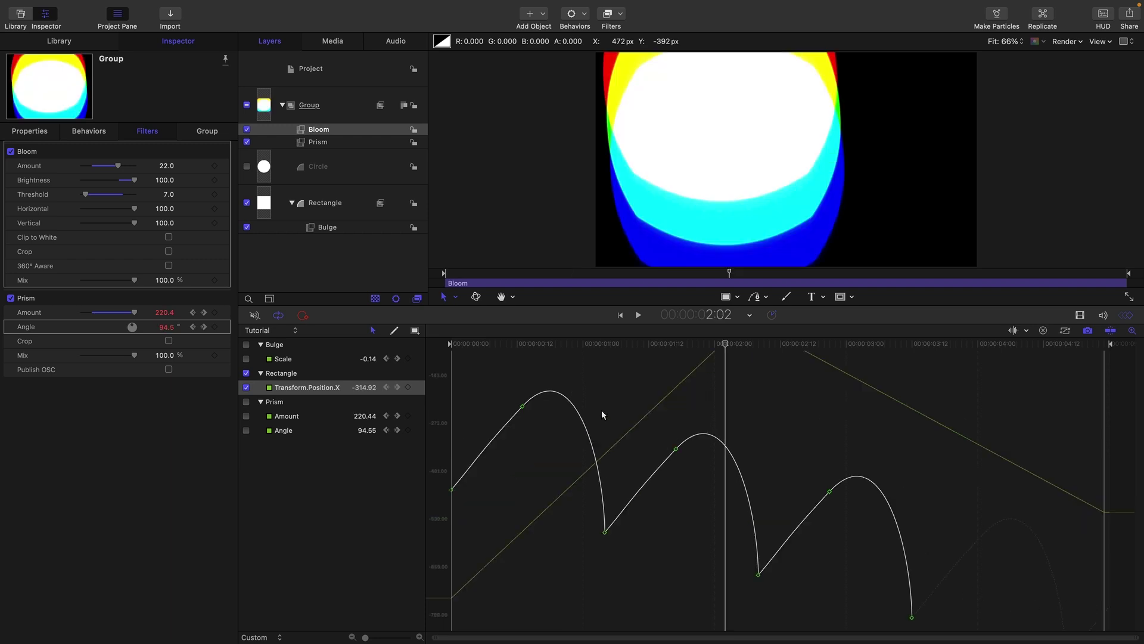
left_click_drag(631, 390, 941, 626)
key("Delete")
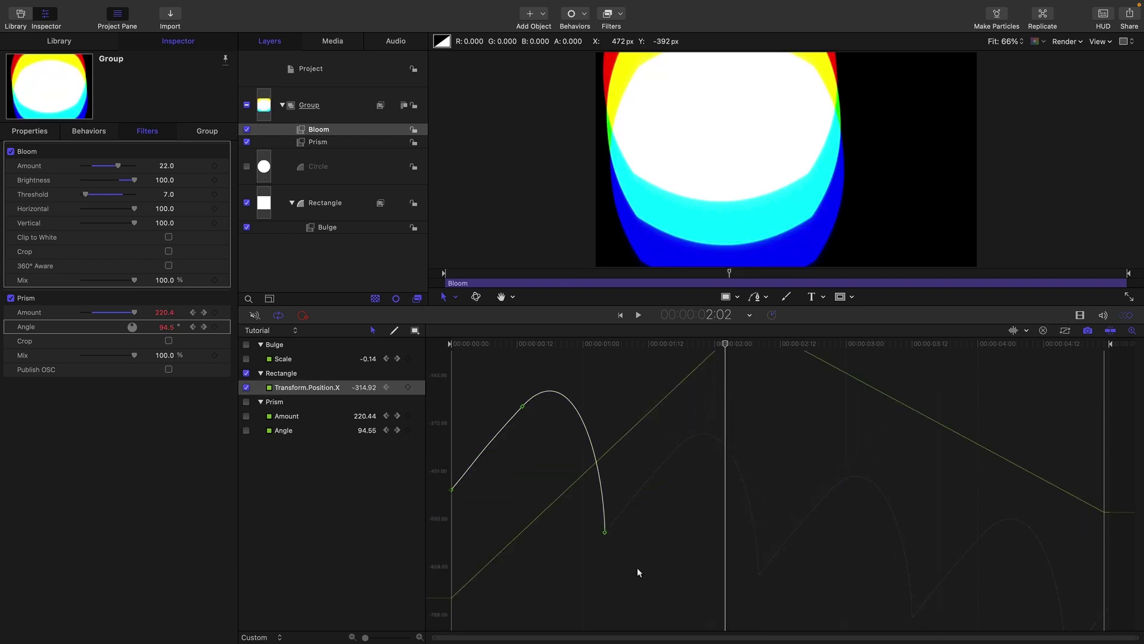
Set After Last Keyframe to Constant and revert Position X to its curve snapshot.
left_click(421, 390)
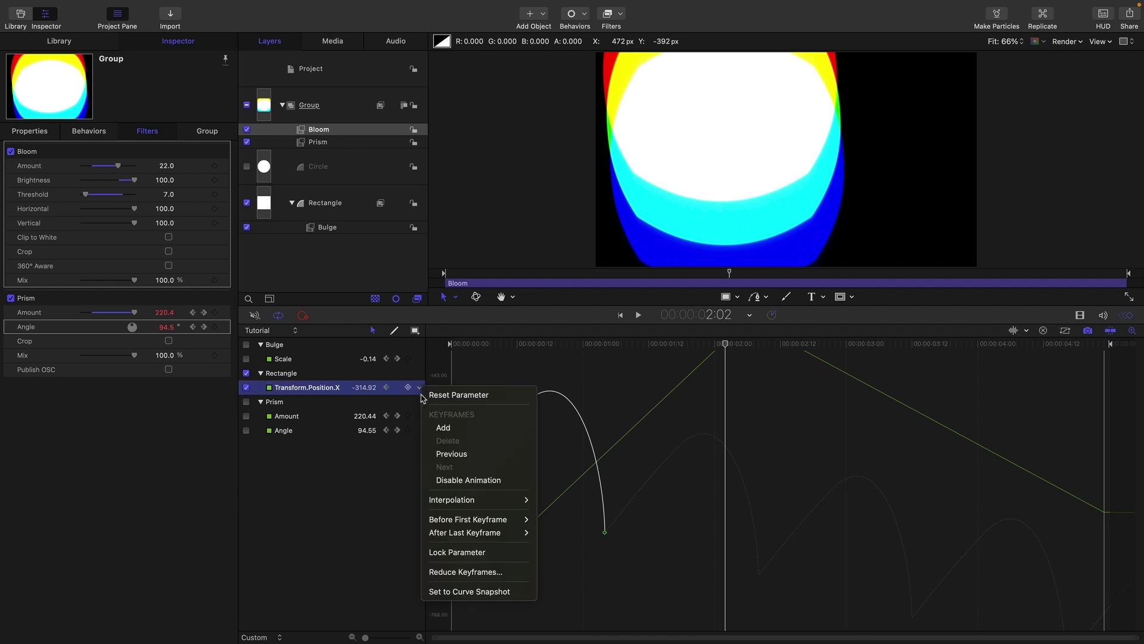
mouse_move(470, 532)
left_click(567, 532)
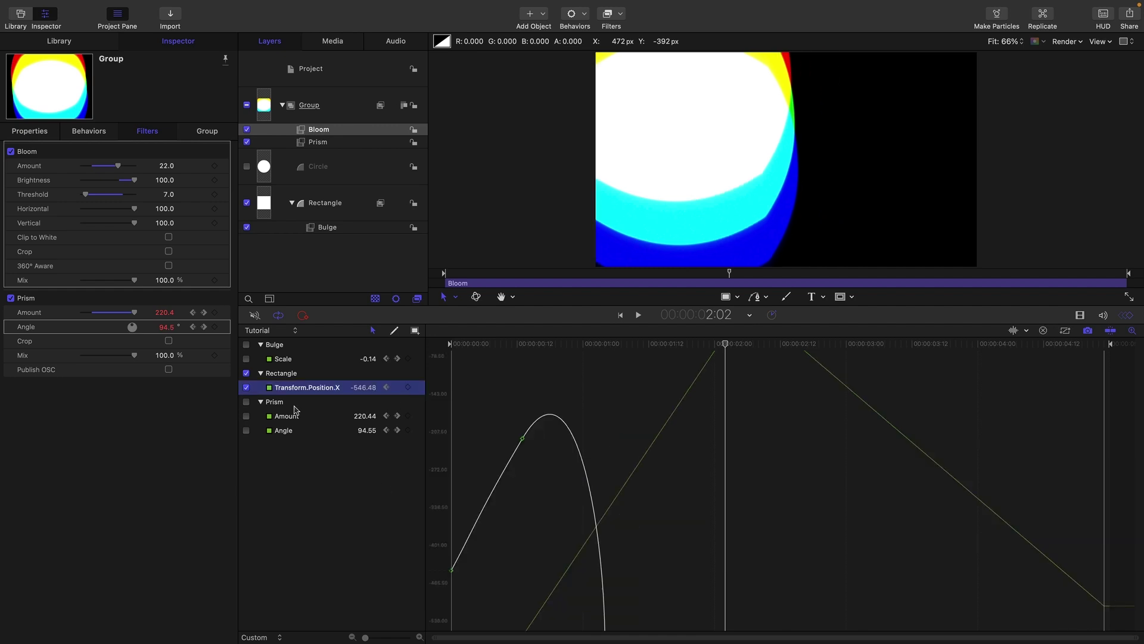
left_click(421, 390)
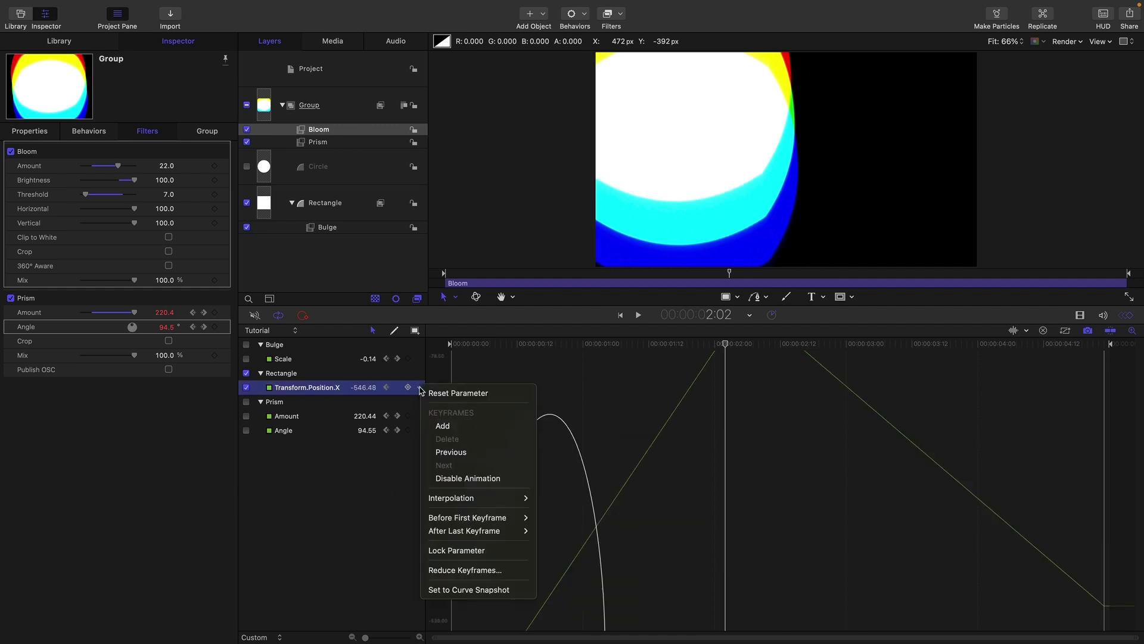
left_click(477, 590)
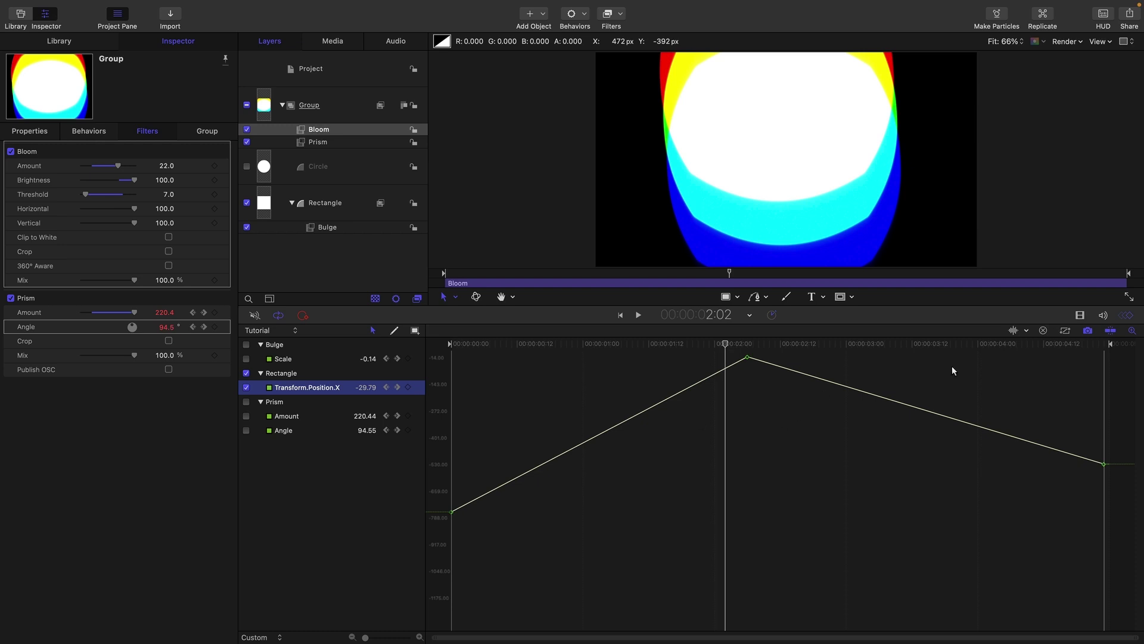
Copy the Position X peak keyframe and paste it at the 1-second mark.
left_click(583, 344)
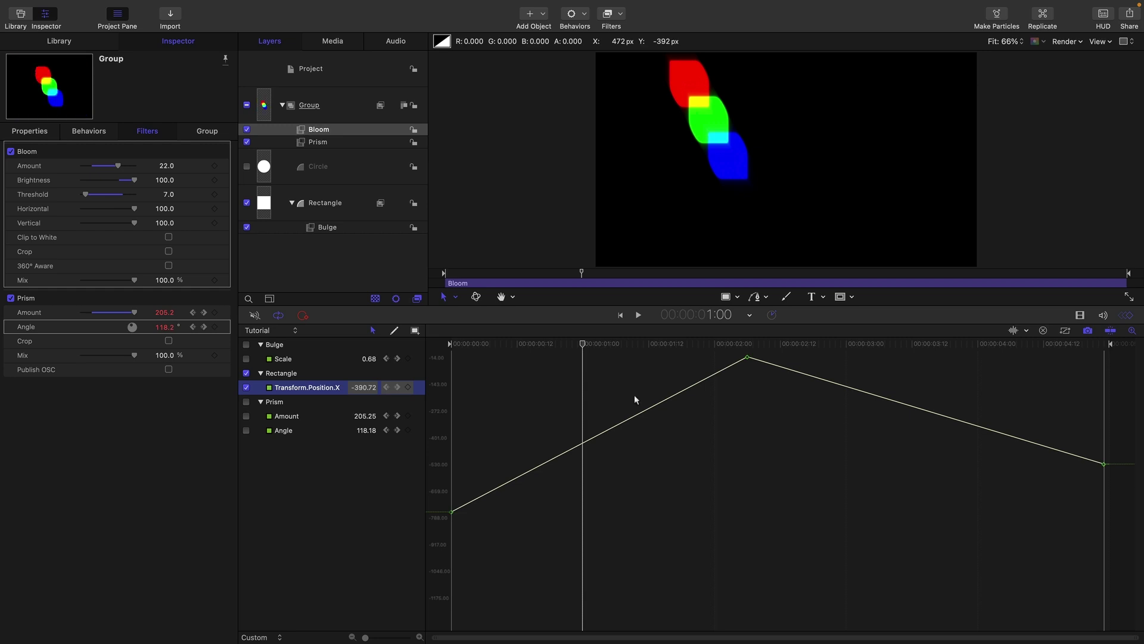
left_click_drag(804, 431, 725, 348)
right_click(750, 357)
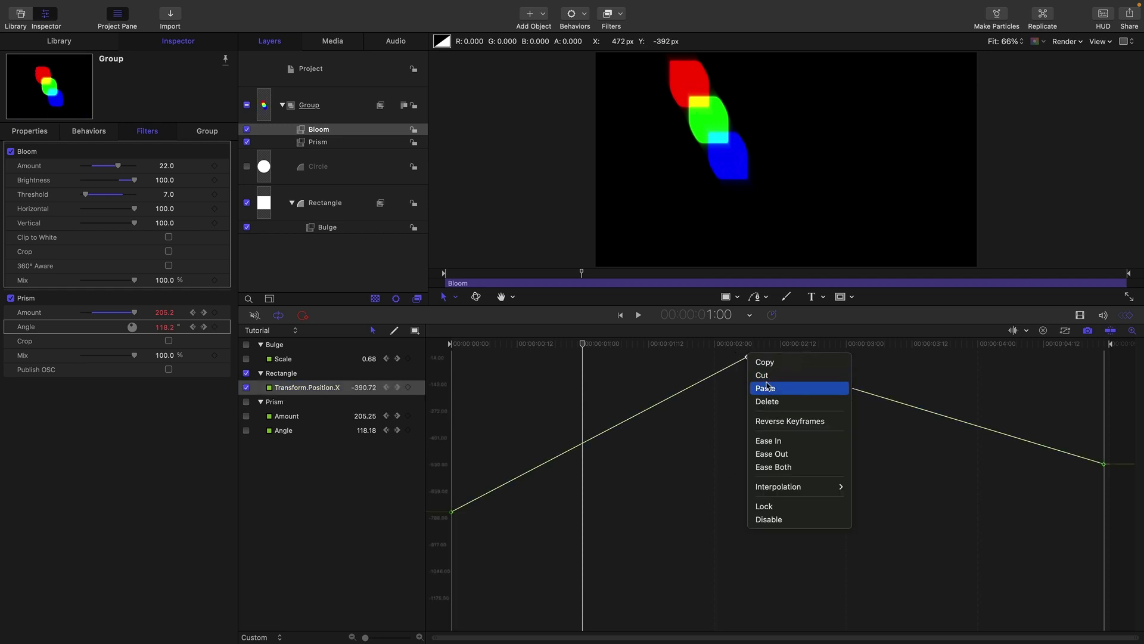
left_click(772, 365)
mouse_move(584, 342)
left_mouse_down()
mouse_move(572, 348)
mouse_move(582, 357)
left_mouse_up()
left_click(608, 388)
key("super+v")
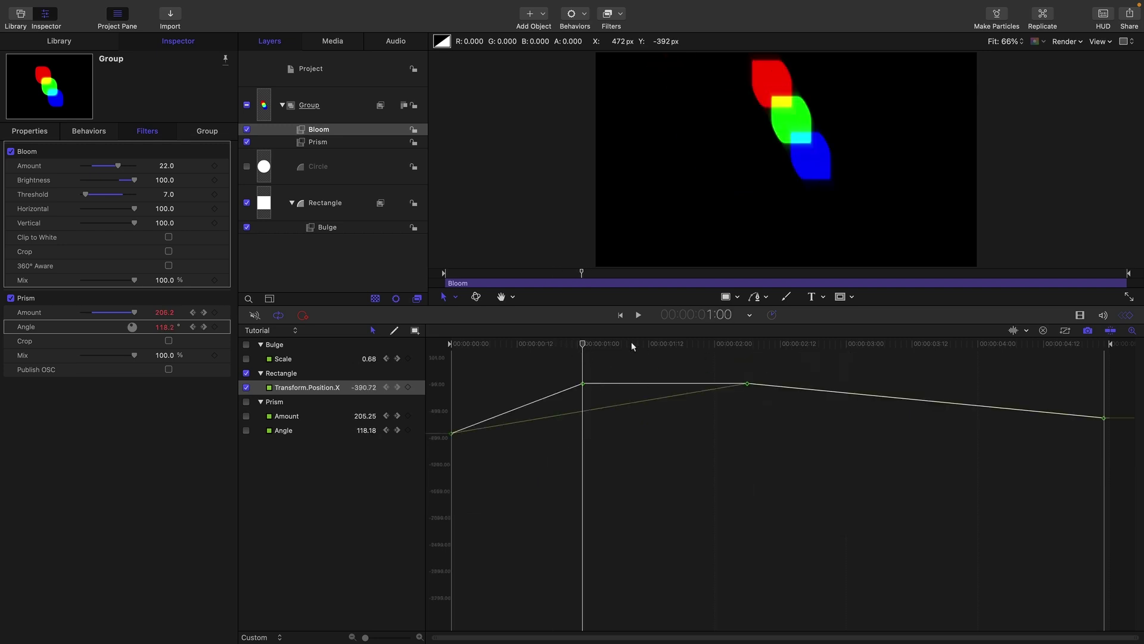
left_click_drag(631, 342, 648, 368)
Copy the first two keyframes and paste them starting at 3 seconds.
left_click_drag(501, 477, 429, 420)
left_click_drag(625, 498, 448, 376)
left_click_drag(839, 342, 1021, 393)
key("super+v")
left_click_drag(904, 397, 796, 399)
left_click_drag(1126, 361, 378, 511)
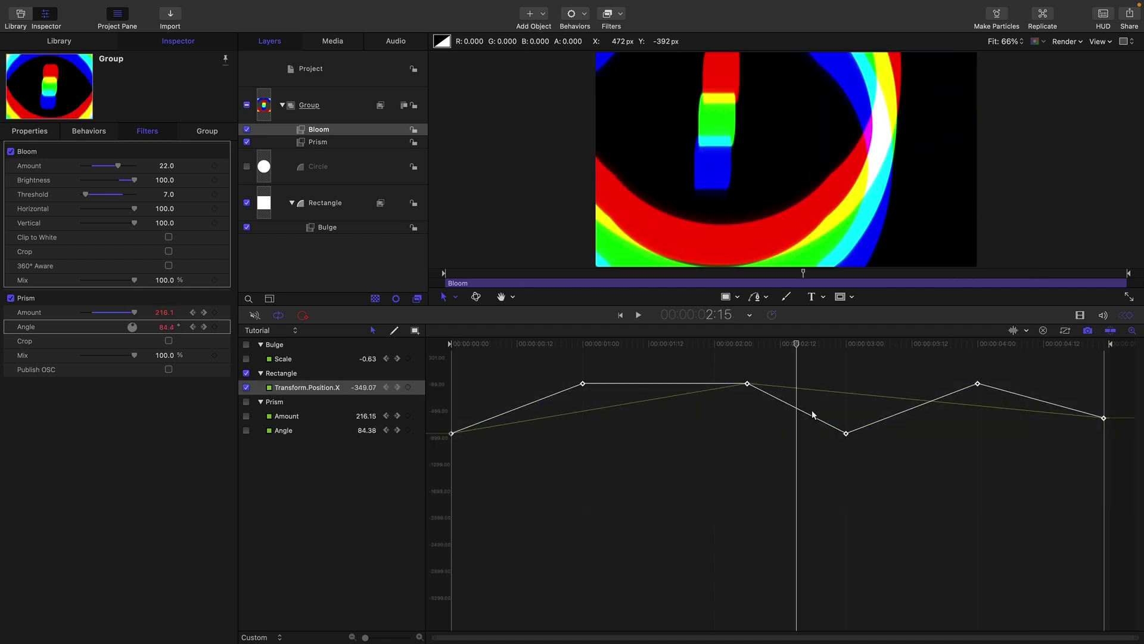
Add the Circle's Position X to the Keyframe Editor and paste the copied keyframes onto it.
left_click(247, 166)
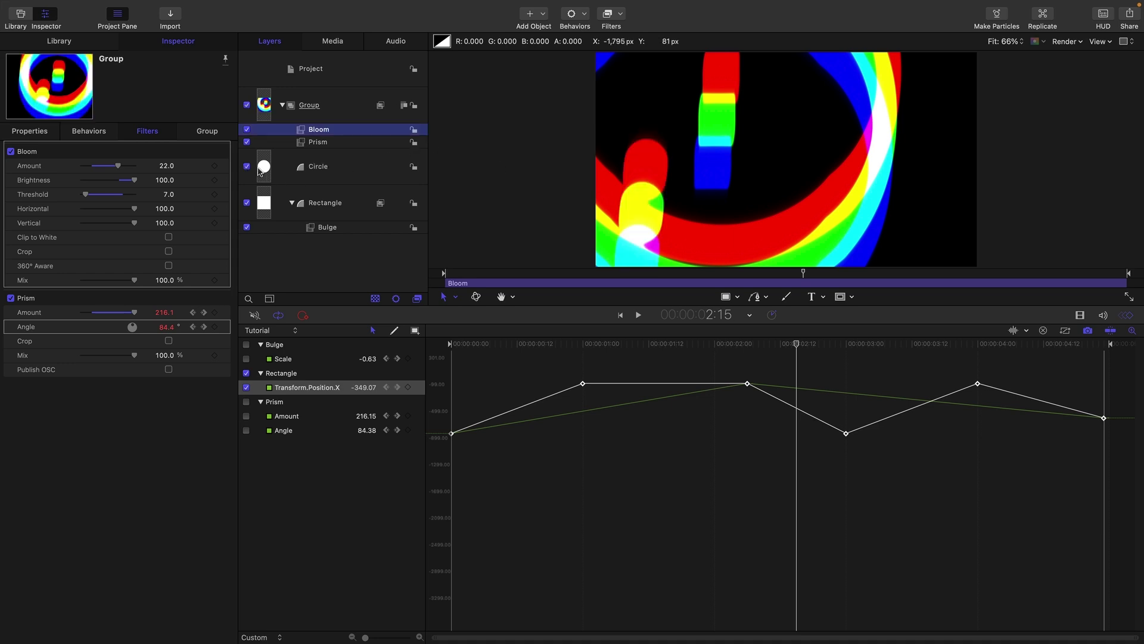
left_click(260, 171)
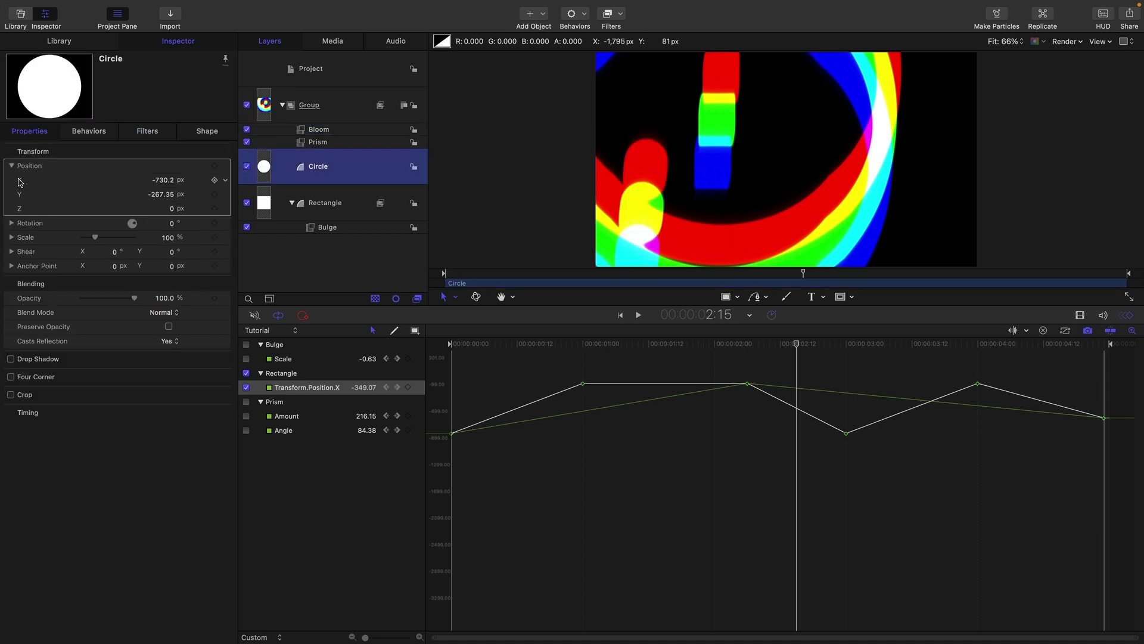
left_click_drag(20, 182, 288, 508)
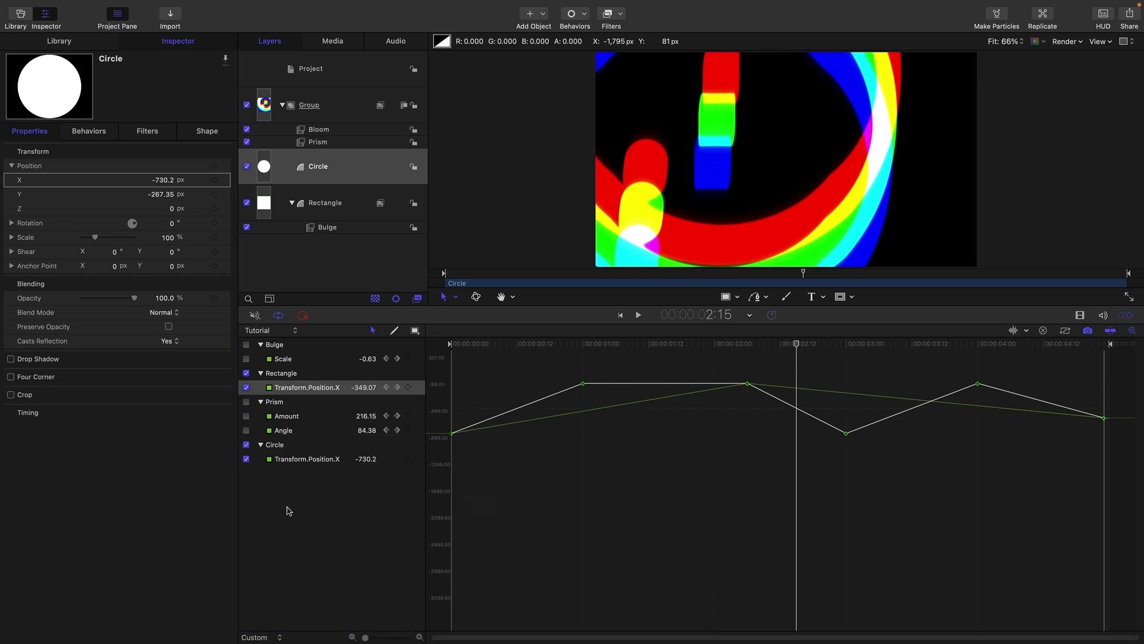
left_click(304, 461)
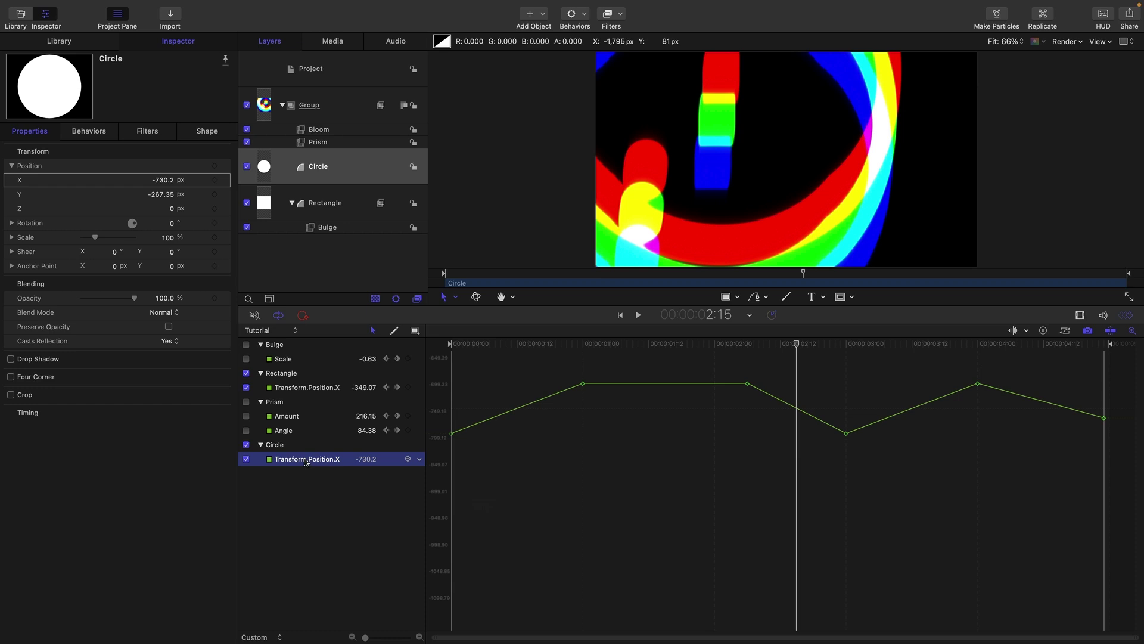
key("super+v")
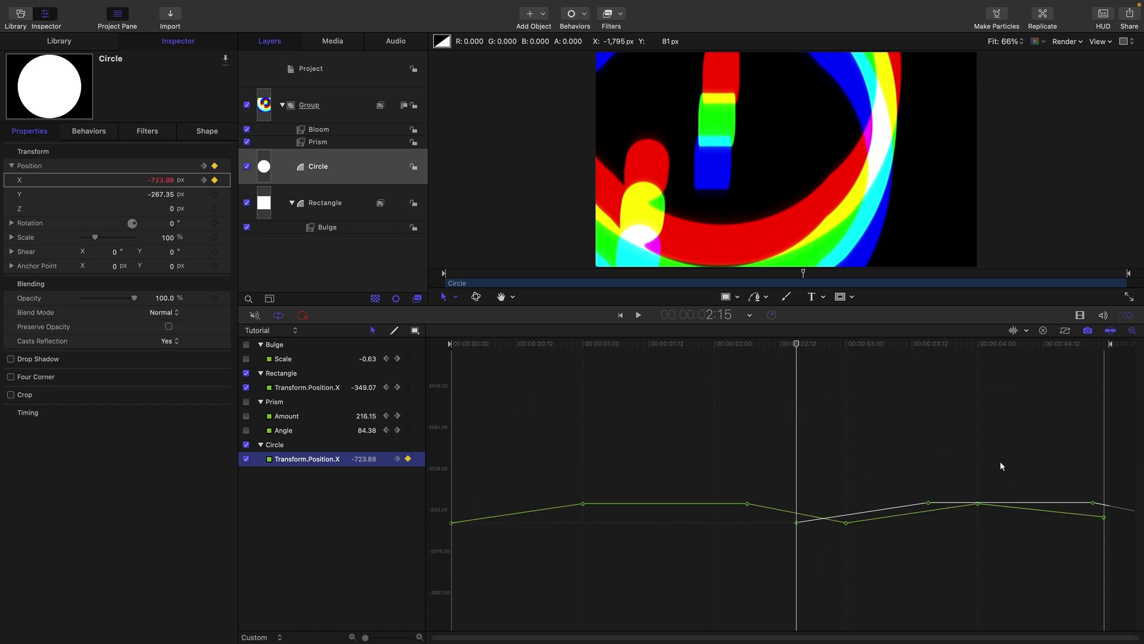
Scrub the timeline from the start to preview the Circle's new horizontal motion.
left_click(621, 314)
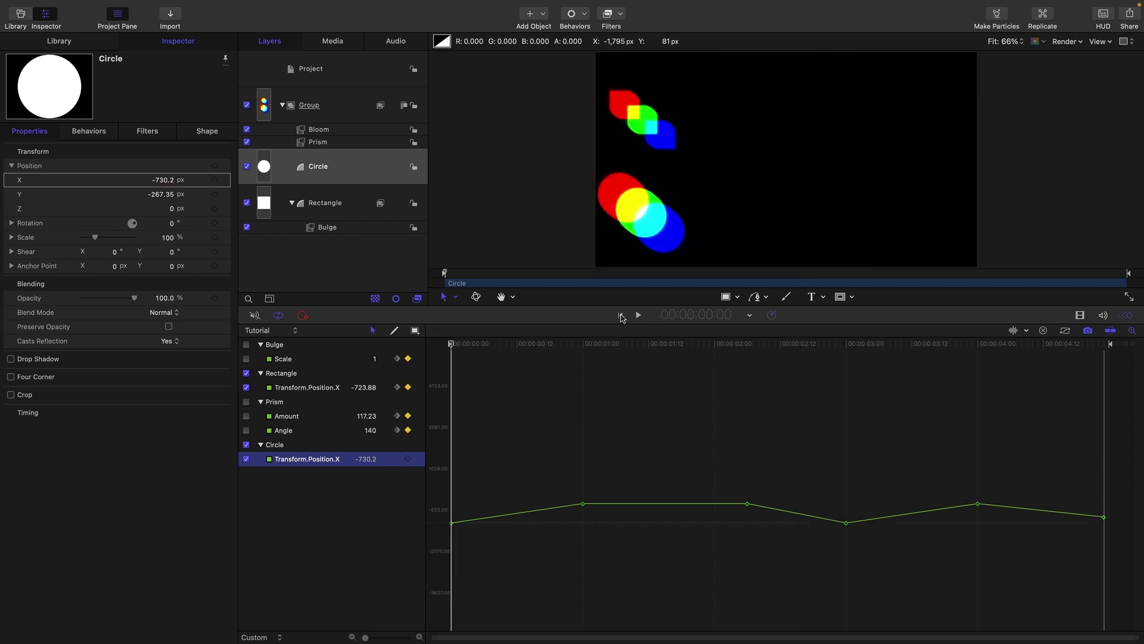
left_click_drag(532, 338, 961, 428)
left_click_drag(839, 432, 580, 371)
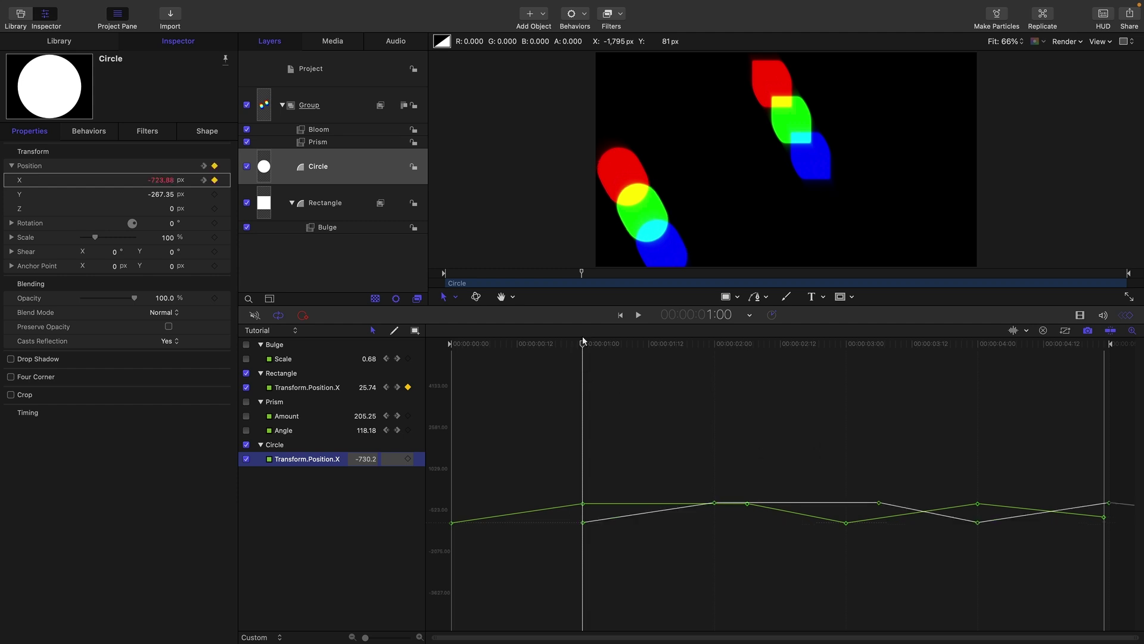
left_click_drag(587, 332, 626, 465)
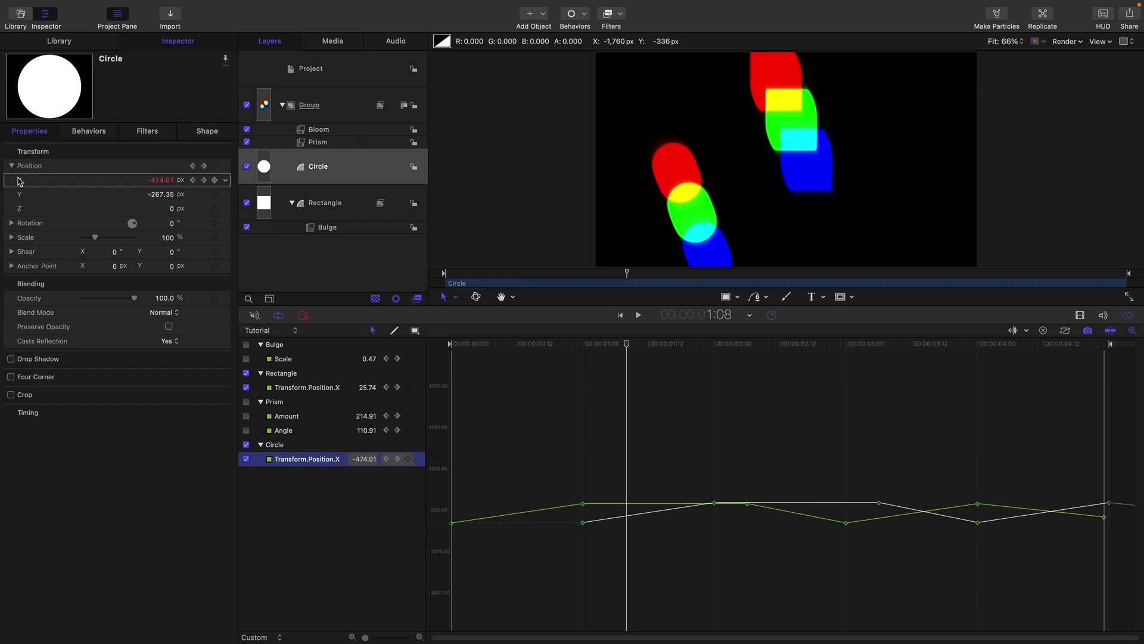
left_click(320, 143)
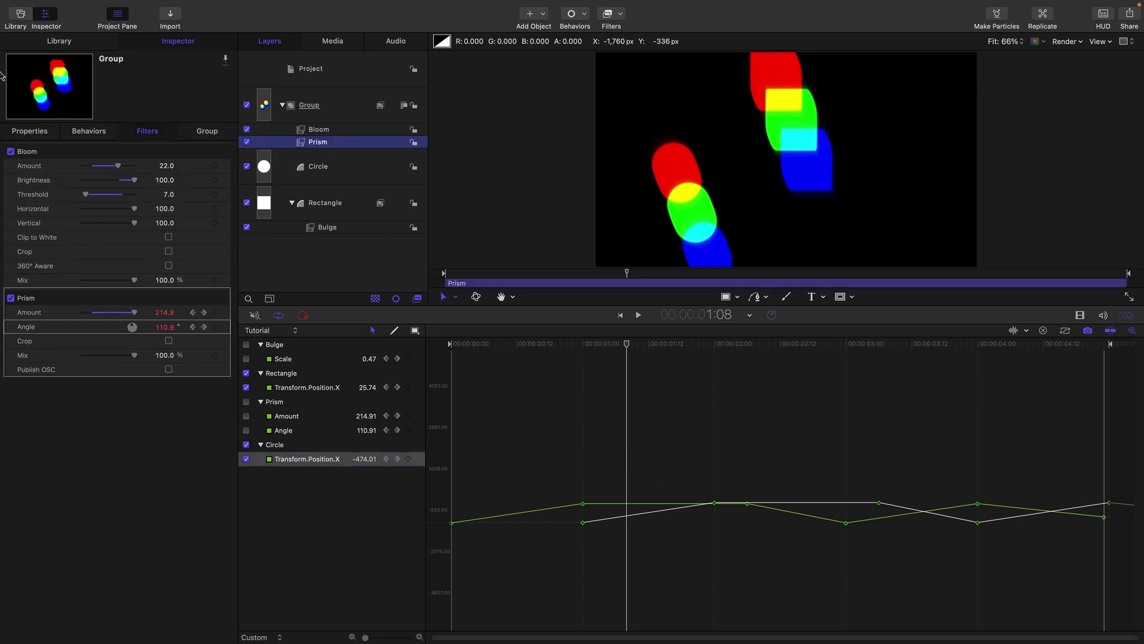
Add Bloom Brightness to the Keyframe Editor and paste the copied keyframes onto it.
left_click(30, 197)
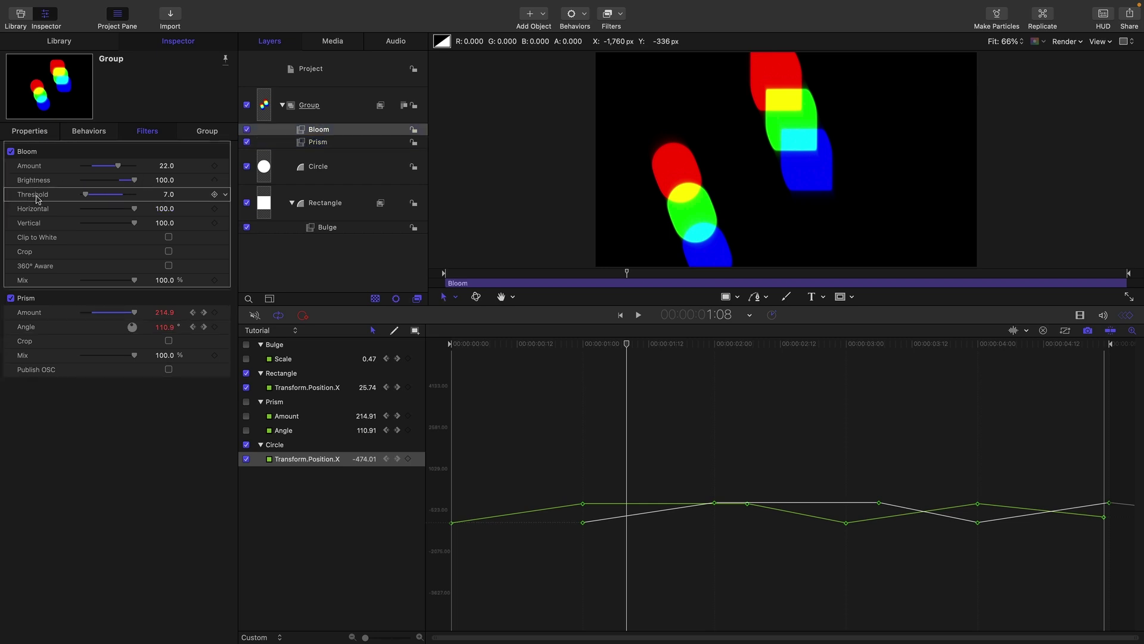
left_click_drag(33, 180, 290, 492)
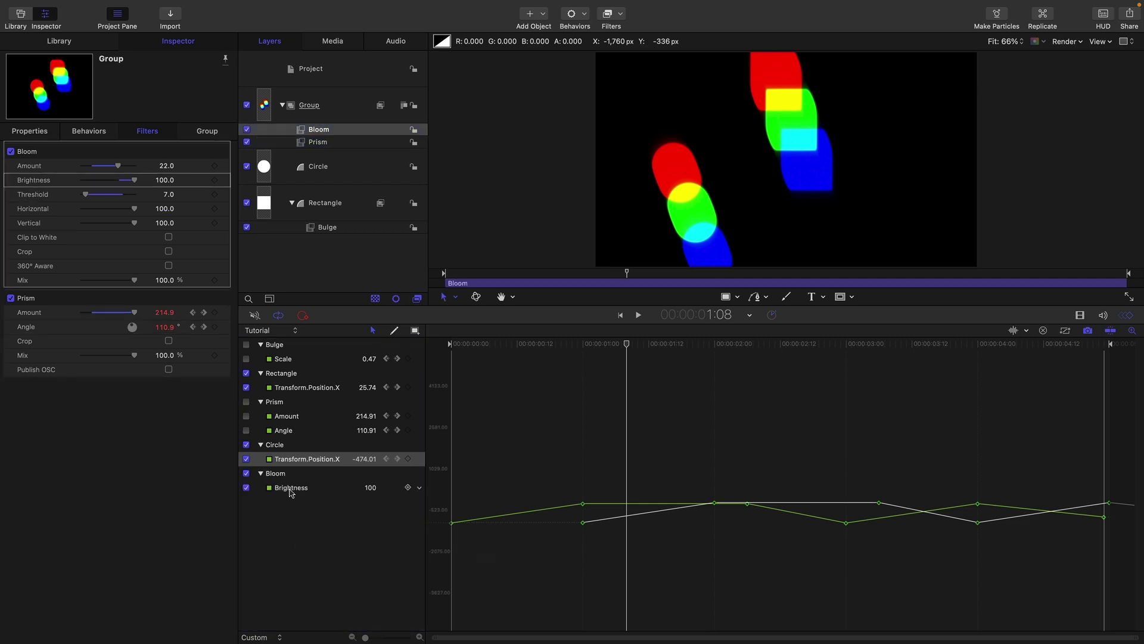
left_click(291, 491)
key("Home")
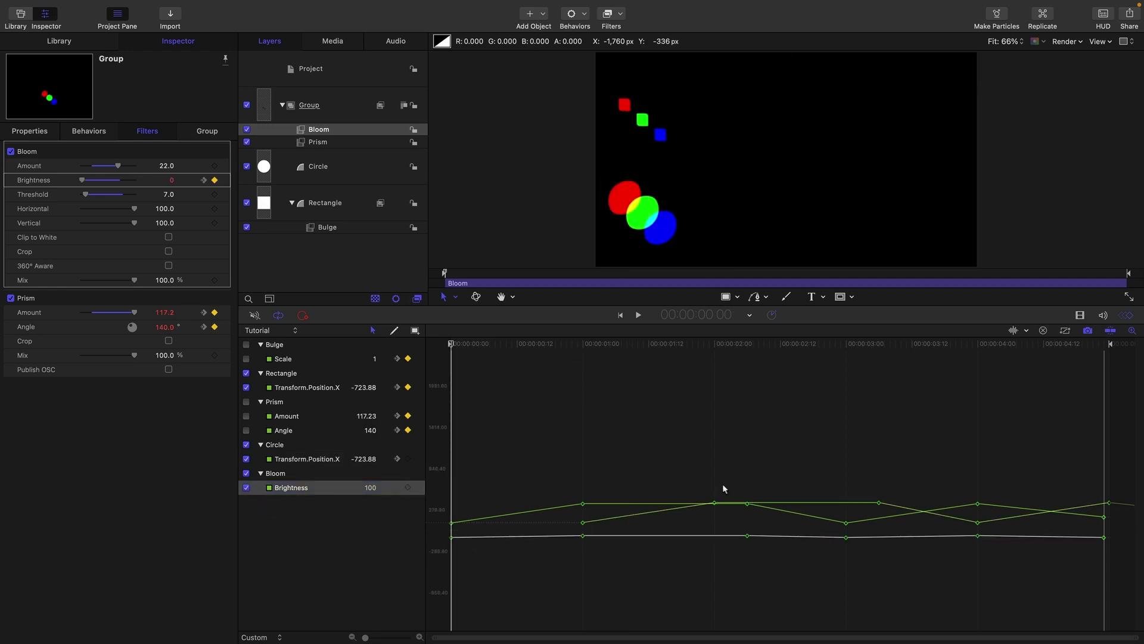
Isolate the Brightness curve and scrub to check the changing glow.
left_click(246, 489, "alt")
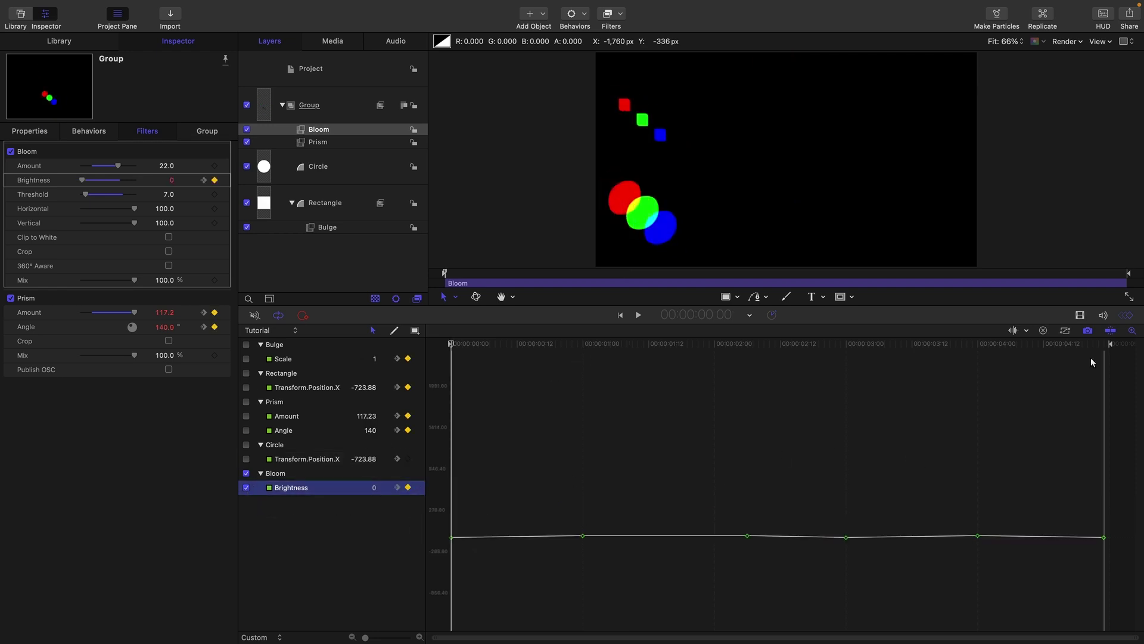
left_click_drag(507, 343, 639, 343)
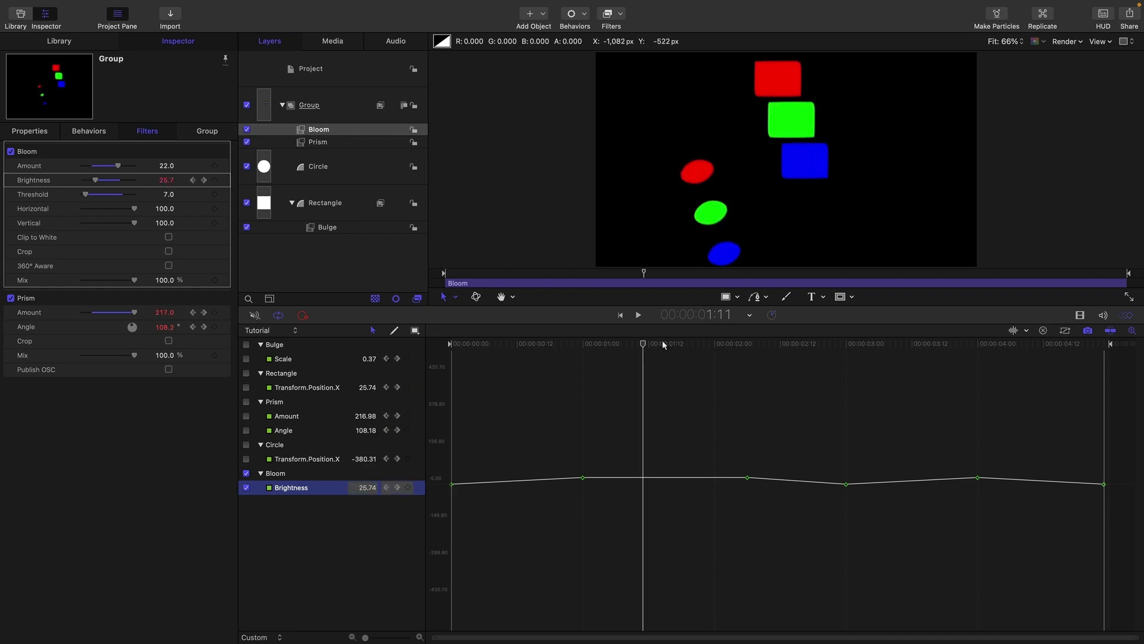
key("Home")
left_click_drag(451, 344, 512, 392)
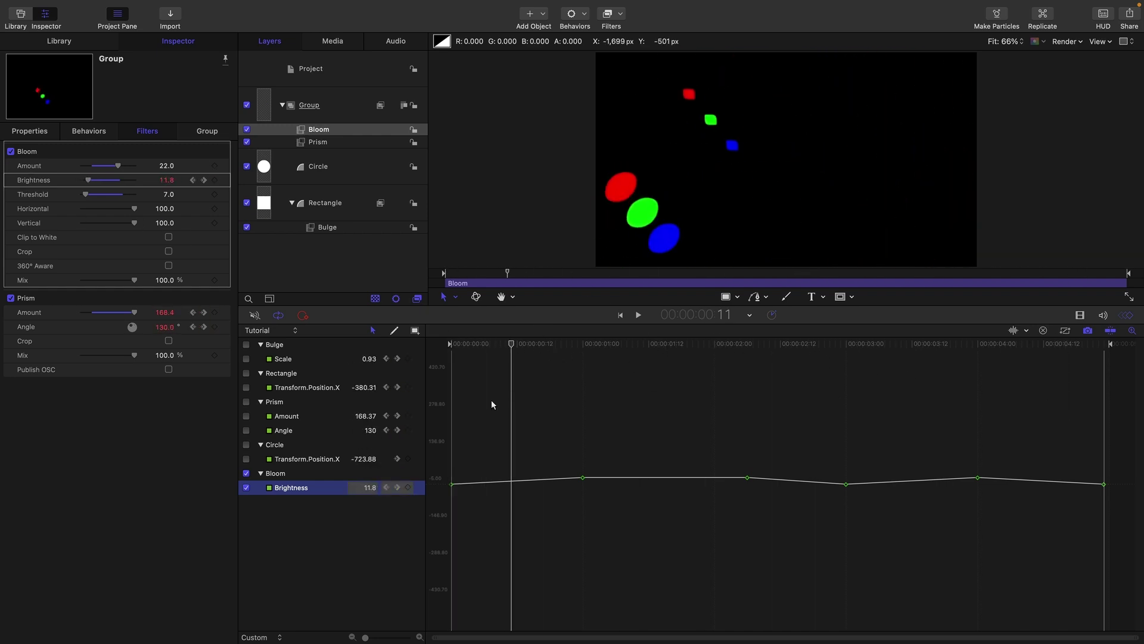
left_click(313, 544)
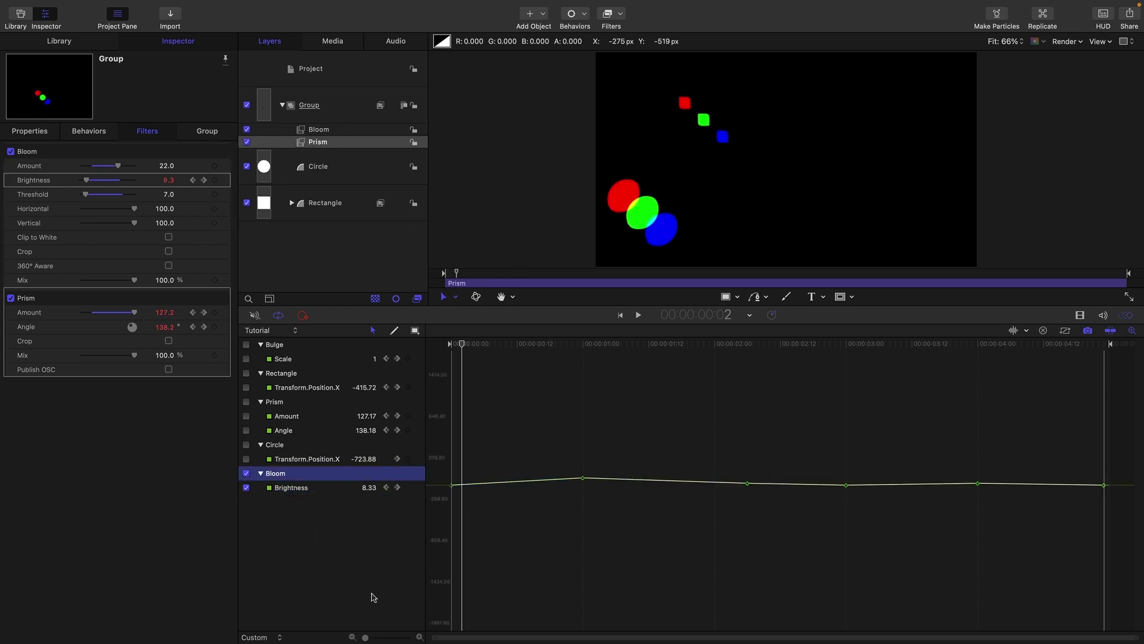
Show only the Rectangle's Transform.Position.X curve, fitted to fill the graph.
left_click(246, 374)
left_click(248, 388)
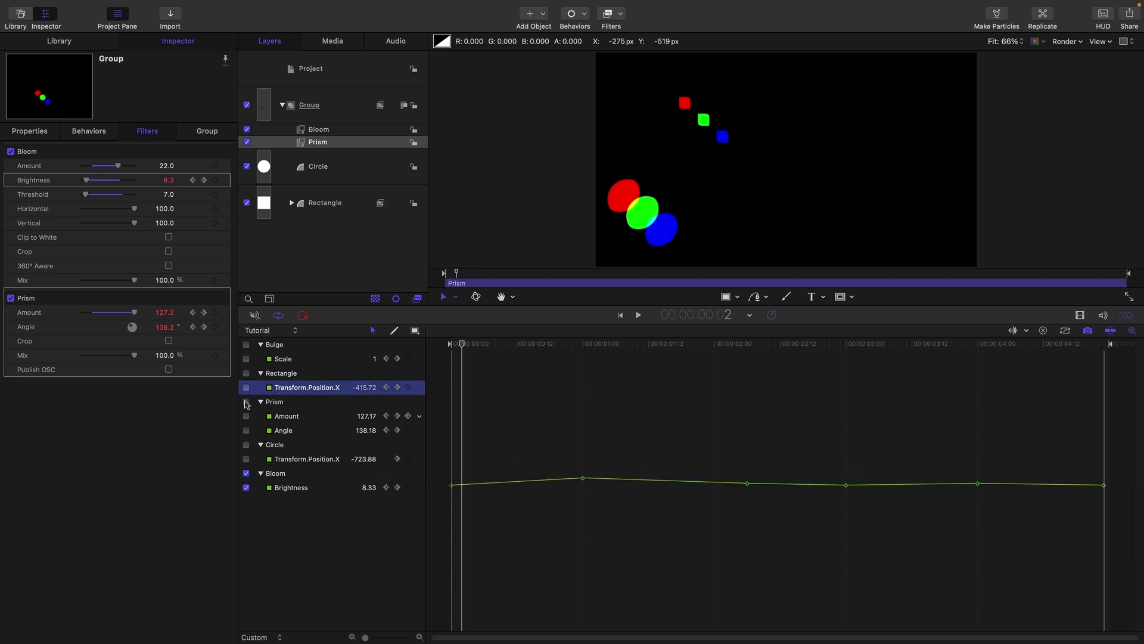
left_click(246, 388)
left_click(247, 473)
left_click(264, 473)
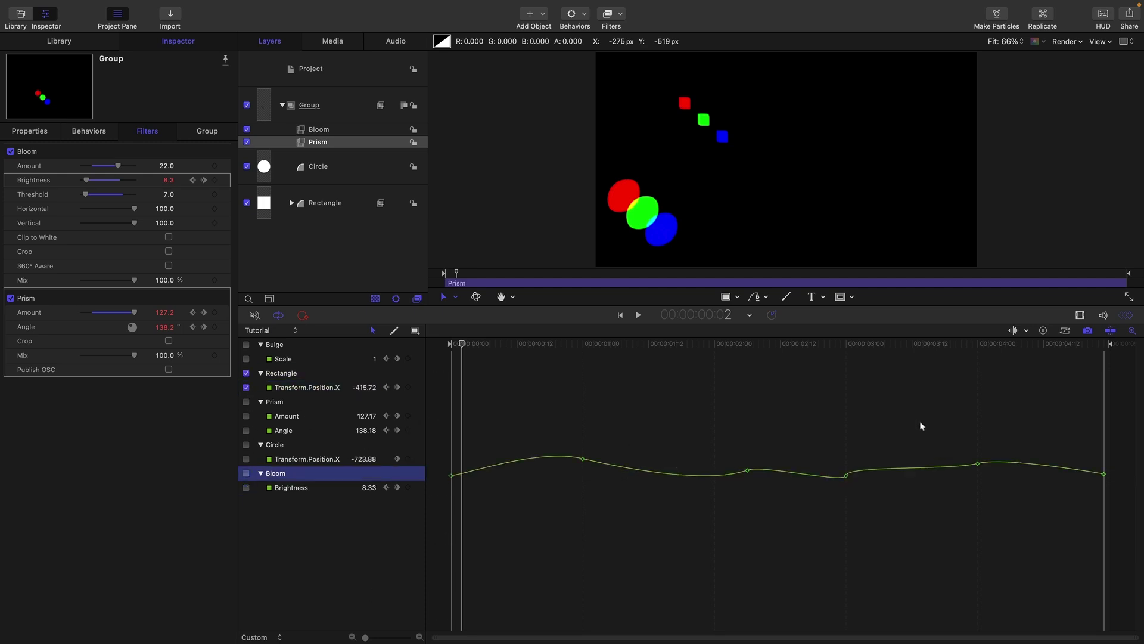
left_click(1065, 330)
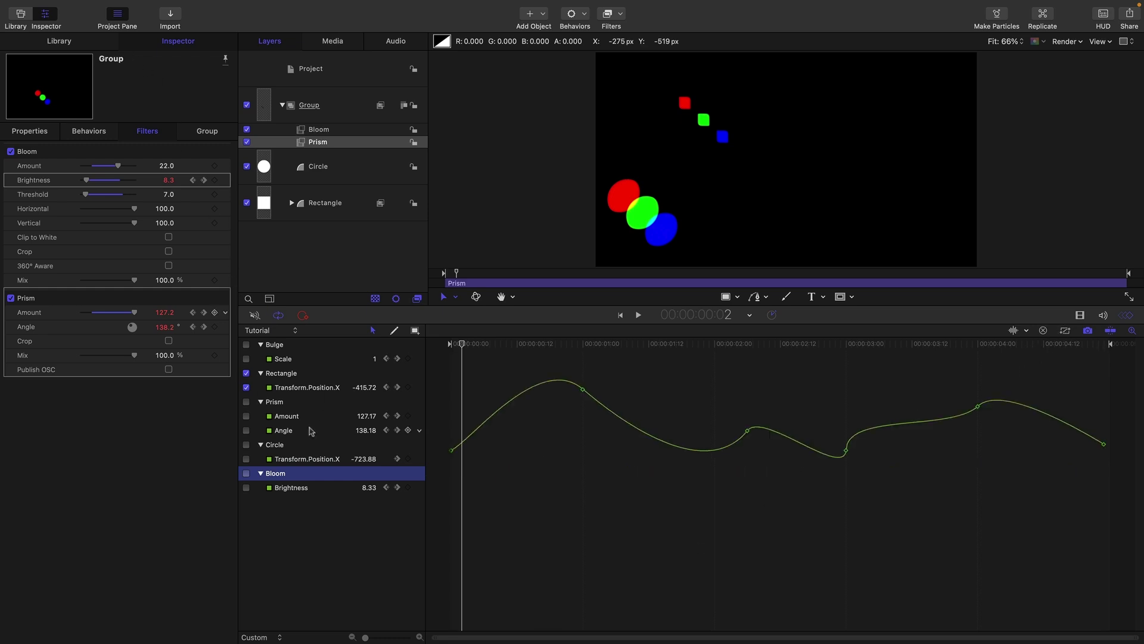
left_click(317, 389)
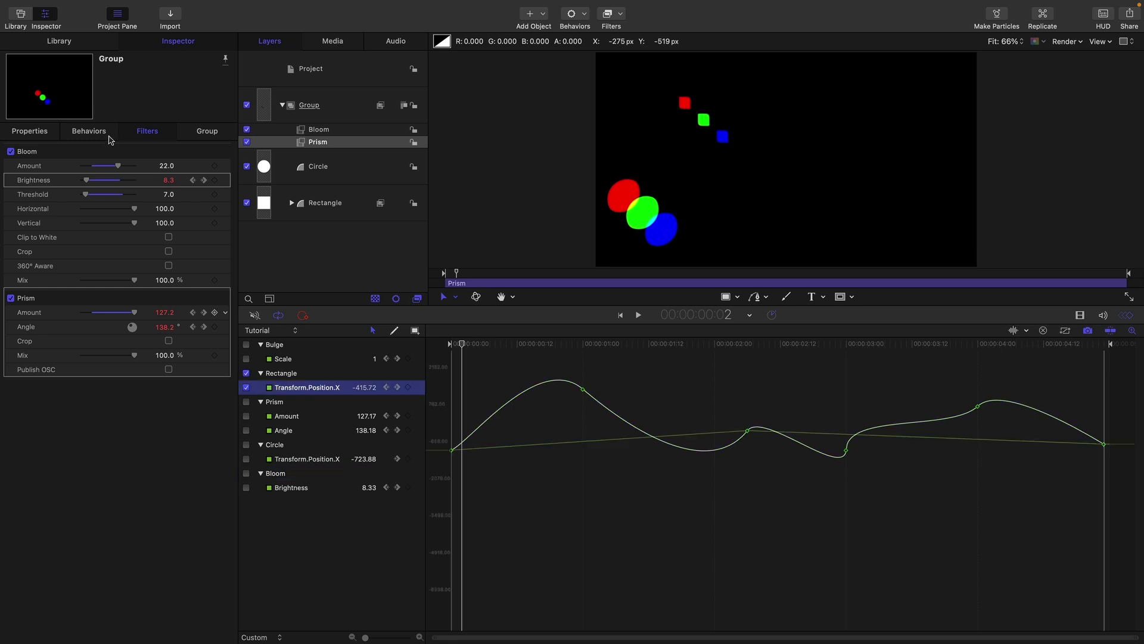
Drag the Position.X curve into the Library's Favorites collection.
left_click(59, 40)
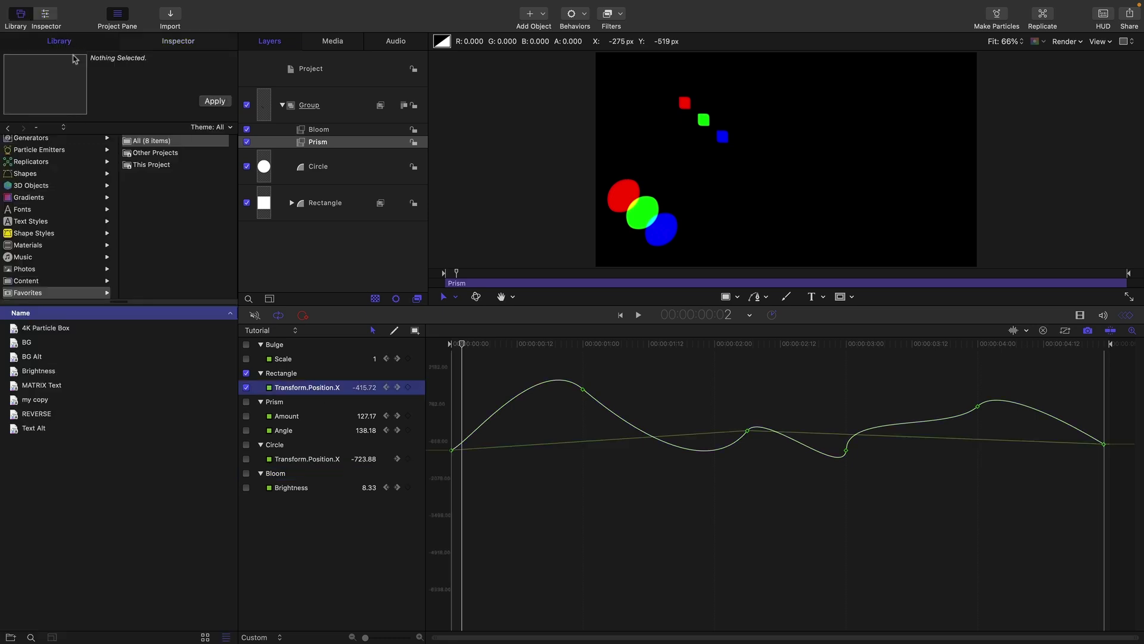
left_click(37, 281)
left_click(27, 293)
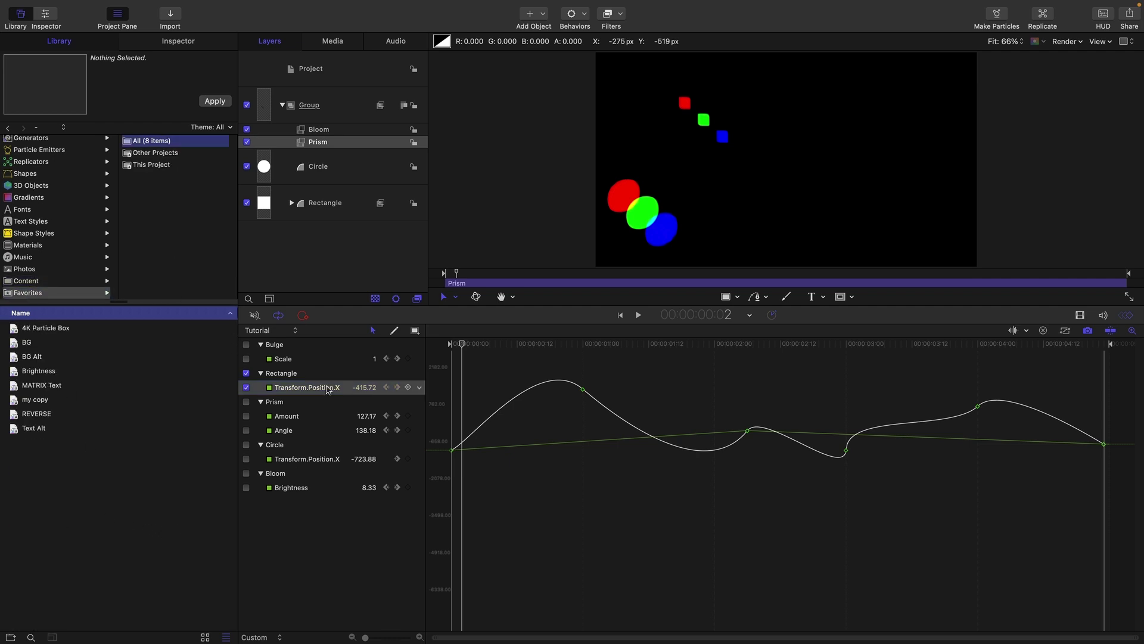
left_click_drag(327, 388, 102, 510)
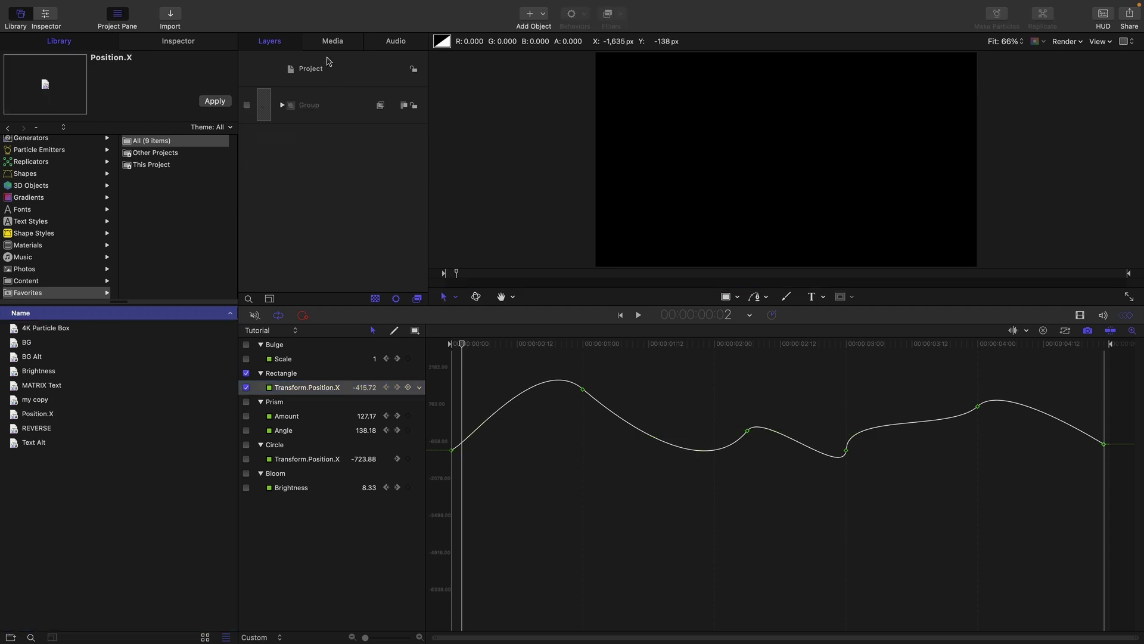
Create a new group and draw a circle in it with the Circle tool.
left_click(337, 69)
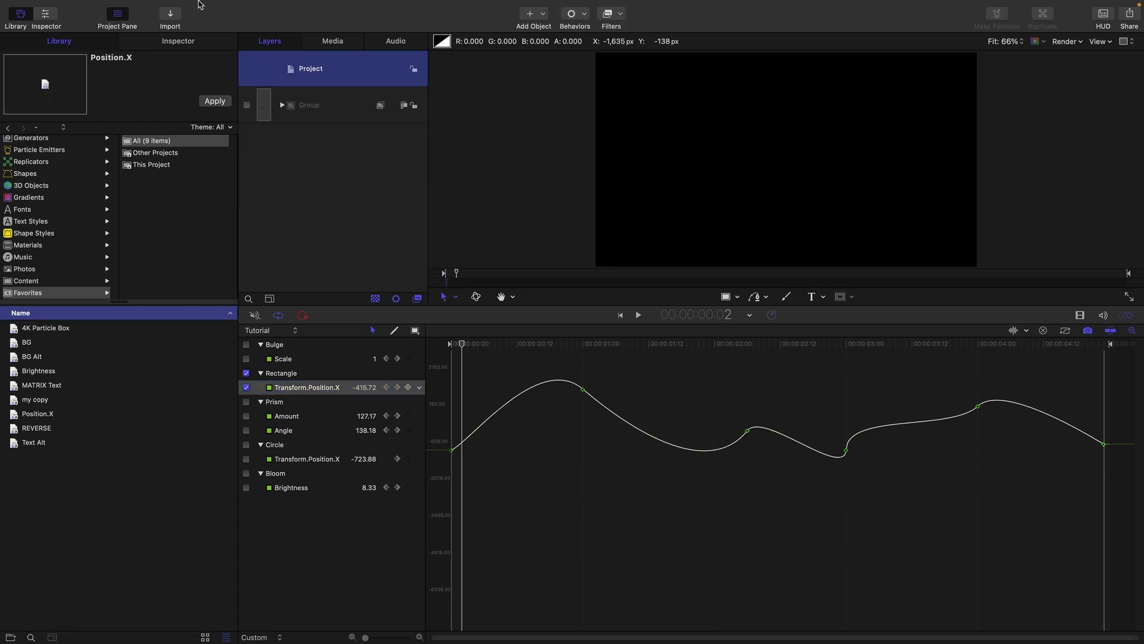
mouse_move(199, 5)
left_click(165, 7)
left_click(171, 24)
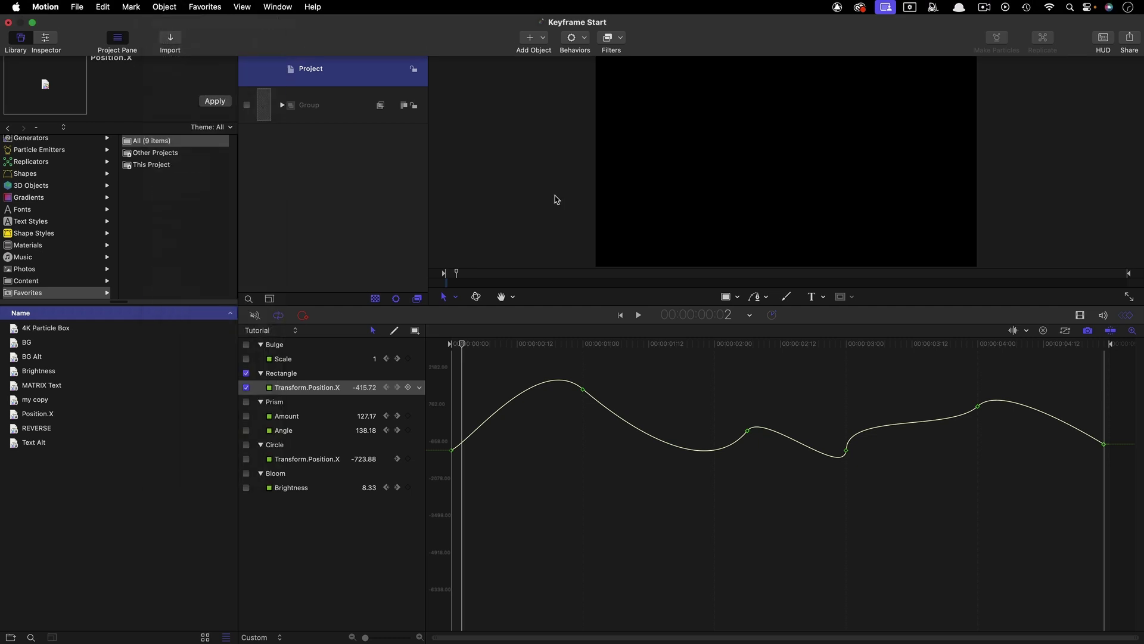
left_click(737, 297)
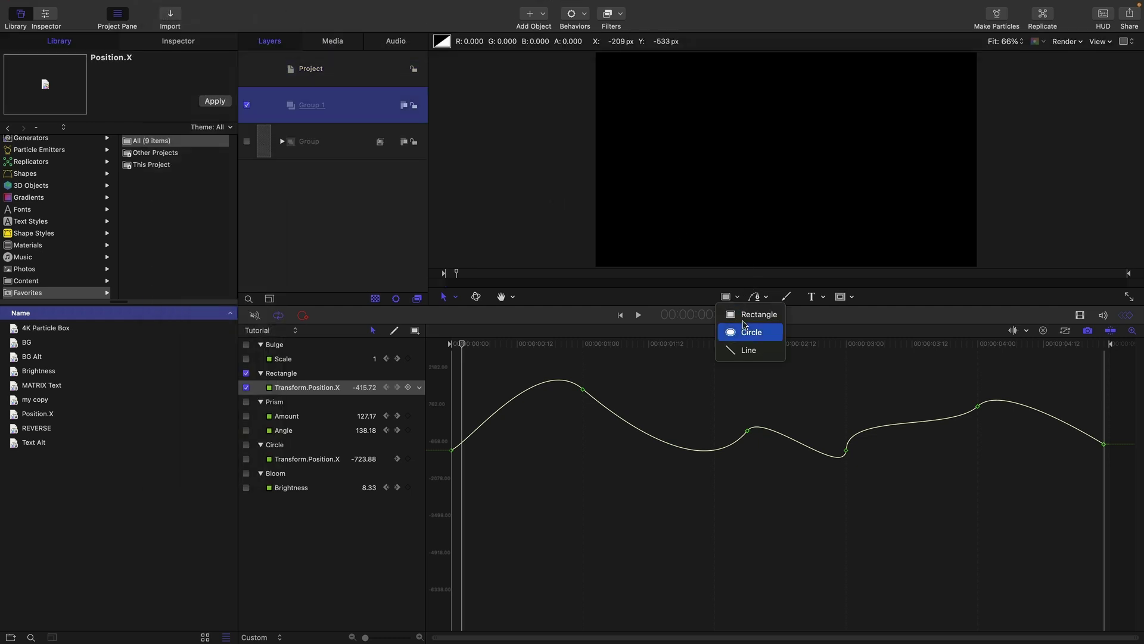
left_click(748, 327)
left_click_drag(725, 165, 745, 184)
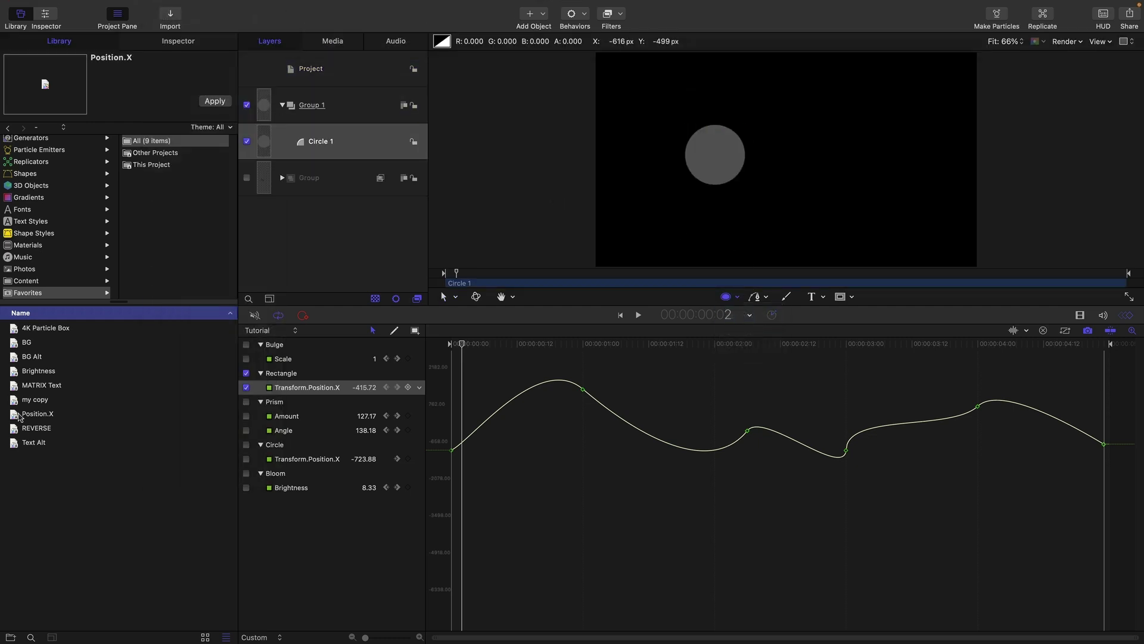
Apply the Position.X favorite to Circle 1 and play back the animation.
left_click_drag(12, 417, 264, 142)
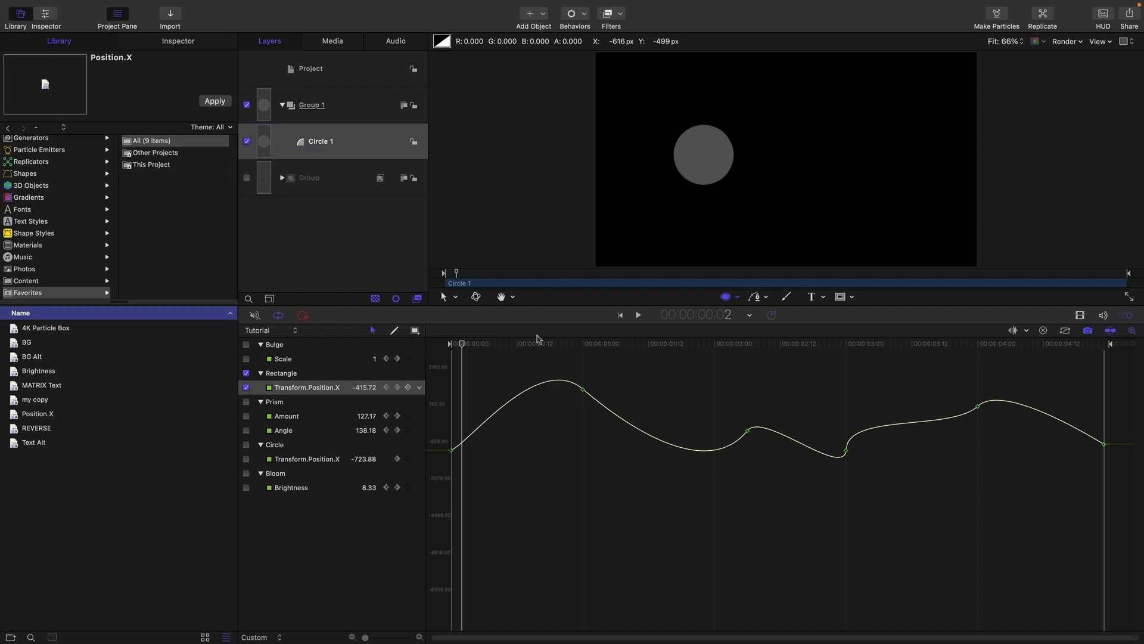
left_click_drag(529, 343, 611, 359)
key("space")
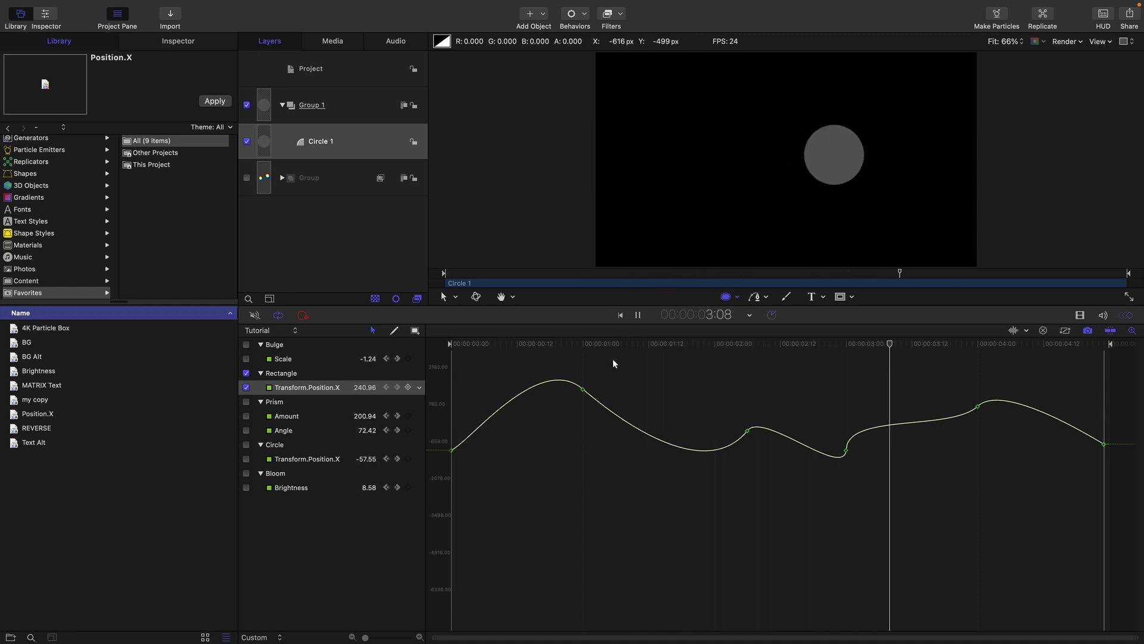